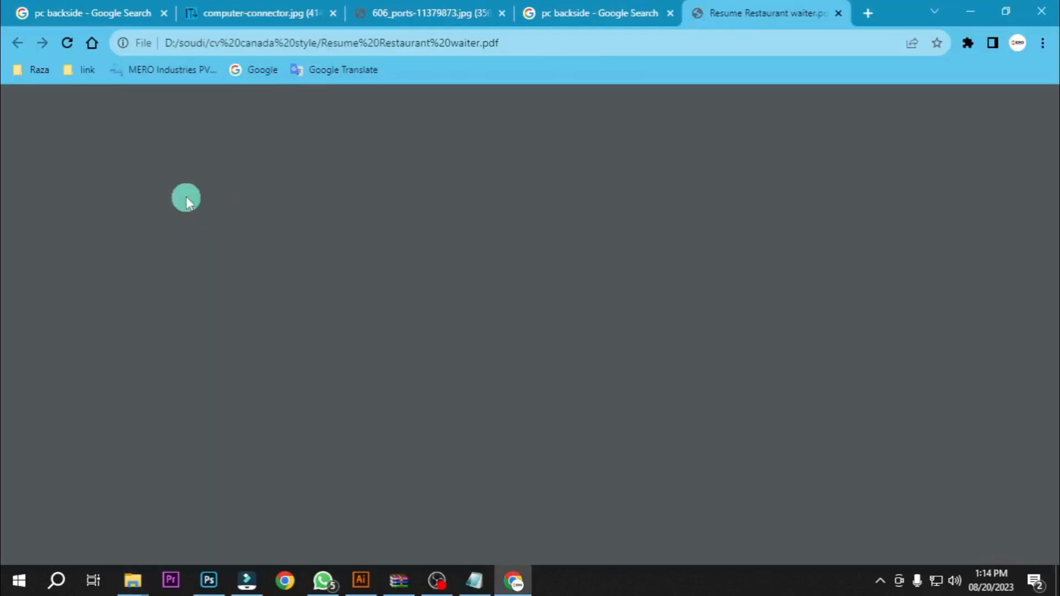
- Look over the restaurant waiter resume PDF and glance through the open PC backside reference tabs
scroll(596, 287, "down", 11)
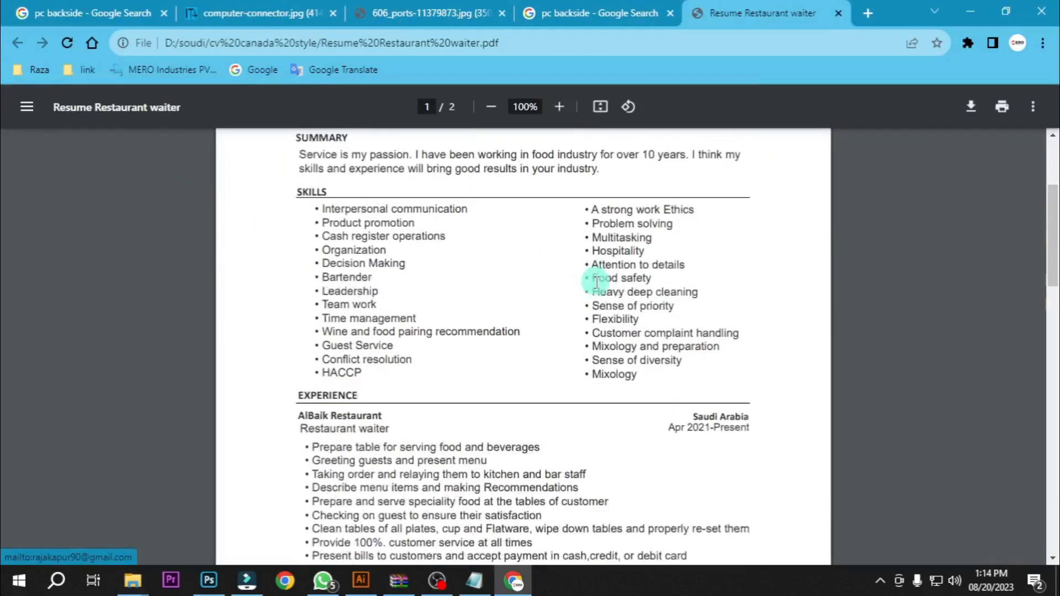
scroll(572, 418, "up", 11)
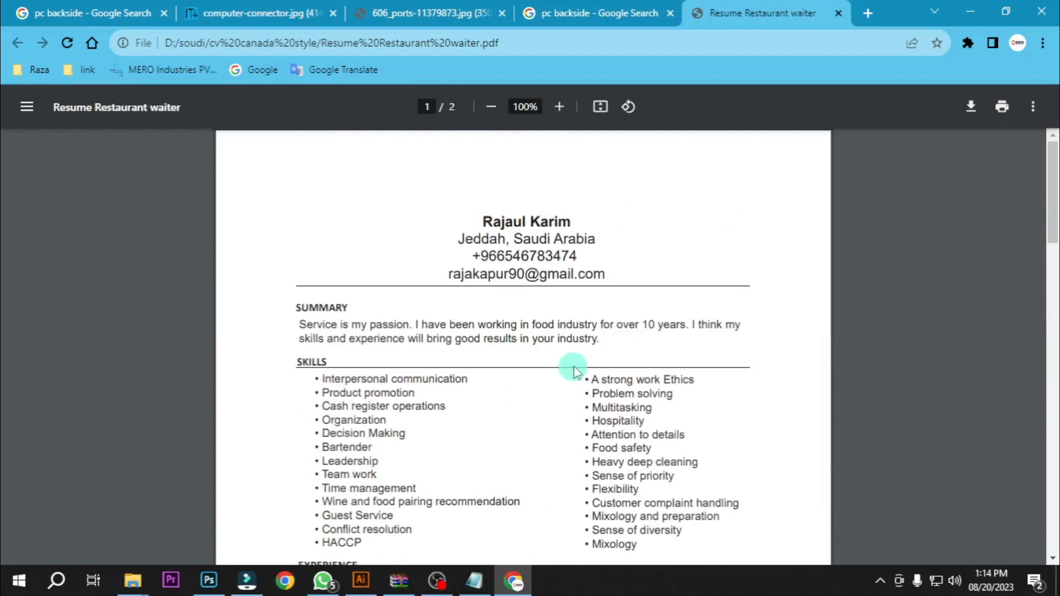
left_click(611, 8)
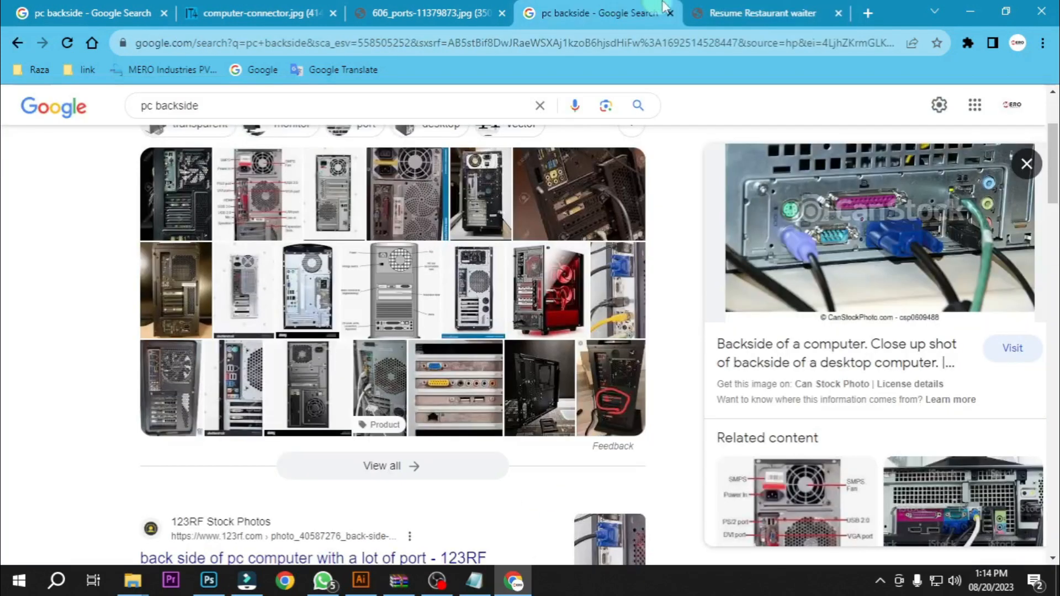
left_click(710, 12)
left_click(558, 16)
left_click(430, 12)
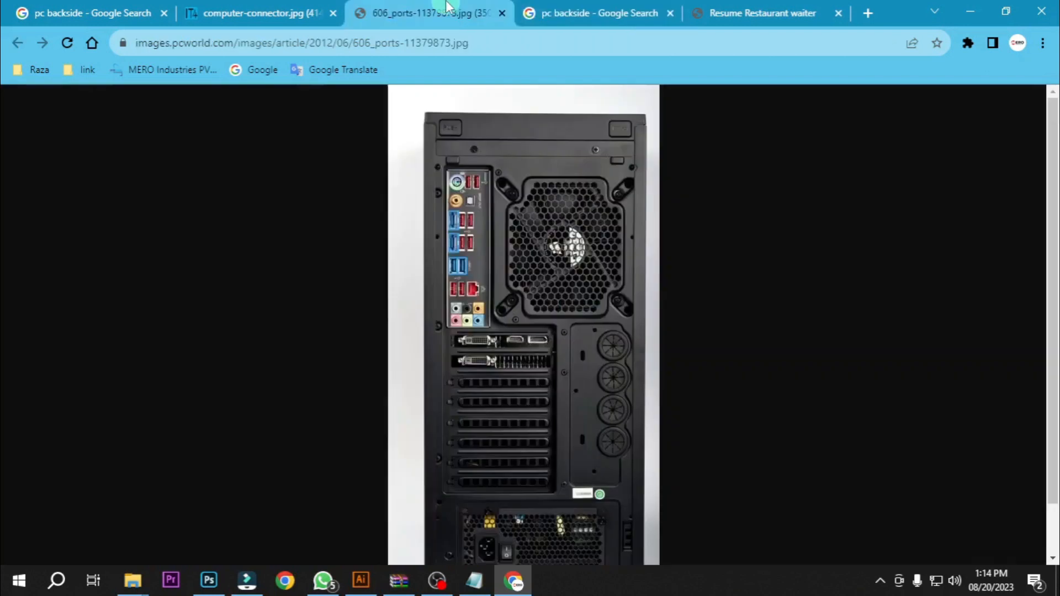
- Go to the desktop and launch Adobe Illustrator
key("super+d")
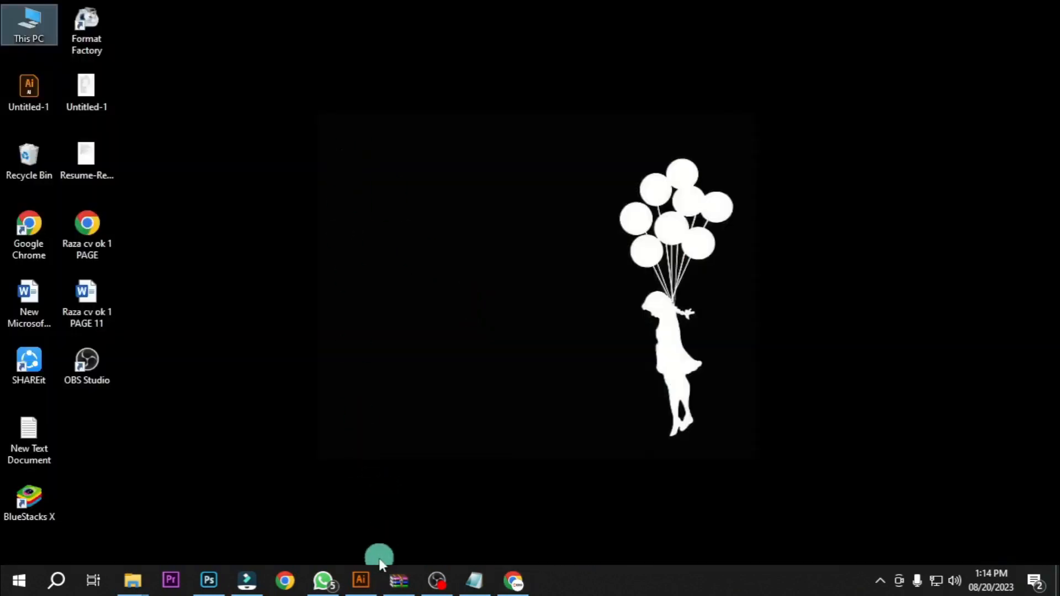
left_click(363, 578)
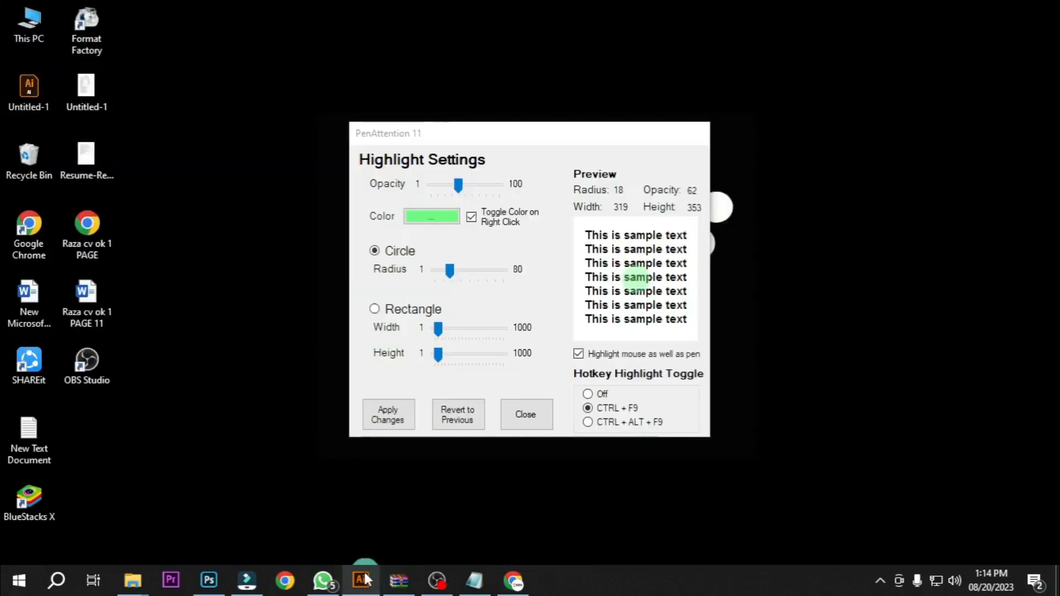
left_click(734, 425)
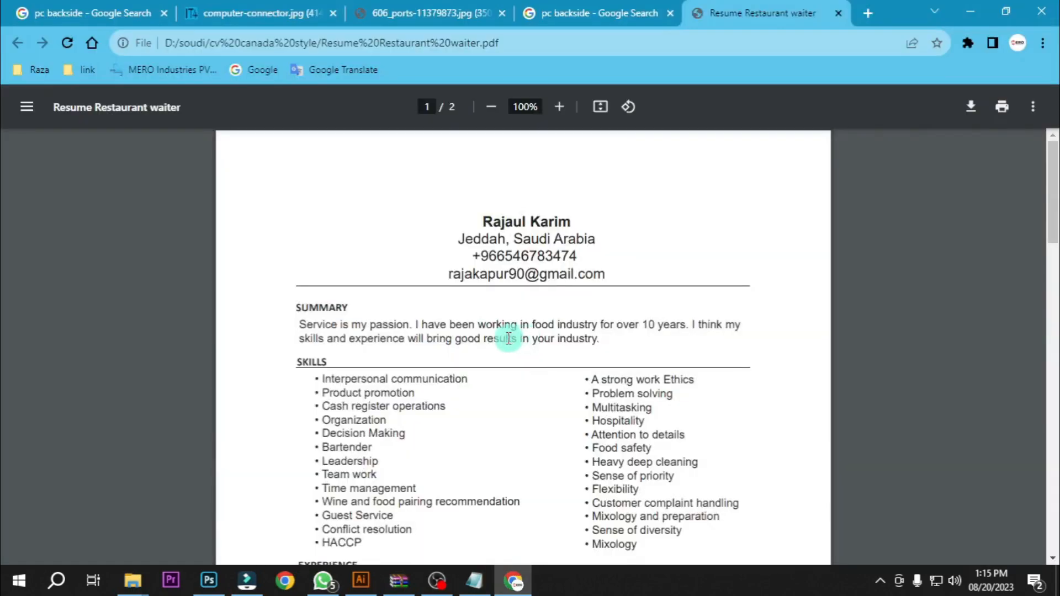
- Review both pages of the restaurant waiter resume PDF, from the contact header down to the certification section
scroll(519, 338, "down", 13)
scroll(509, 338, "down", 4)
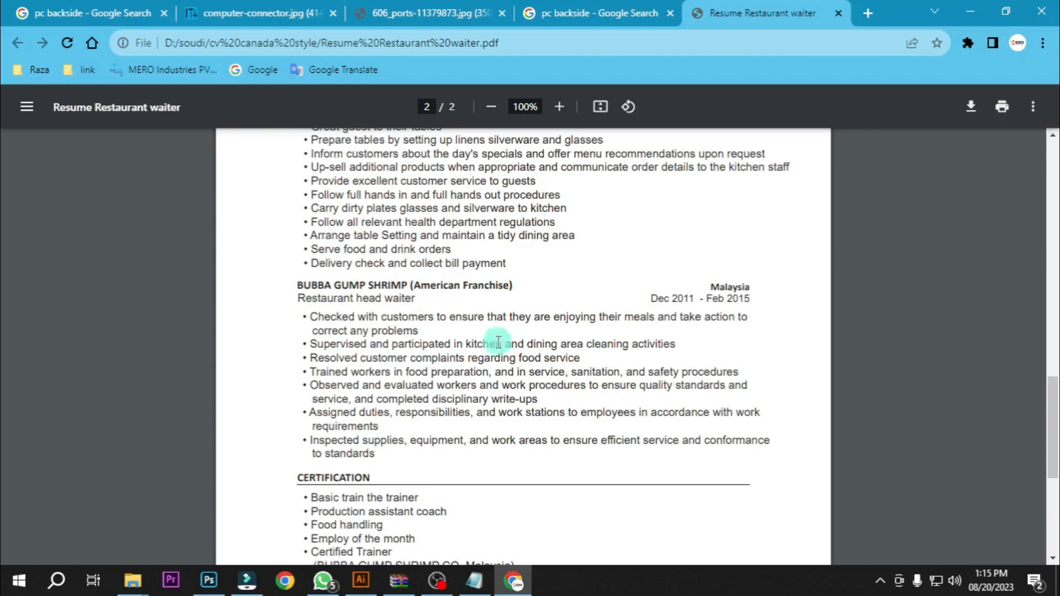
scroll(496, 347, "up", 12)
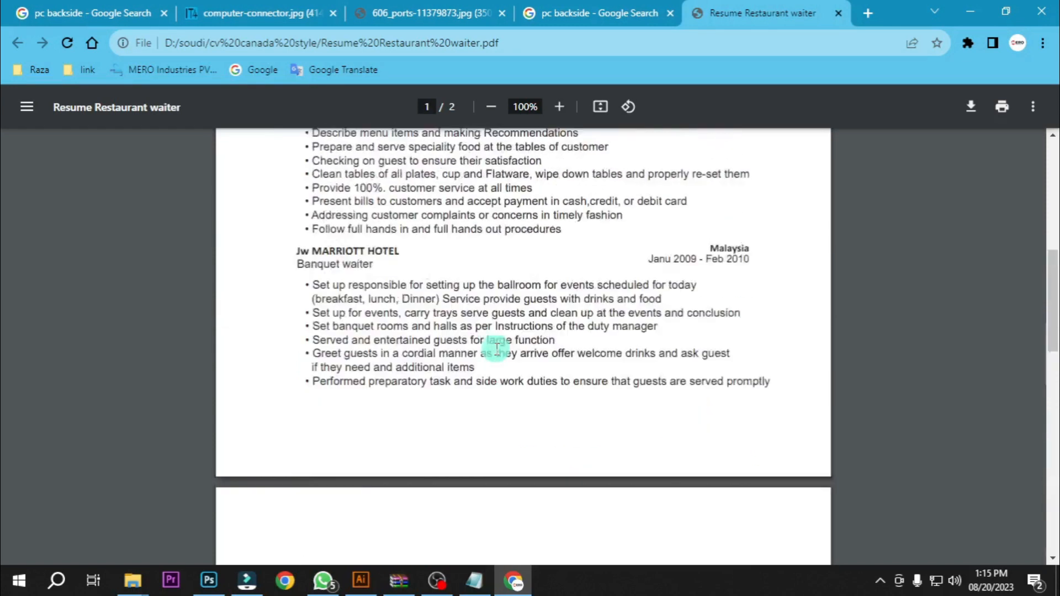
scroll(496, 348, "up", 5)
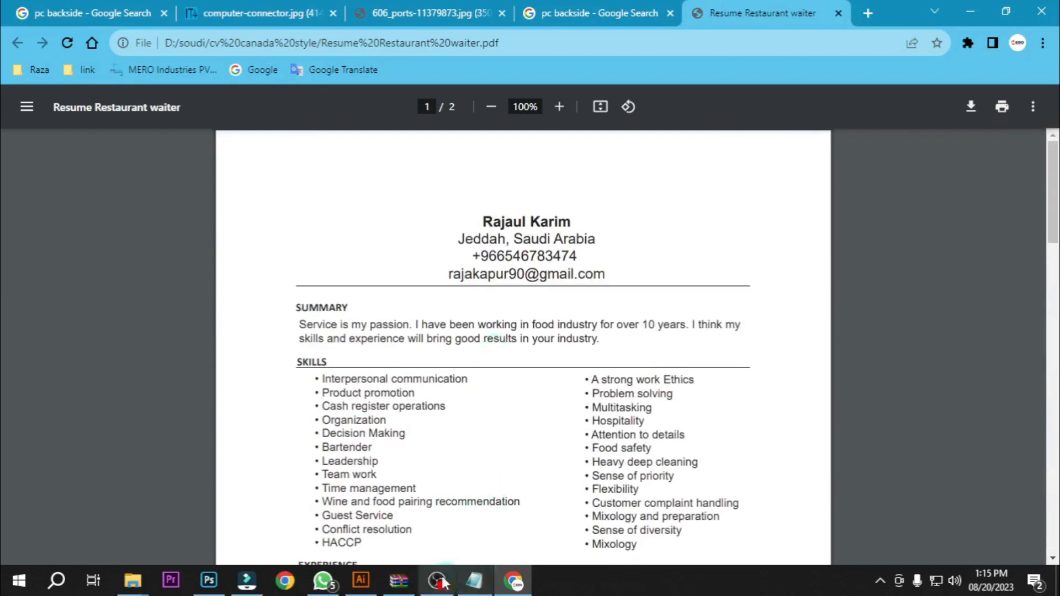
- Switch to Adobe Illustrator, start a new document and open its detailed settings
mouse_move(364, 585)
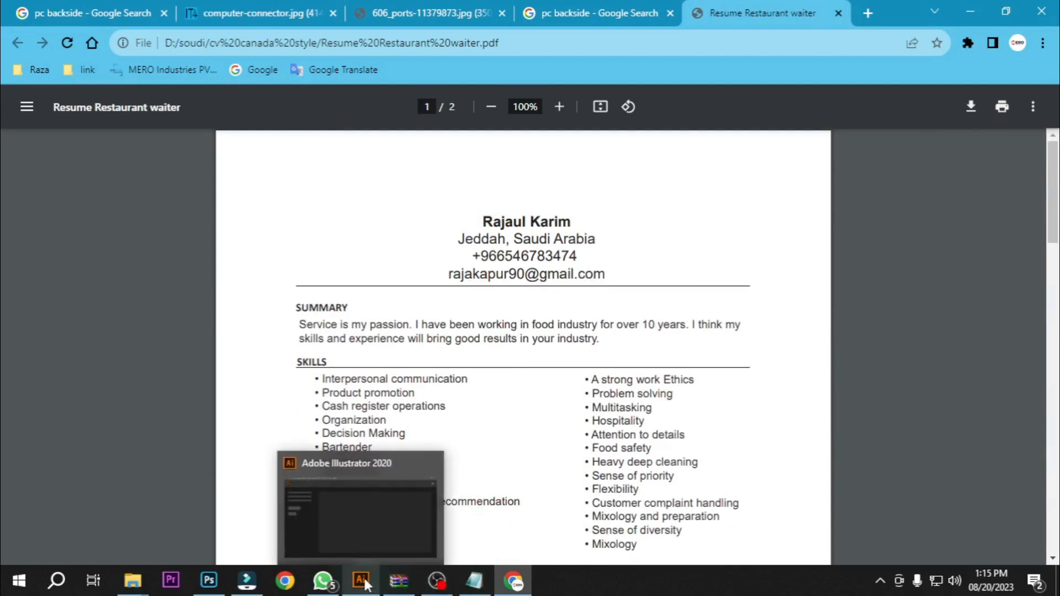
left_click(365, 585)
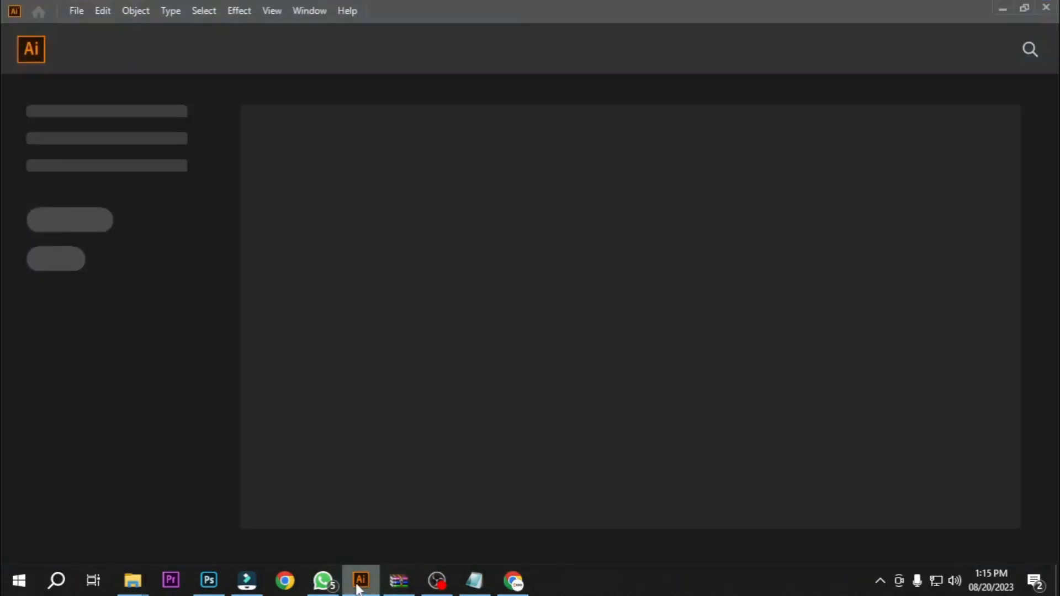
left_click(75, 11)
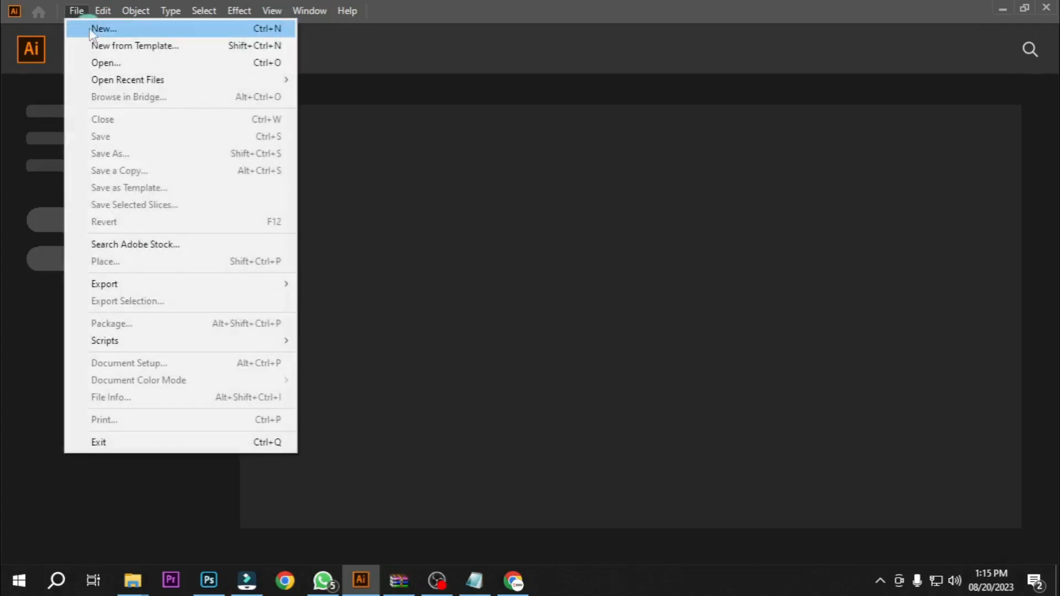
left_click(140, 28)
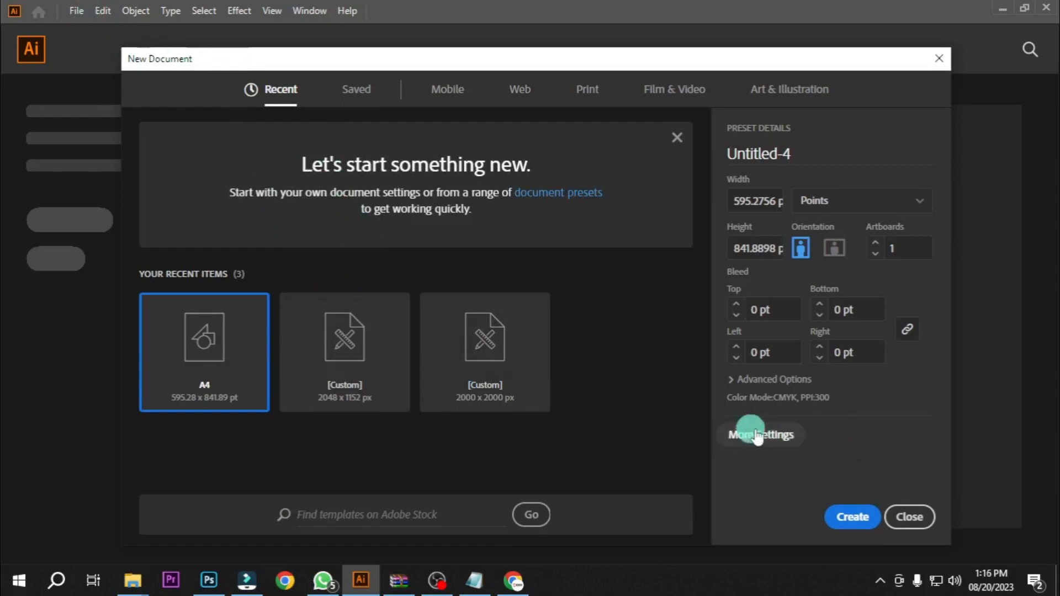
left_click(773, 438)
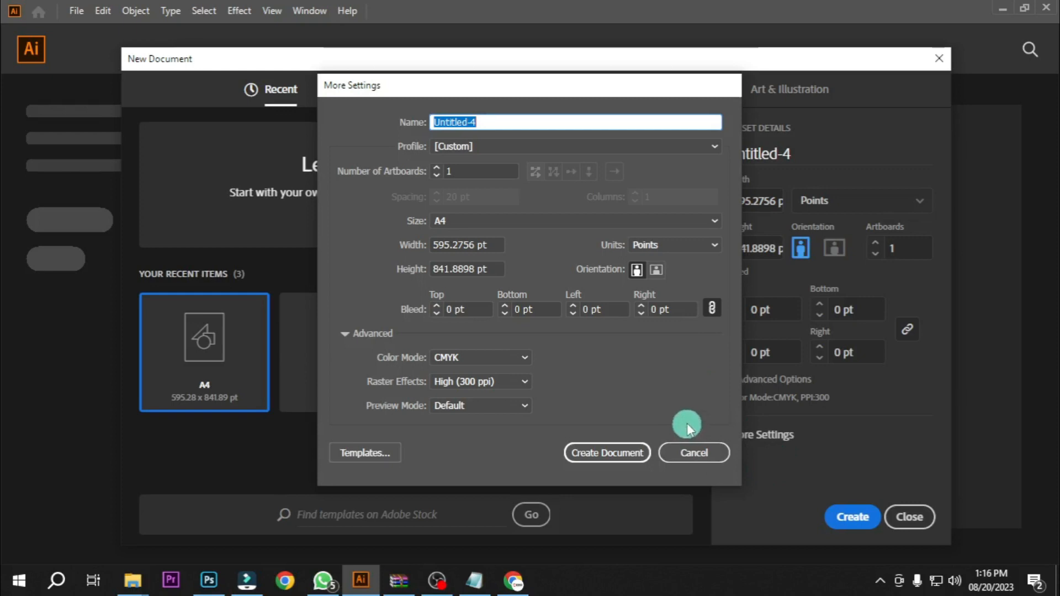
left_click(711, 463)
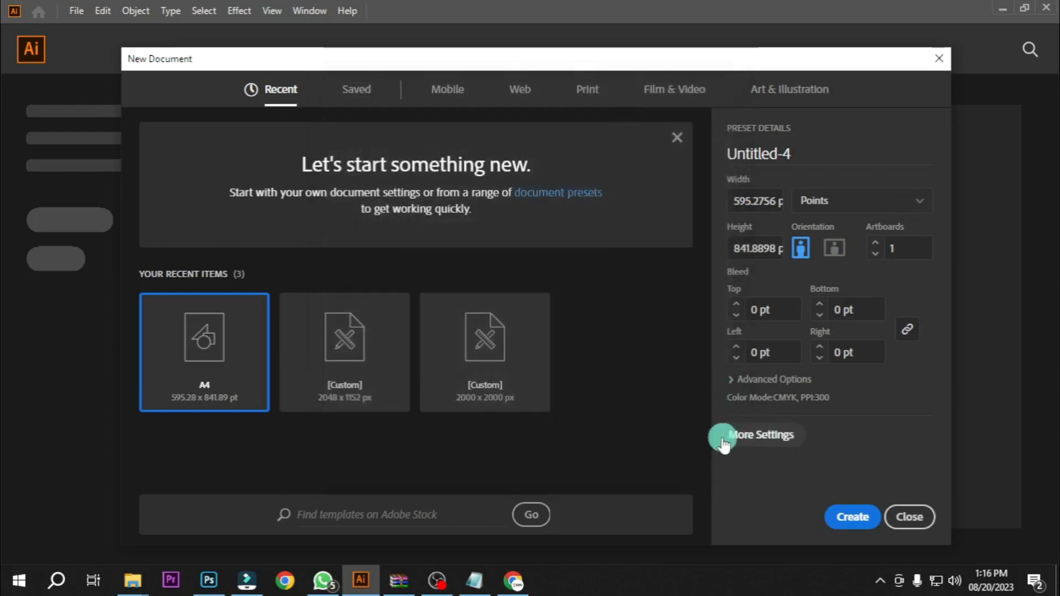
left_click(766, 440)
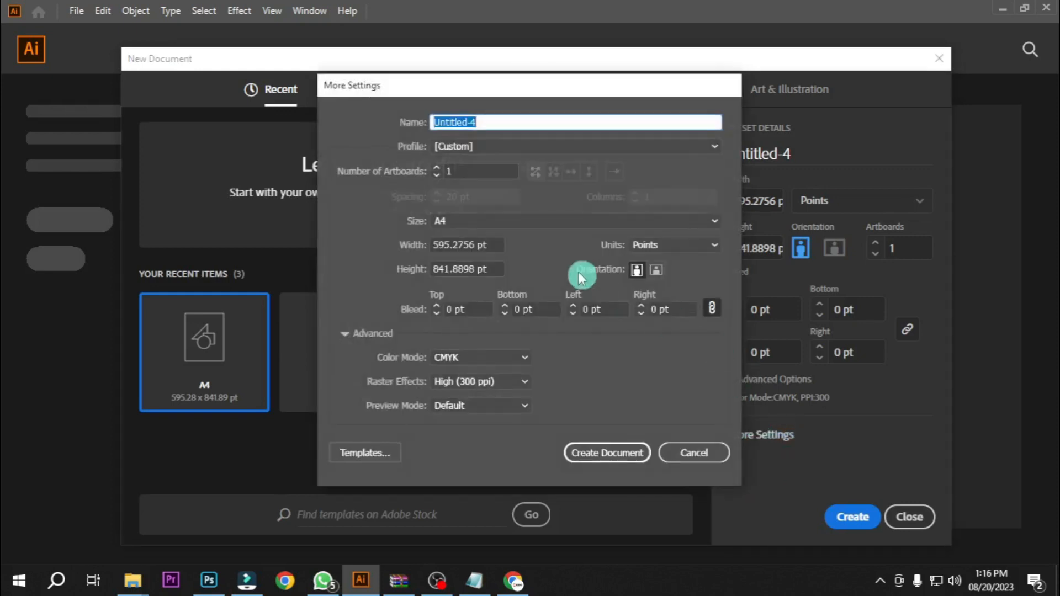
- Create the document from the Print profile with A4 size and RGB color mode
left_click(471, 147)
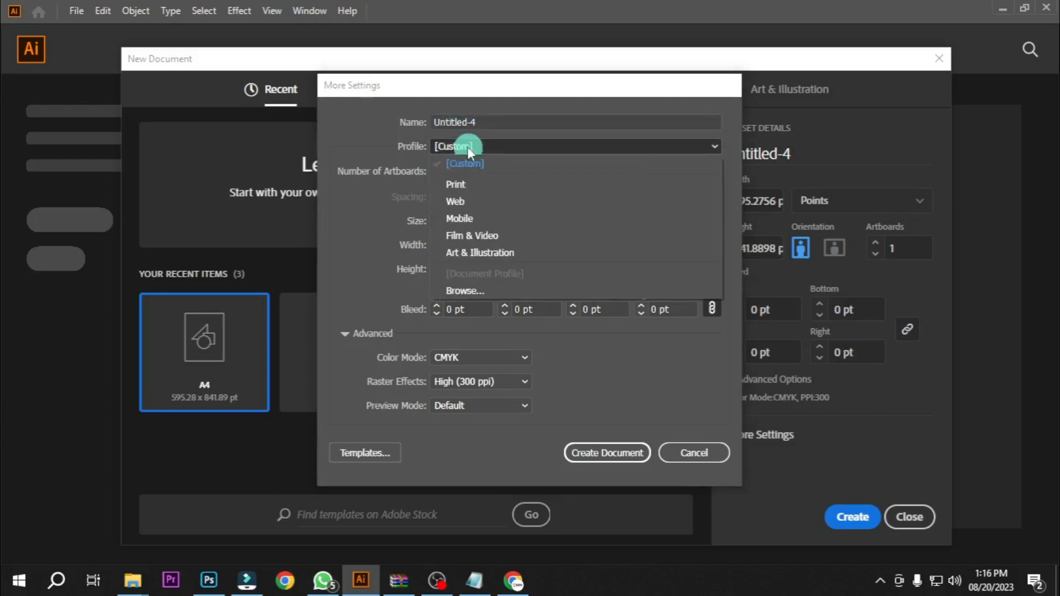
left_click(461, 185)
left_click(438, 224)
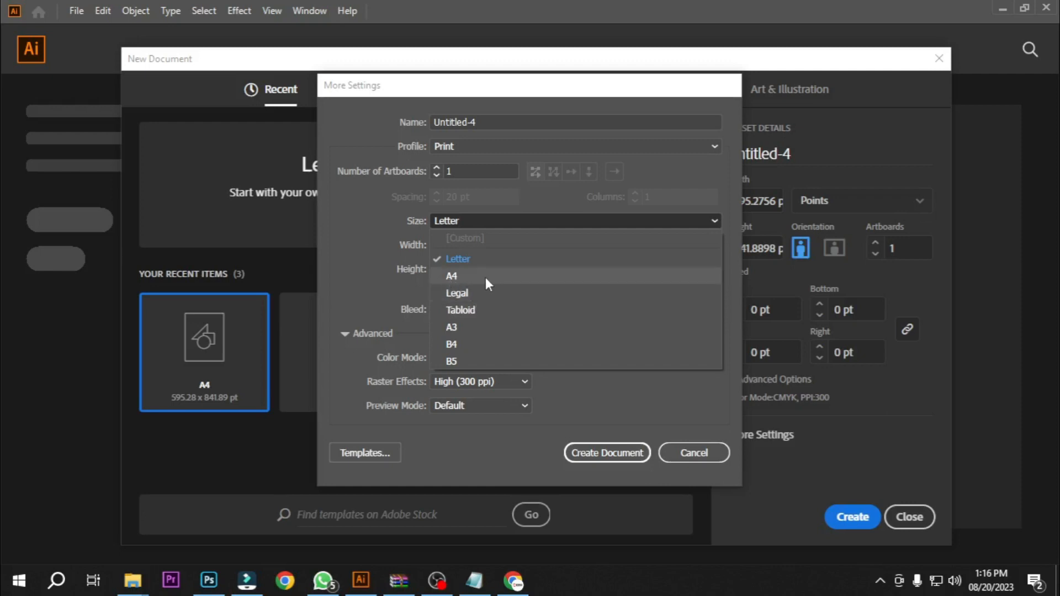
left_click(452, 277)
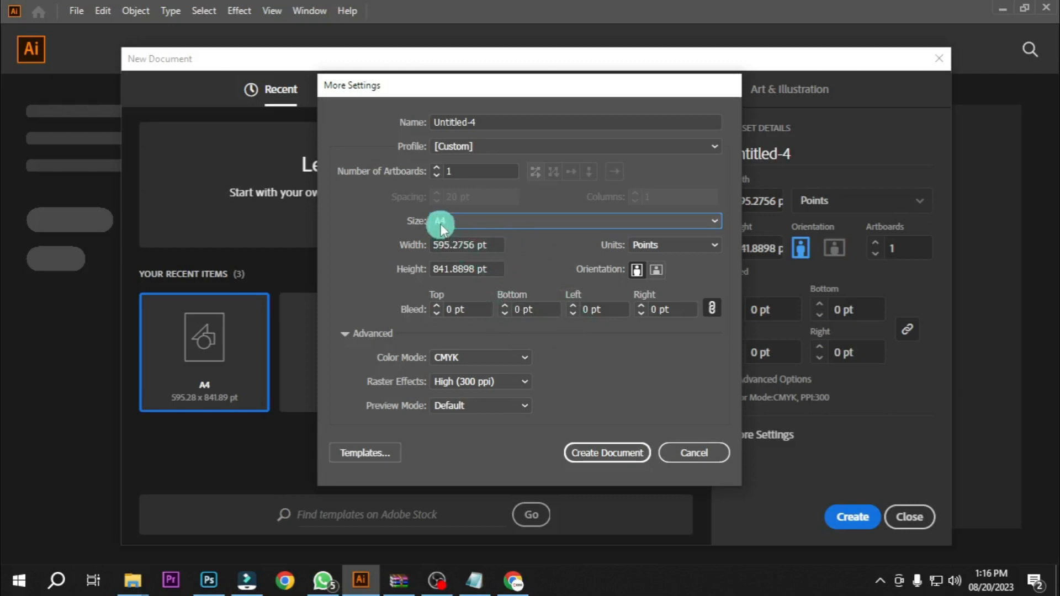
left_click(451, 358)
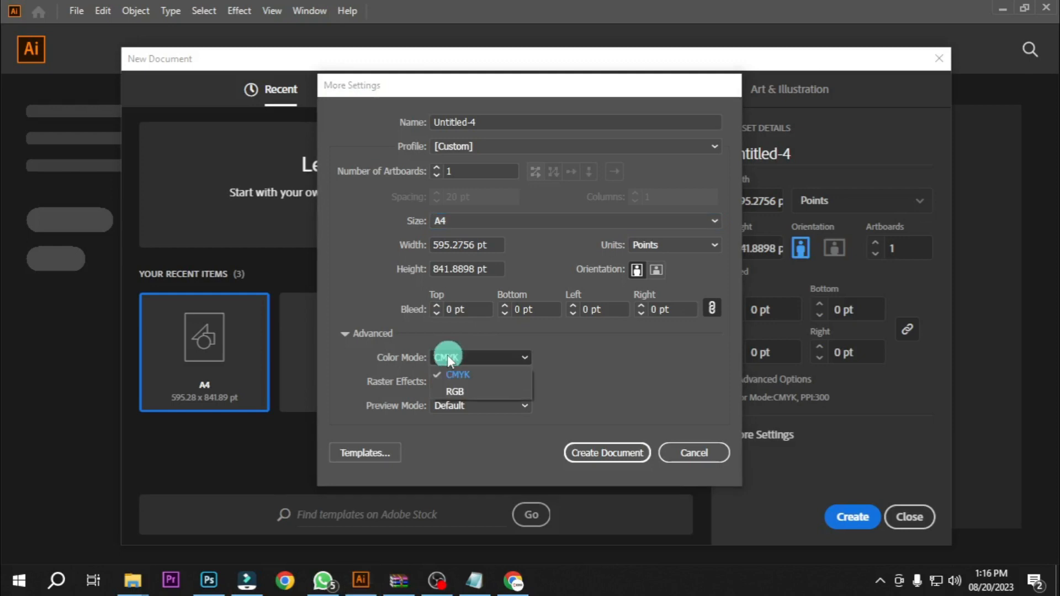
left_click(454, 390)
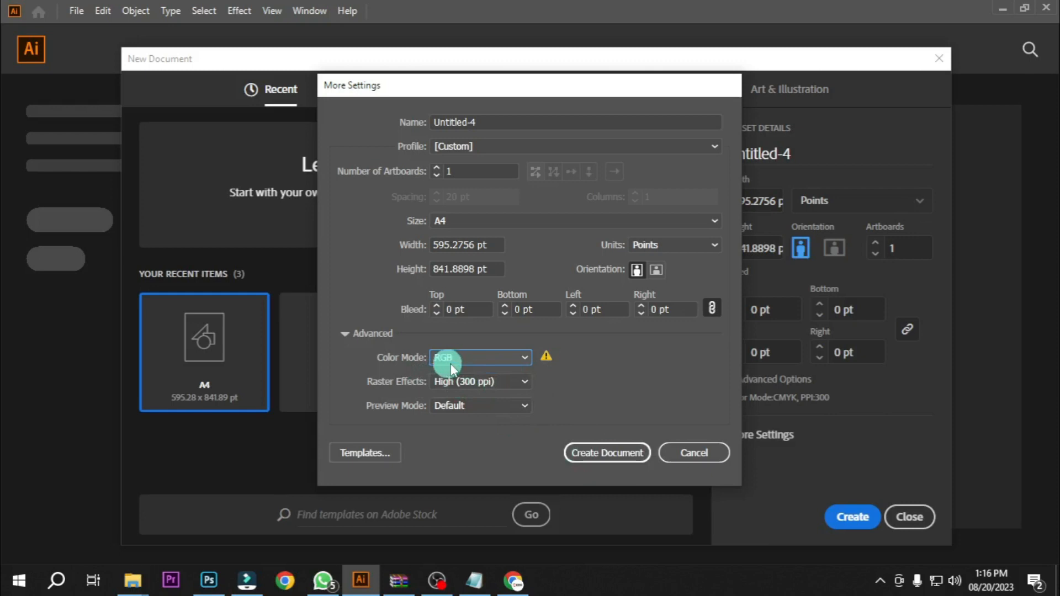
left_click(625, 453)
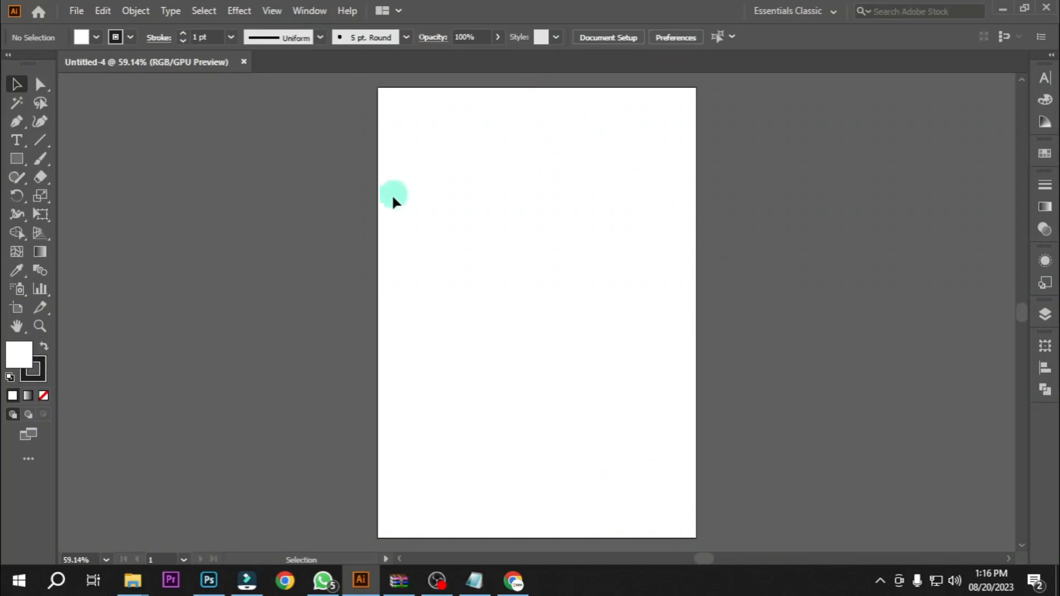
- Show the rulers around the blank A4 artboard
mouse_move(514, 262)
left_mouse_down()
mouse_move(544, 228)
mouse_move(532, 256)
mouse_move(514, 256)
left_mouse_up()
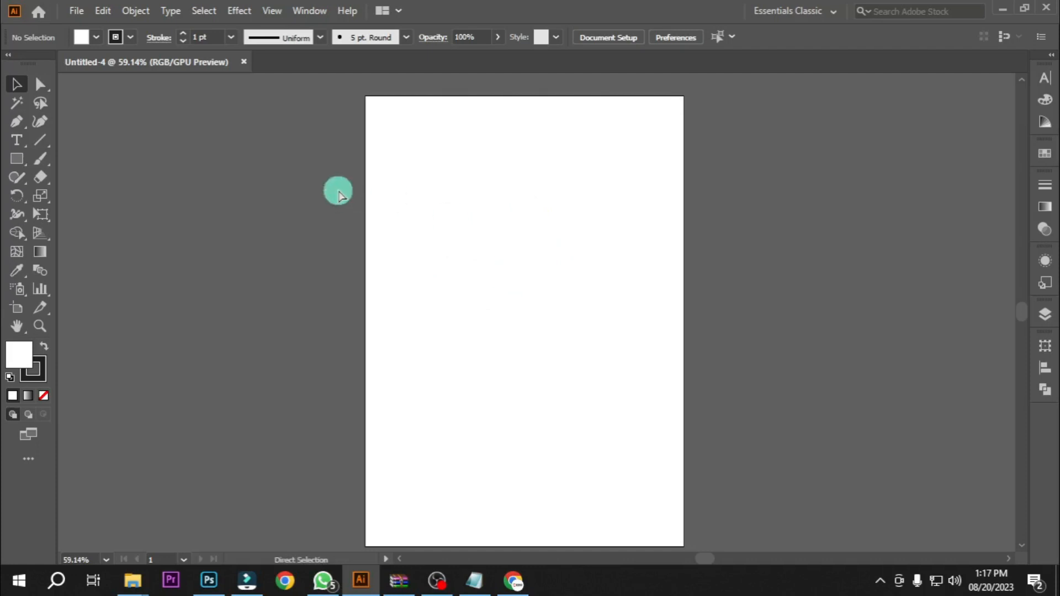
key("ctrl+r")
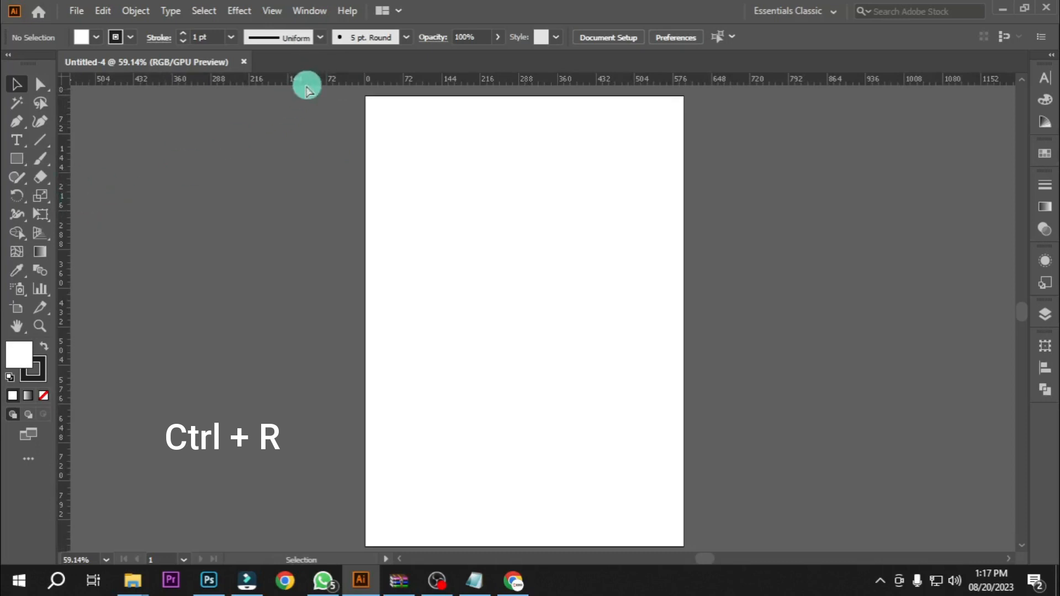
key("ctrl+r")
key("ctrl+r")
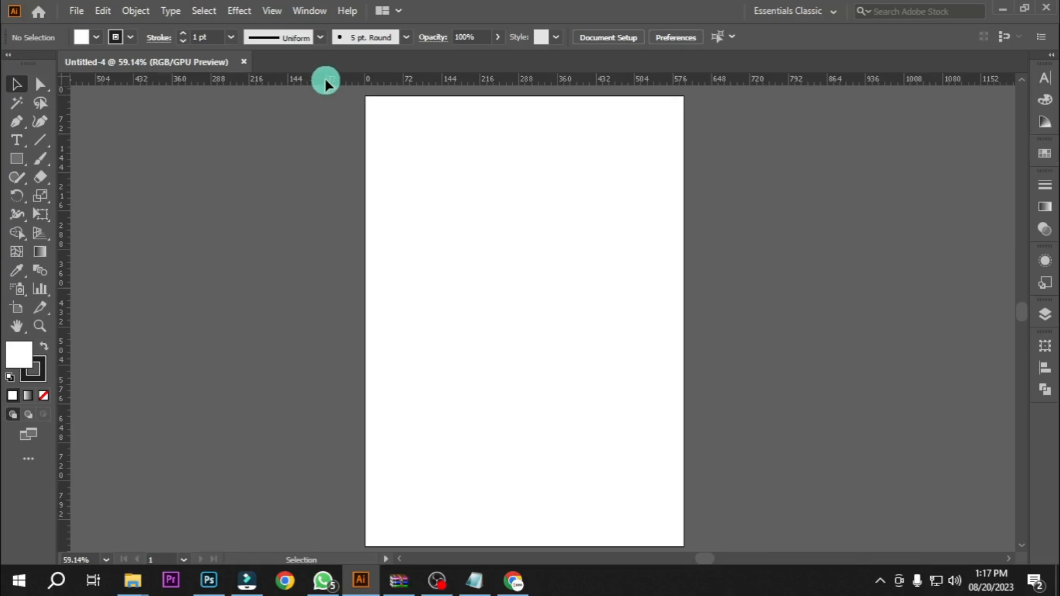
- Place four margin guides about 75 pt inside the artboard's top and side edges and about 60 pt above its bottom edge
left_click_drag(326, 83, 331, 139)
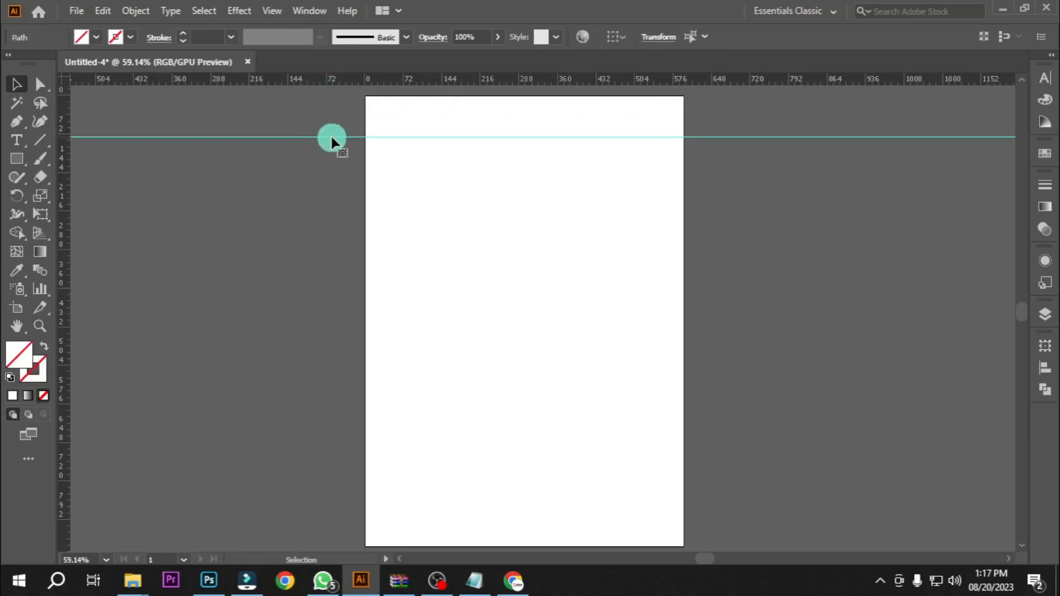
left_click_drag(63, 291, 409, 293)
left_click_drag(62, 351, 639, 352)
left_click_drag(540, 85, 543, 514)
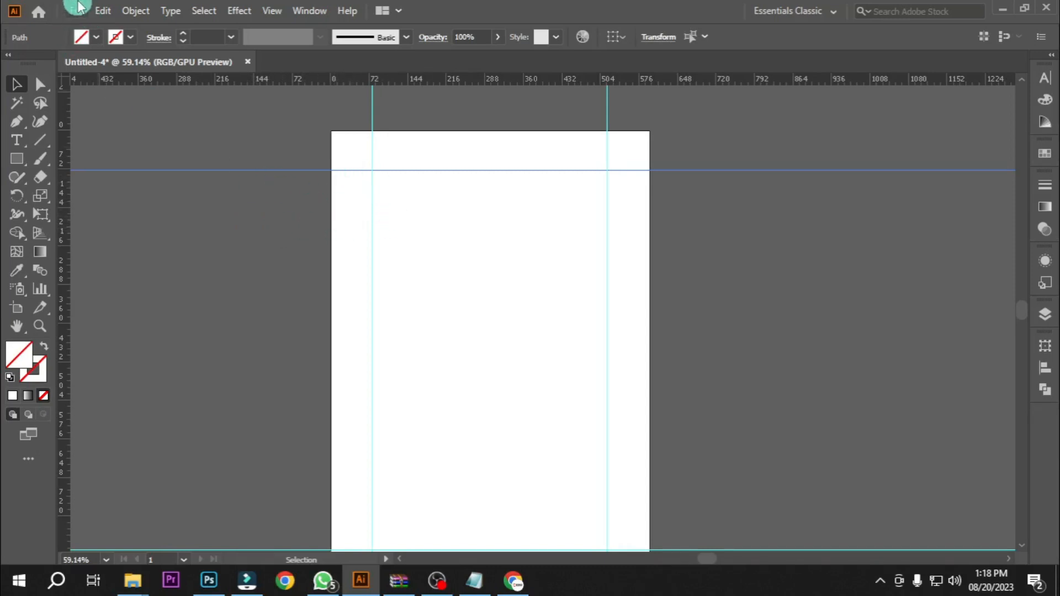
- Save the document to the Desktop as an Adobe Illustrator file named "canada style cv", keeping the default Illustrator 2020 options
left_click(78, 11)
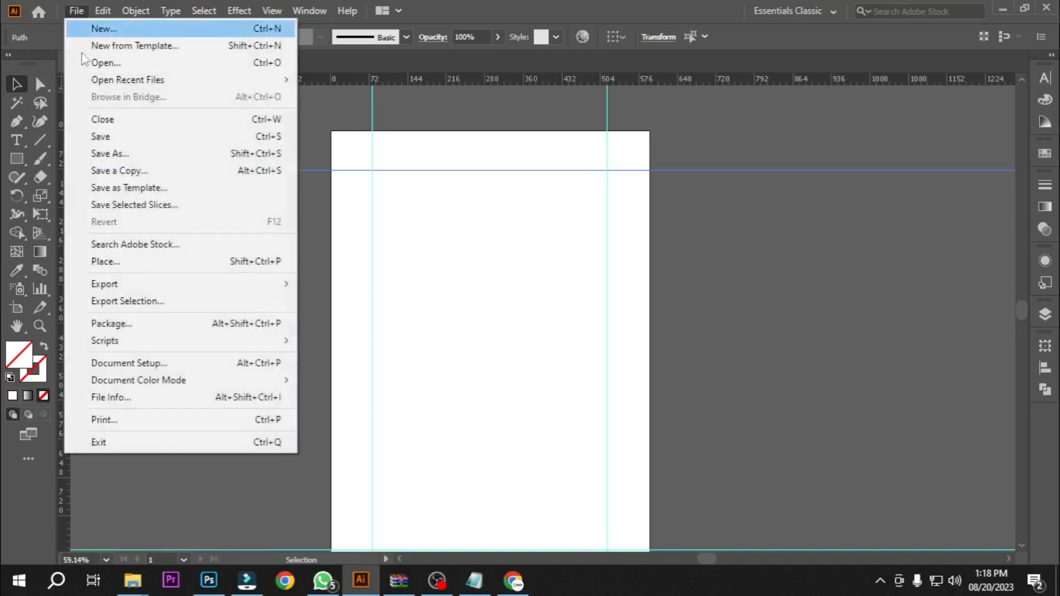
left_click(114, 138)
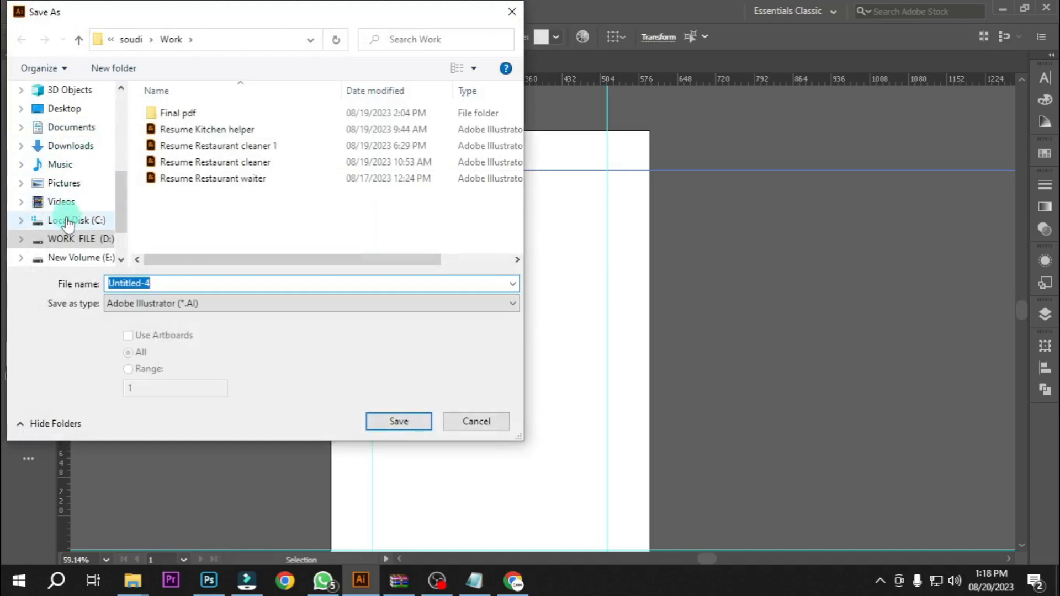
scroll(69, 168, "up", 1)
scroll(80, 182, "down", 1)
scroll(82, 188, "down", 1)
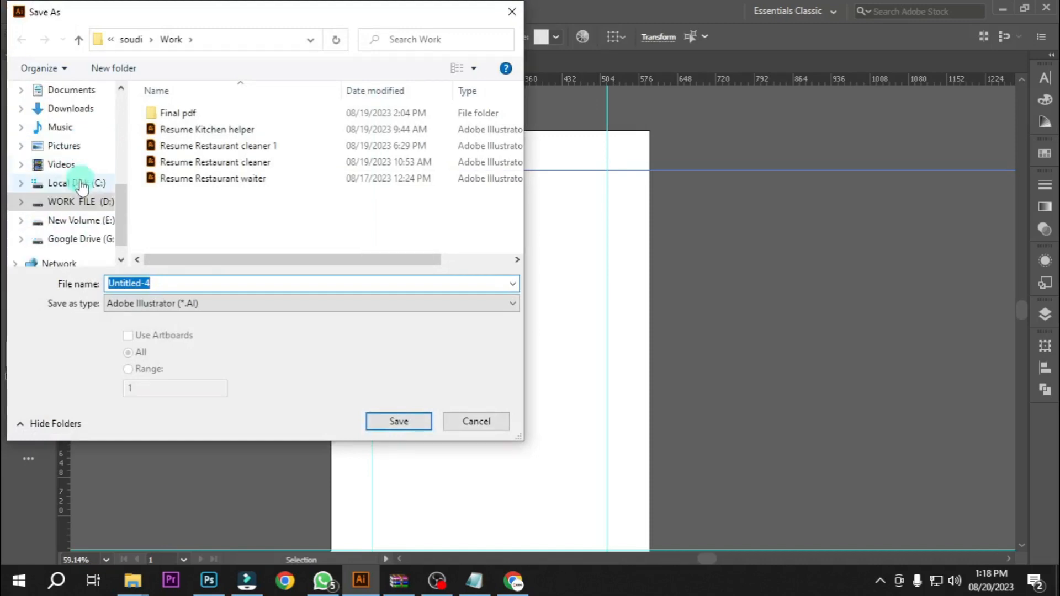
left_click(83, 202)
type("canada style cv")
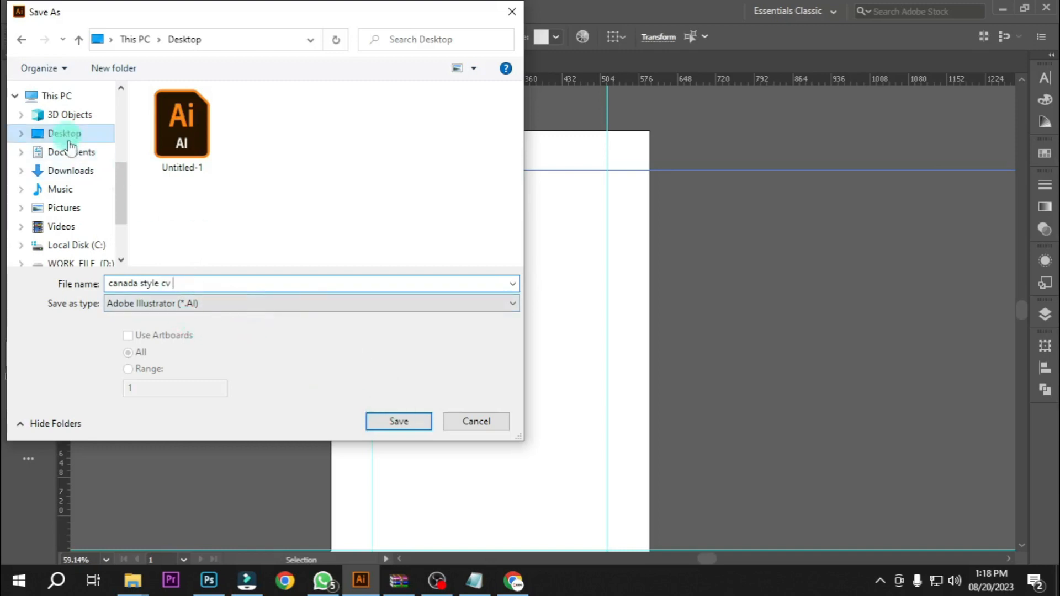
left_click(391, 422)
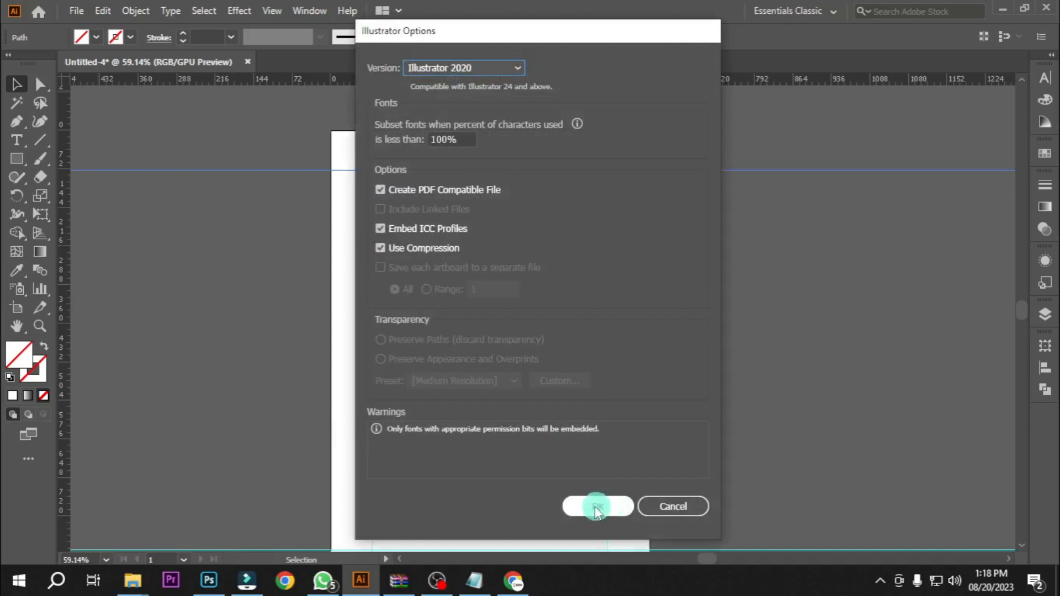
left_click(599, 507)
- Draw a rectangle that covers the whole A4 artboard from corner to corner
left_click_drag(497, 400, 517, 371)
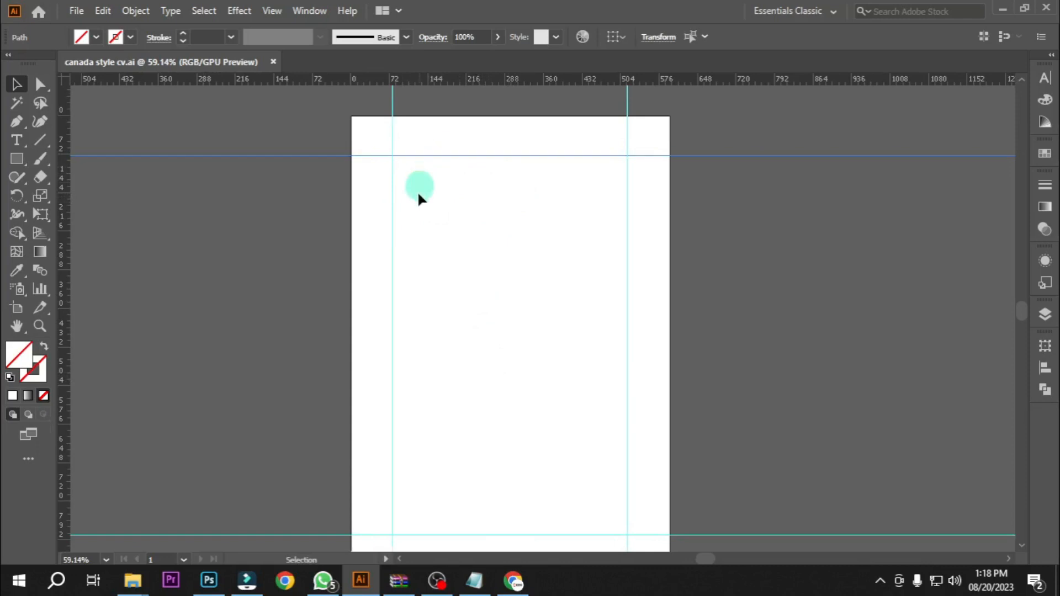
left_click(17, 161)
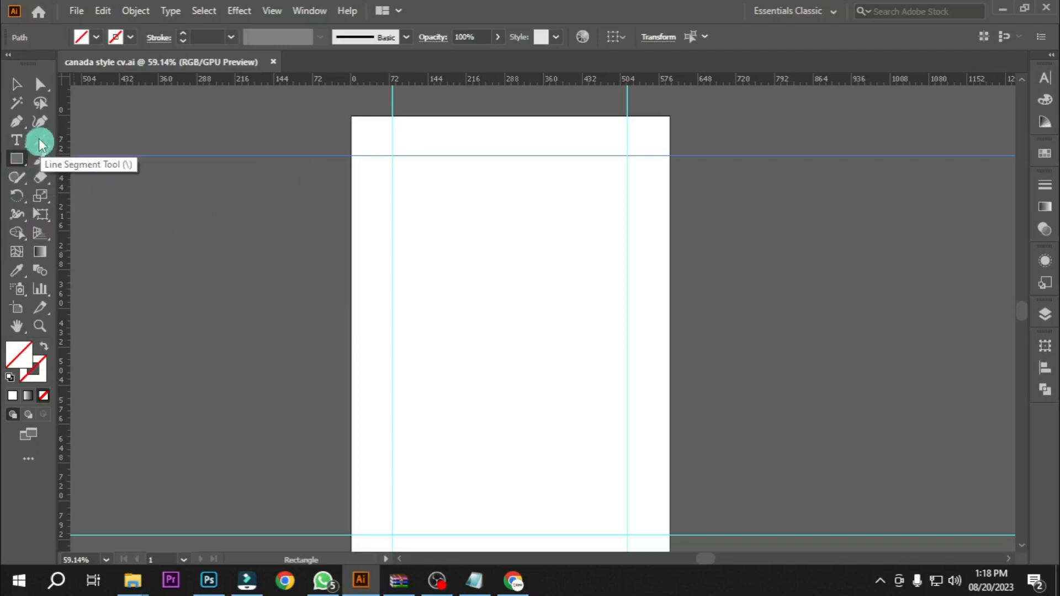
left_click_drag(352, 116, 668, 442)
left_click(16, 84)
key("ctrl+0")
- Fill the background rectangle with the light gray swatch C=0 M=0 Y=0 K=10 and deselect it
left_click(92, 37)
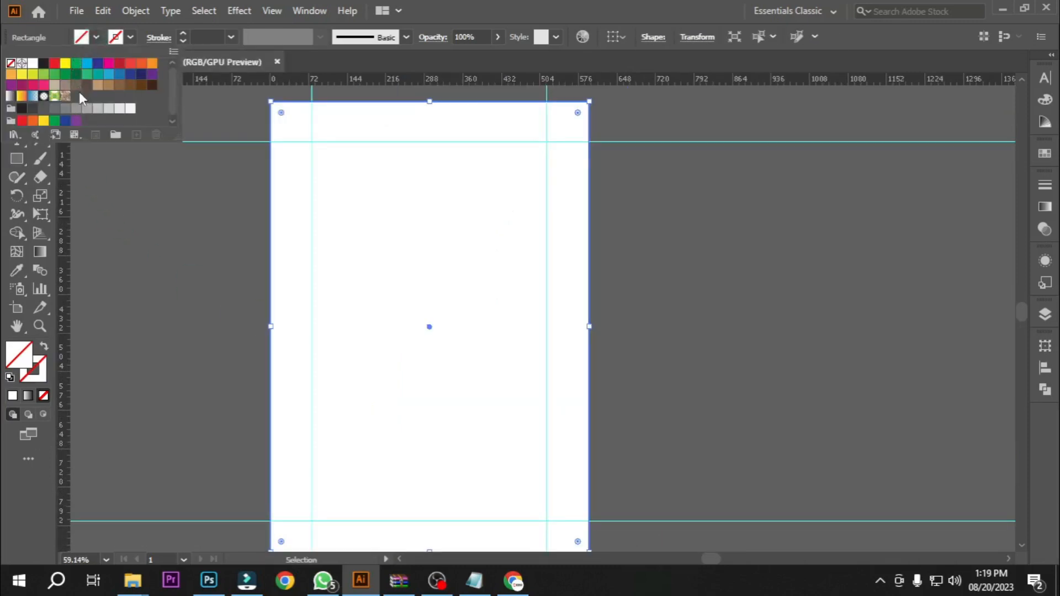
left_click(88, 109)
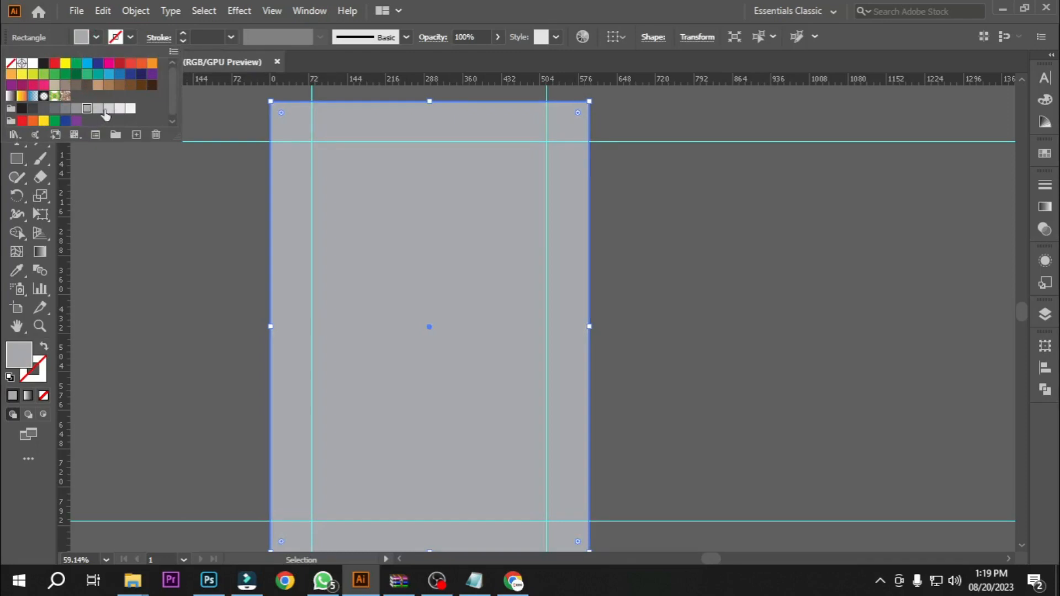
left_click(109, 110)
left_click(122, 113)
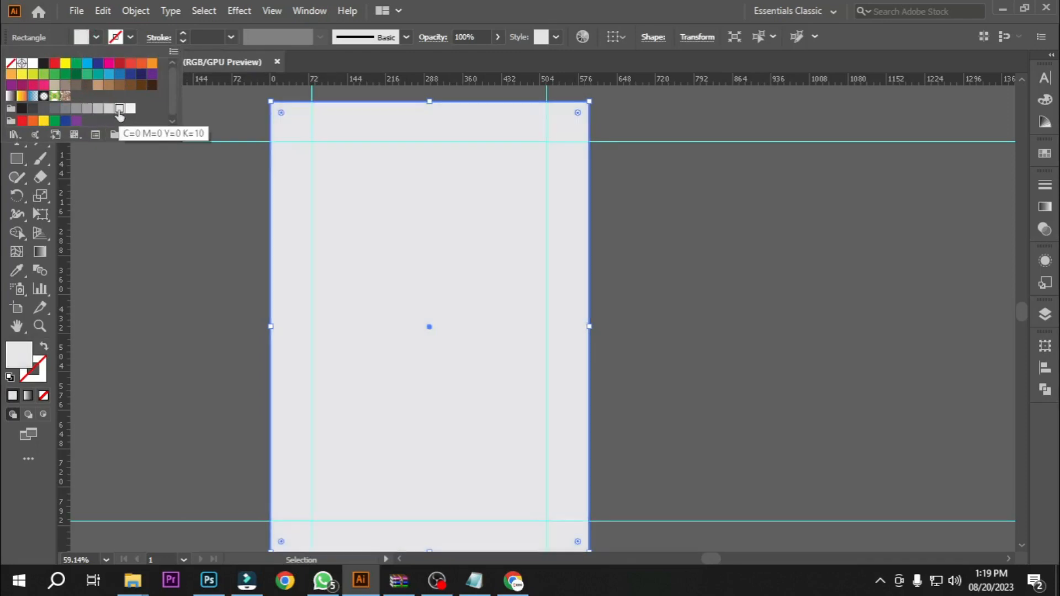
left_click_drag(277, 272, 369, 264)
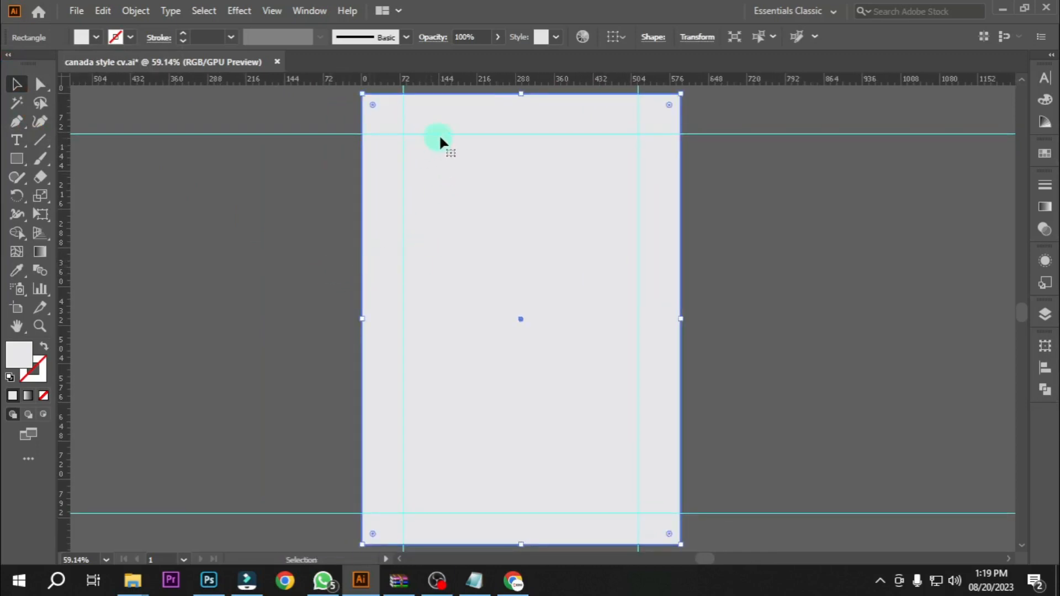
left_click(166, 243)
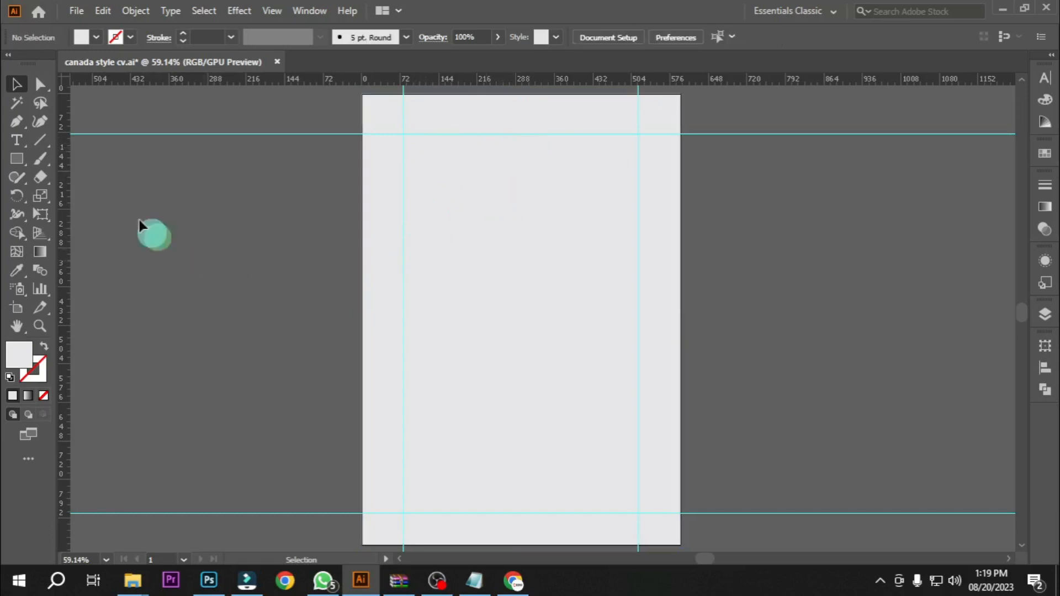
- Switch to the "cv canada style" Notepad file and copy the four name and contact lines above the SUMMARY section
left_click_drag(326, 295, 303, 290)
left_click(474, 579)
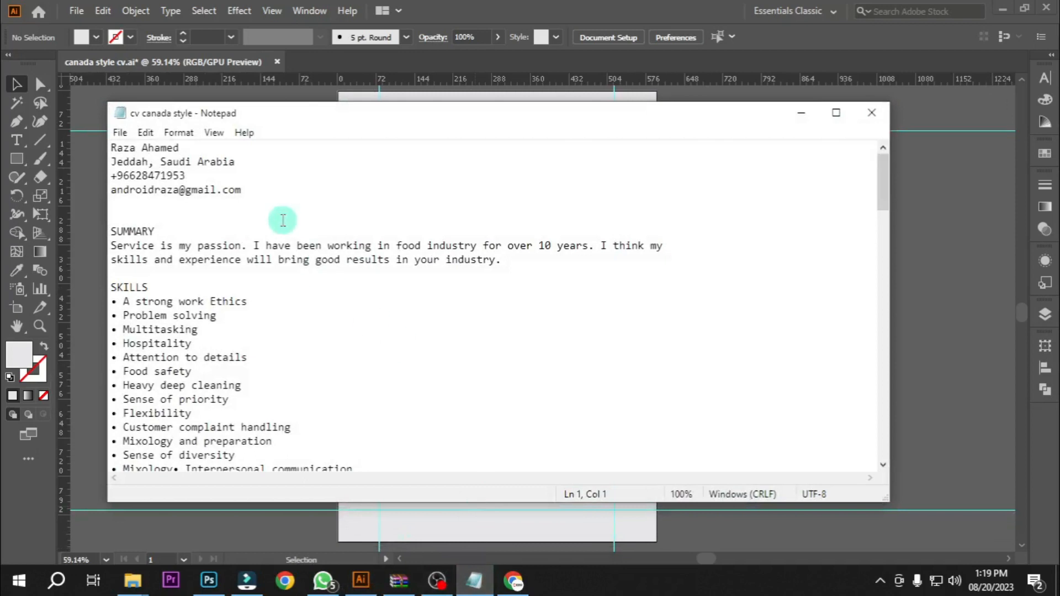
left_click_drag(342, 118, 873, 154)
left_click_drag(781, 227, 643, 184)
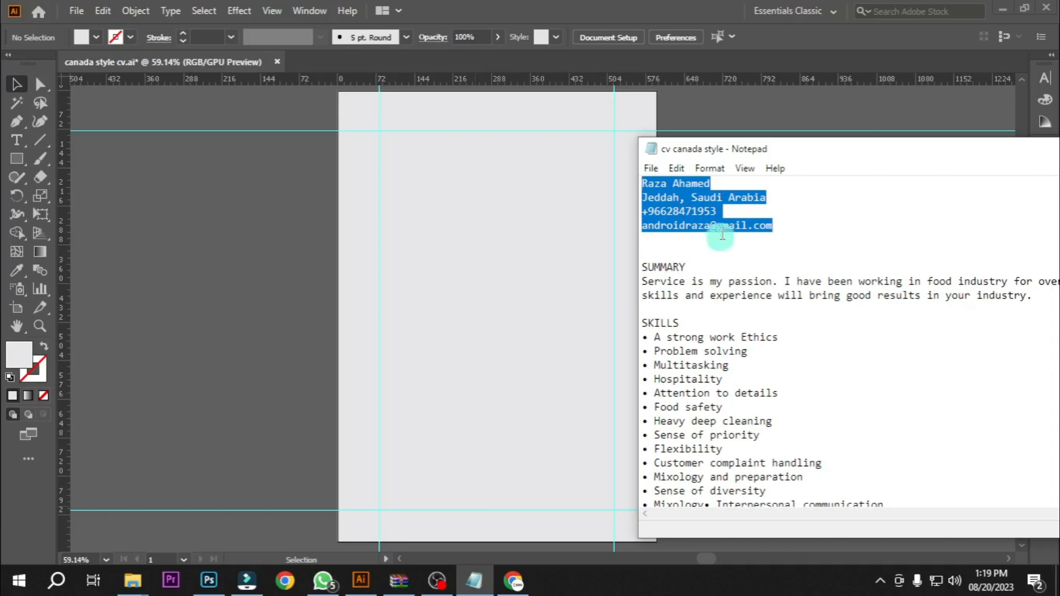
left_click_drag(863, 156, 657, 189)
left_click_drag(960, 198, 716, 224)
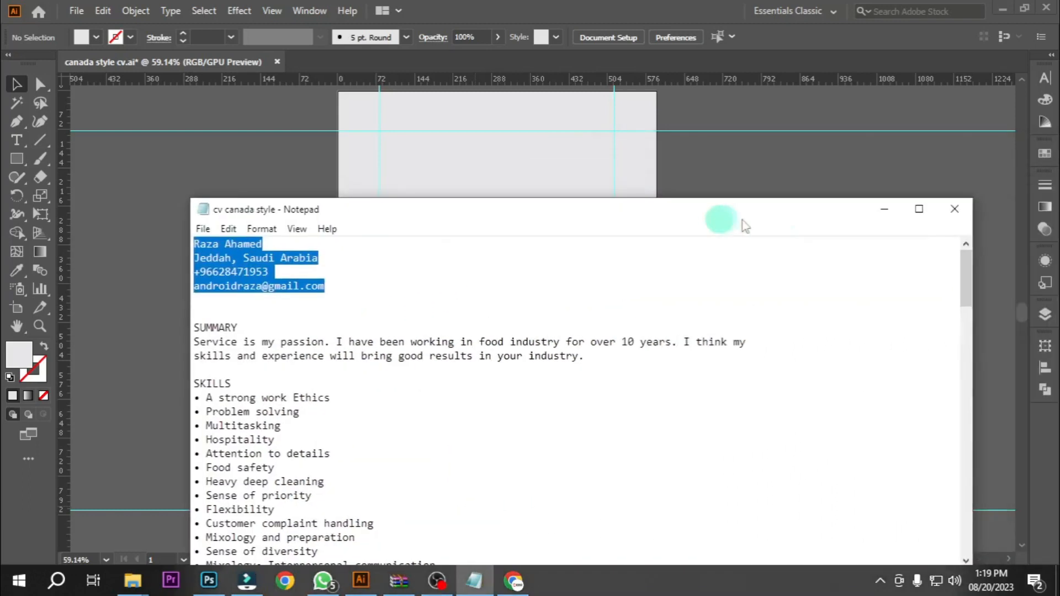
left_click(884, 209)
- Place a point text object in the artboard's upper part and replace its placeholder text with the copied contact lines
key("t")
left_click(416, 153)
left_click(16, 84)
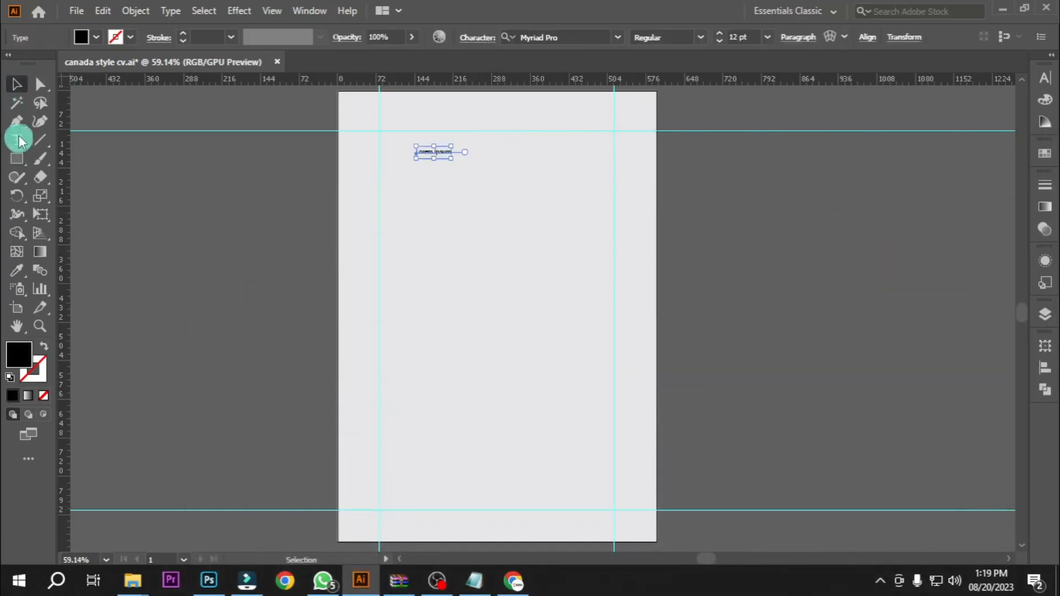
left_click(21, 143)
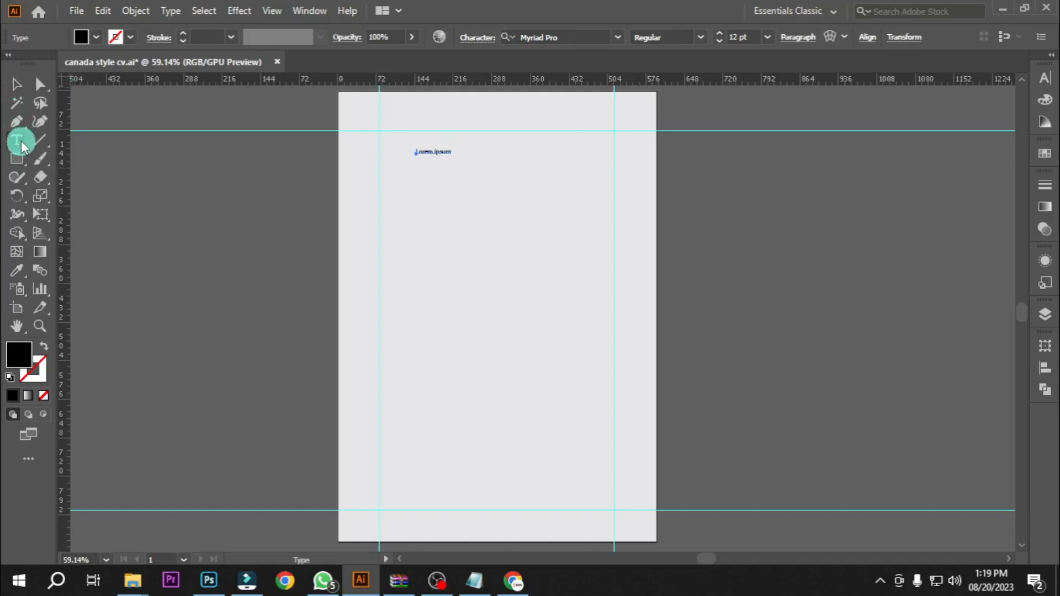
left_click(415, 222)
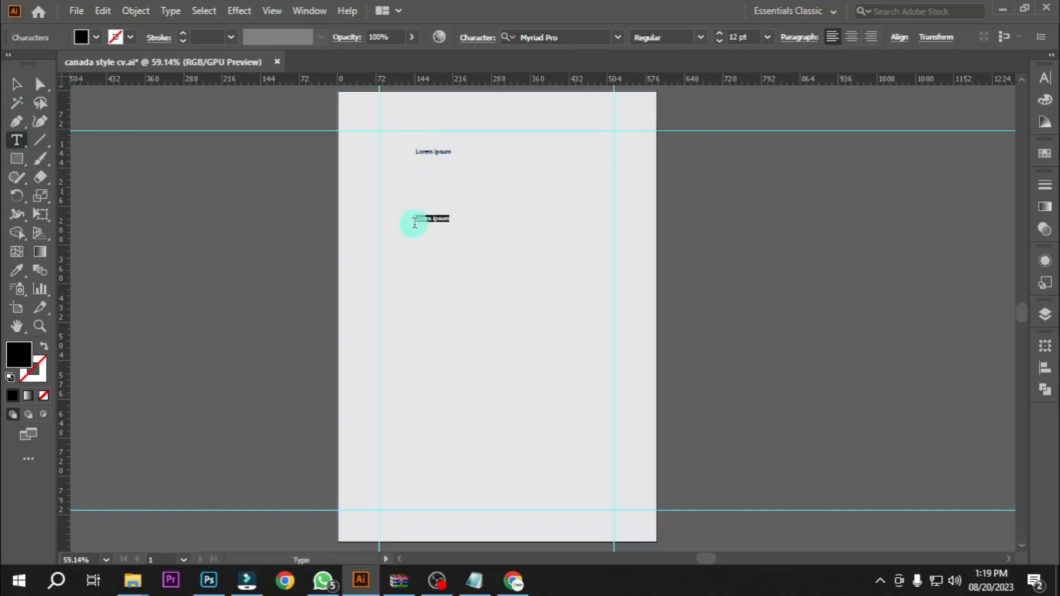
left_click(17, 84)
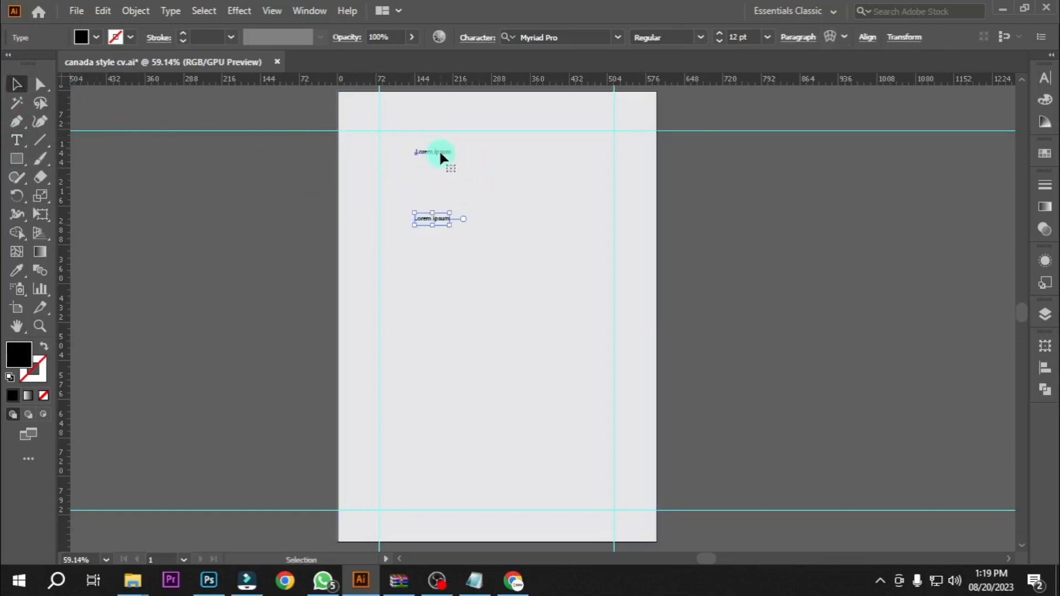
left_click_drag(439, 153, 436, 221)
double_click(436, 221)
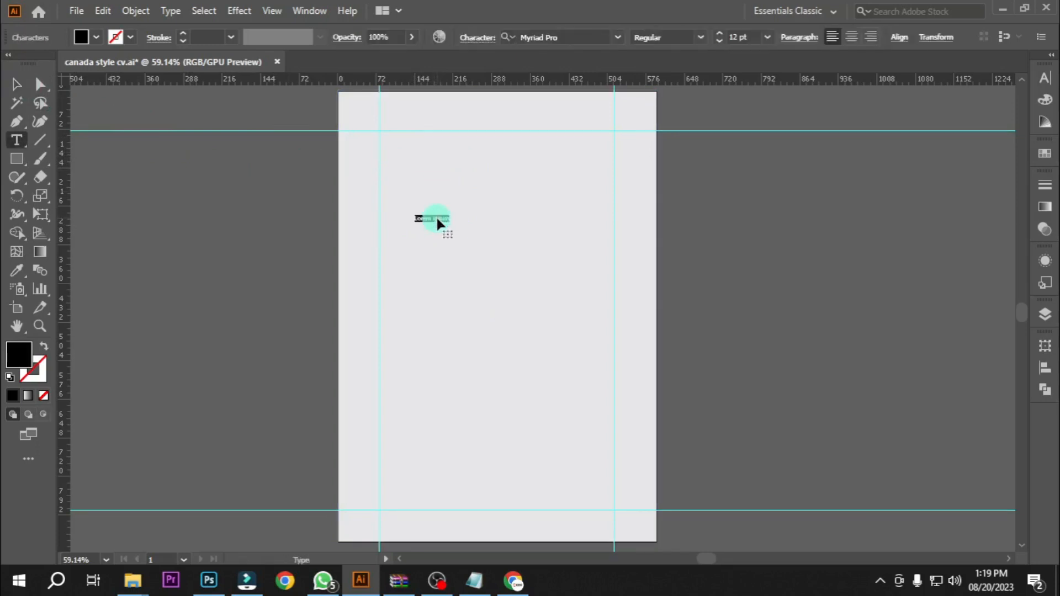
key("ctrl+a")
key("ctrl+v")
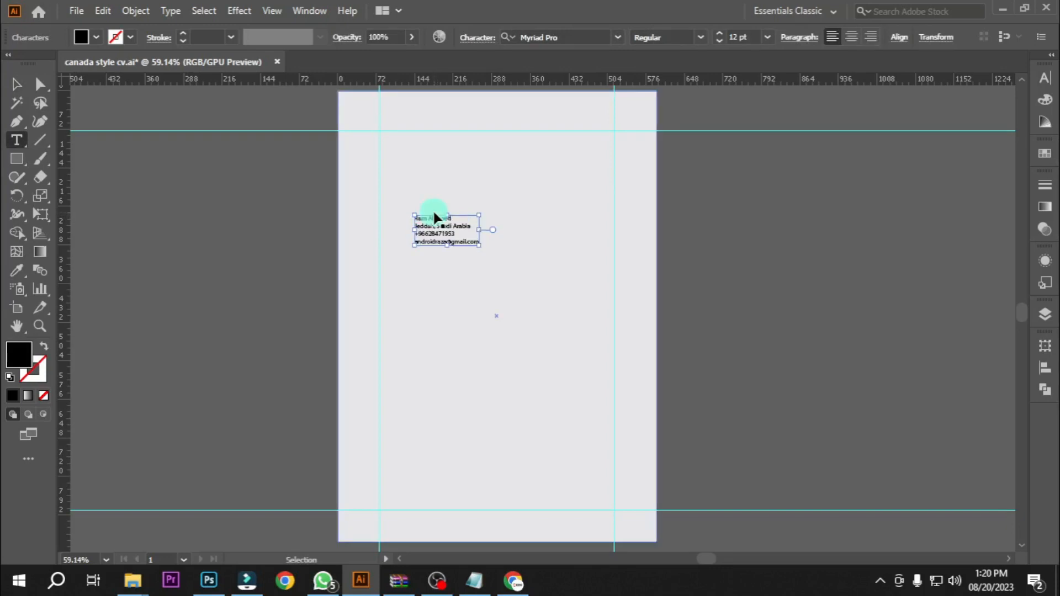
left_click(16, 84)
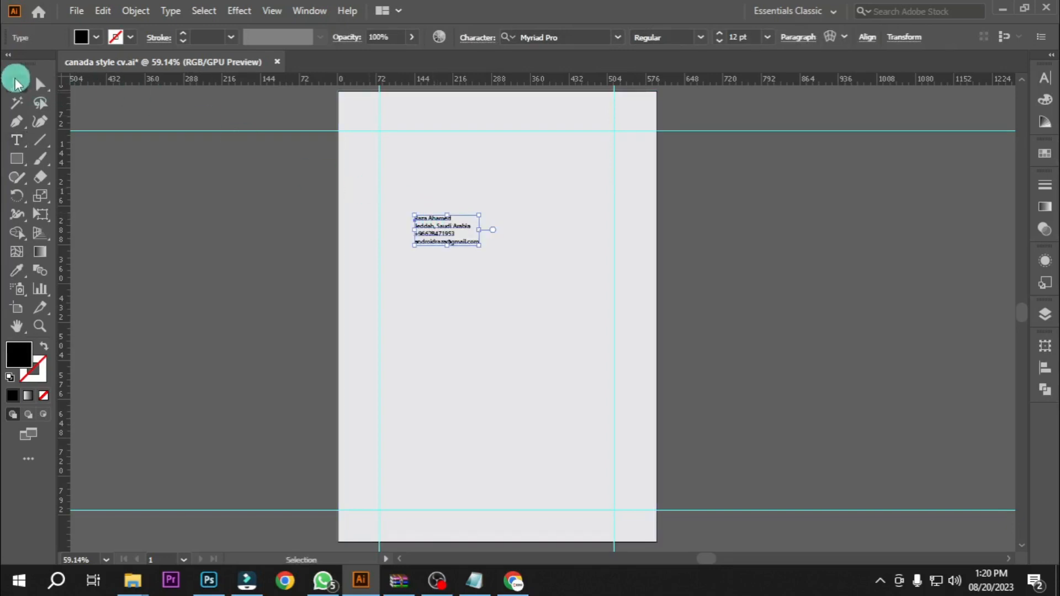
- Move the contact text block up so its top edge sits on the top margin guide near the page's middle
key("ctrl+space")
left_click_drag(425, 182, 526, 295)
left_click(397, 371)
left_click_drag(376, 388, 468, 247)
left_click(434, 204)
left_click_drag(404, 183, 455, 263)
left_click(455, 263)
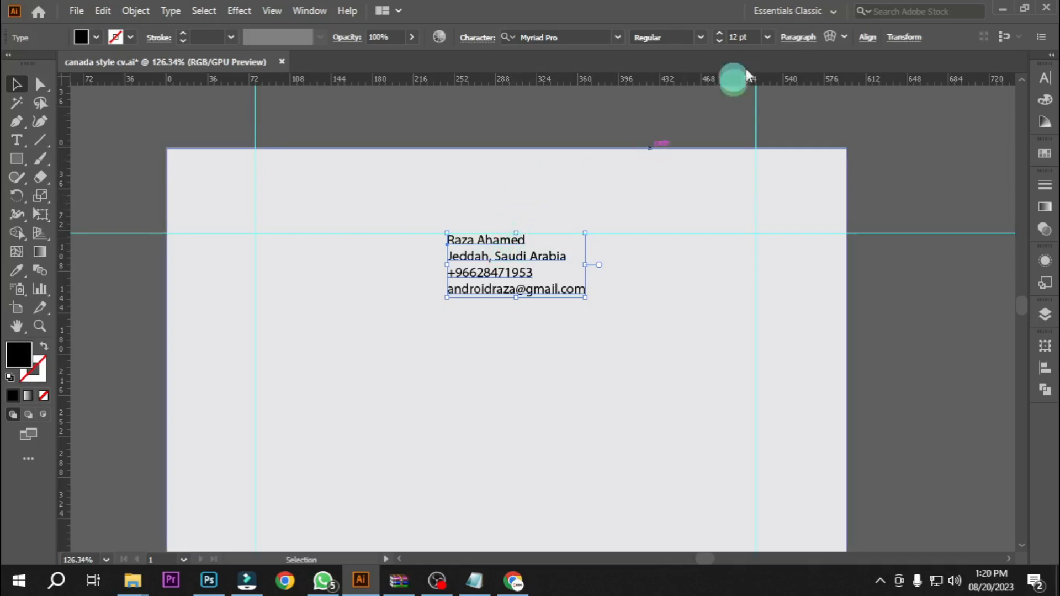
- Center-align the contact lines and move the block to the artboard's horizontal center beneath the top margin guide
left_click(795, 44)
left_click(690, 166)
left_click(1045, 79)
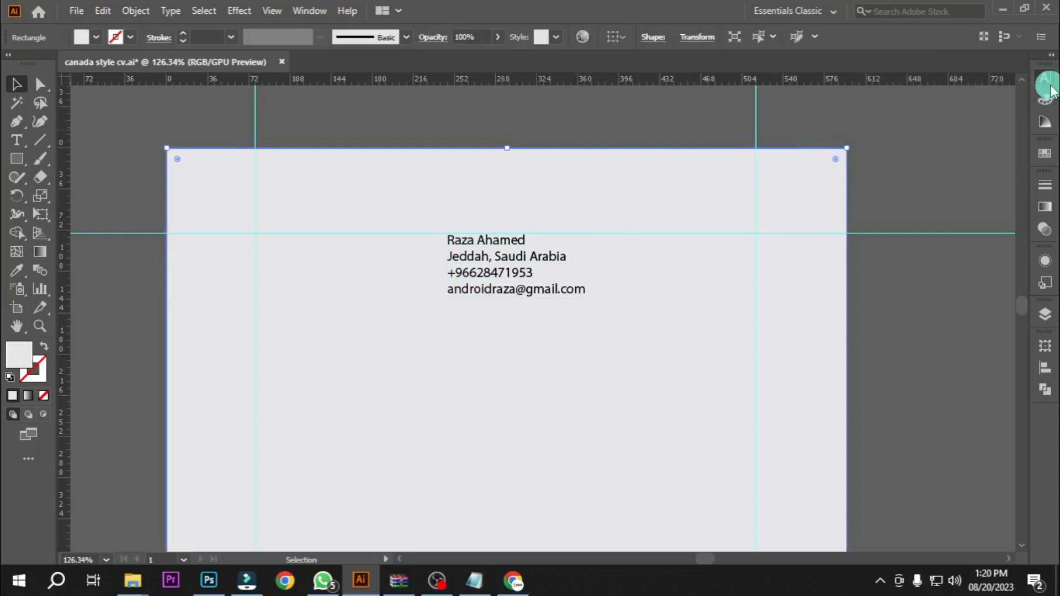
left_click(474, 262)
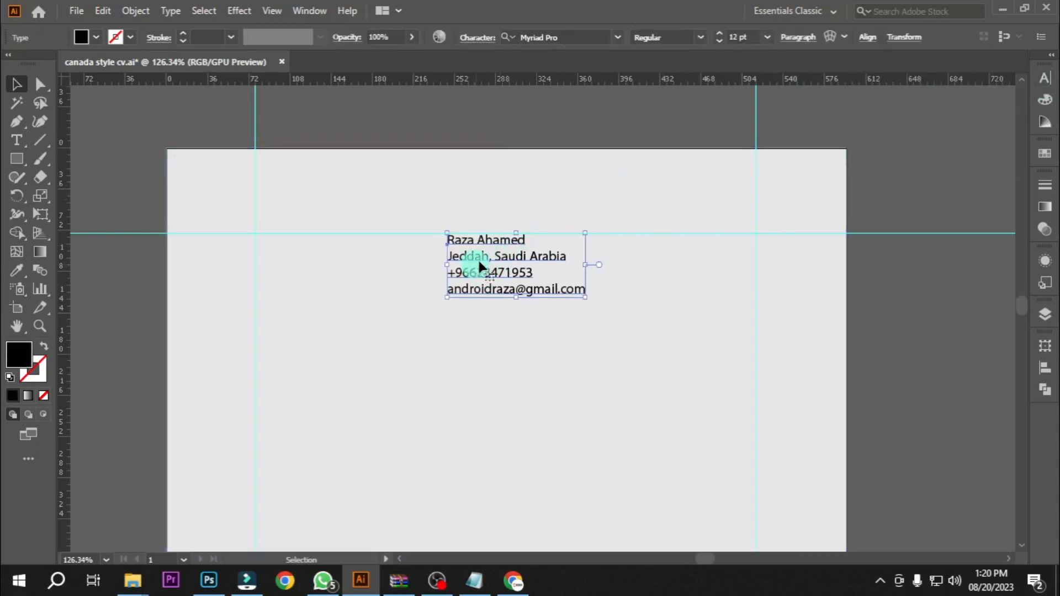
left_click(802, 43)
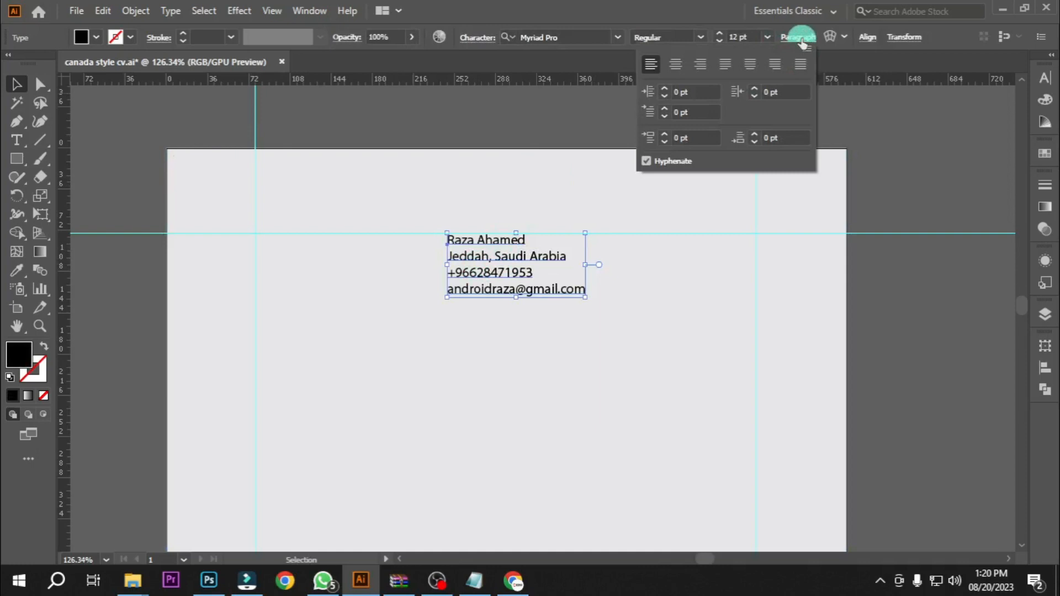
left_click(678, 65)
left_click(498, 279)
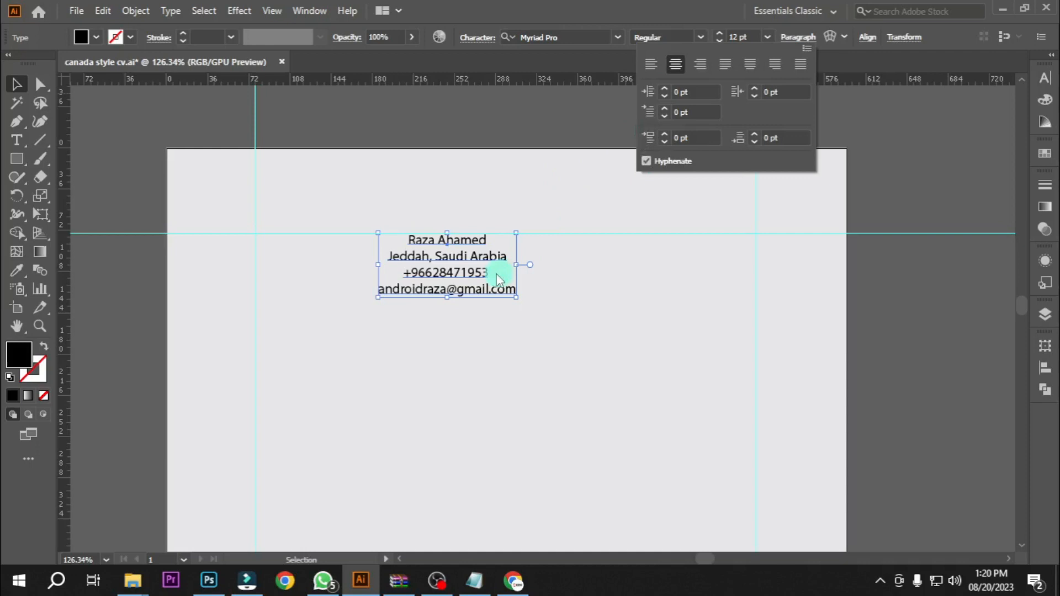
left_click(450, 260)
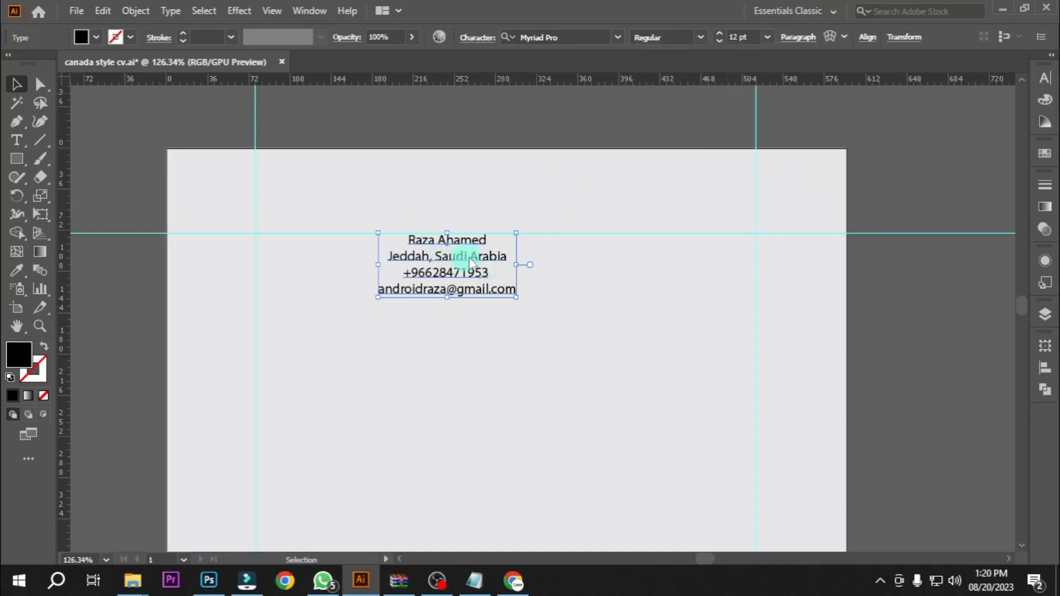
left_click_drag(462, 260, 499, 259)
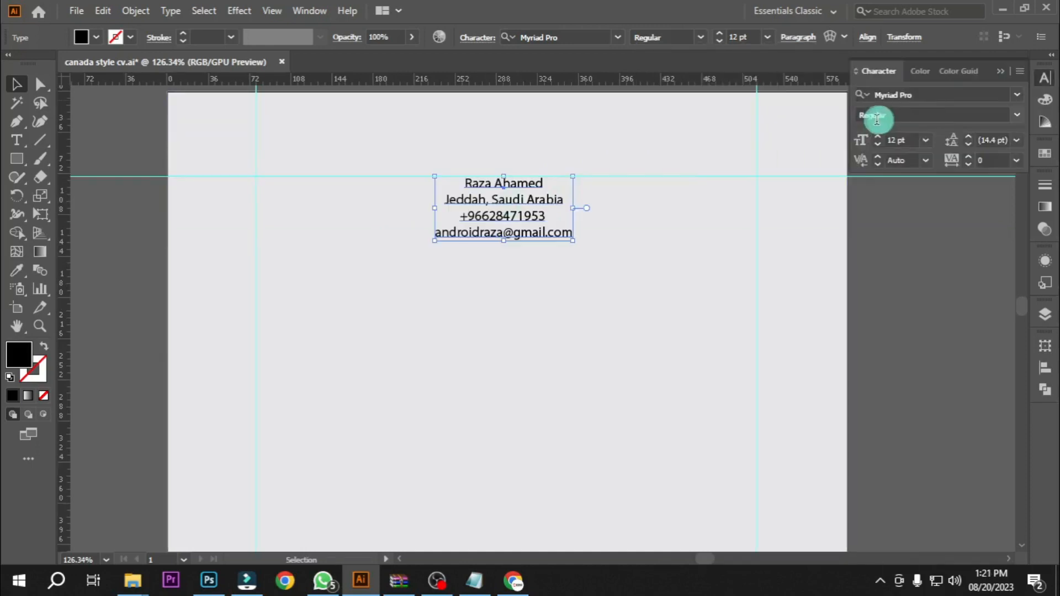
- Set the font of the whole contact block to Calibri Light
left_click(944, 93)
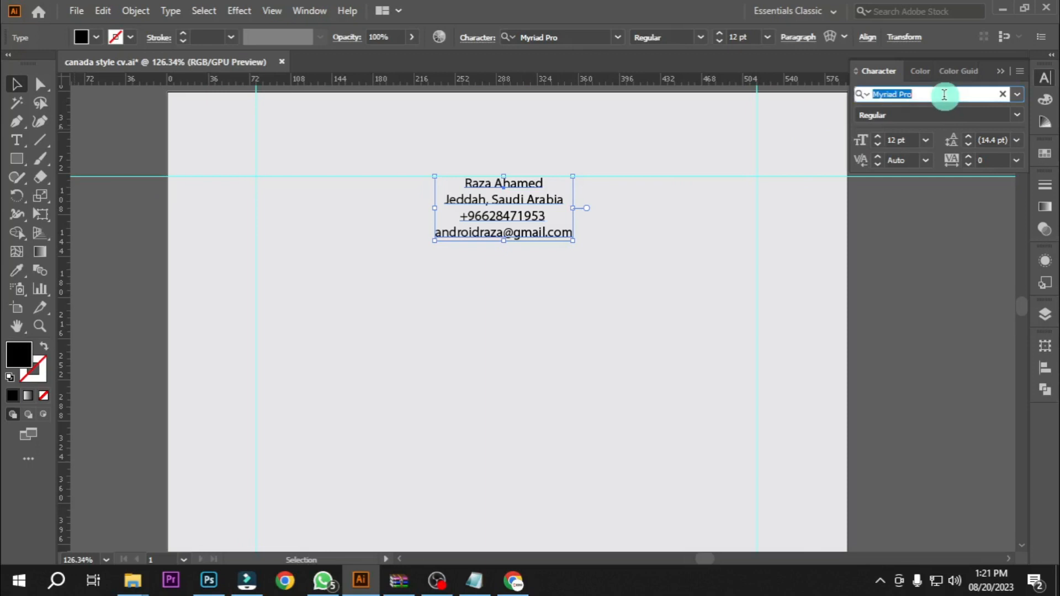
type("c")
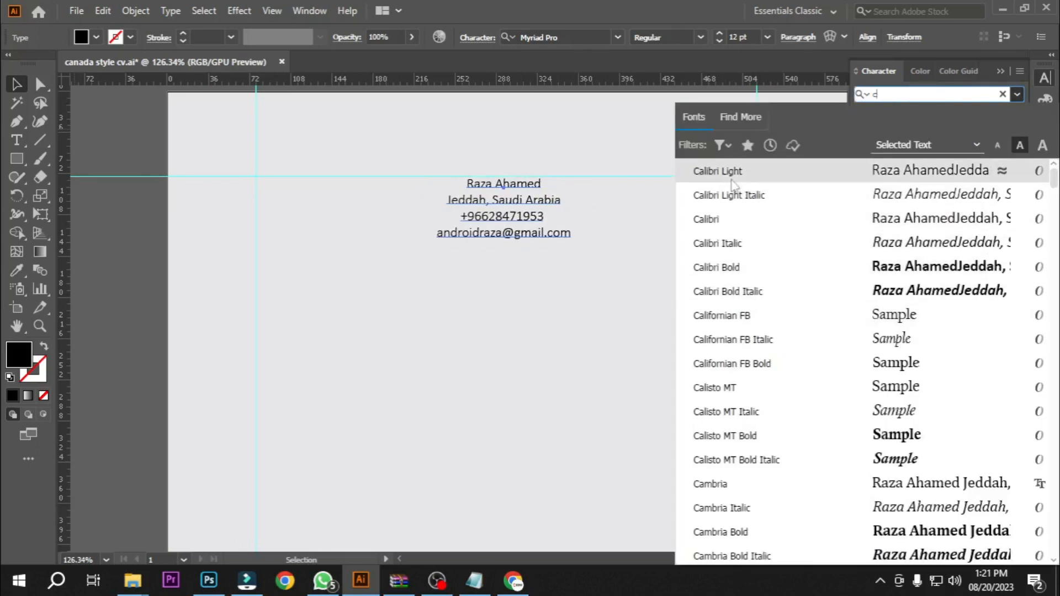
left_click(718, 171)
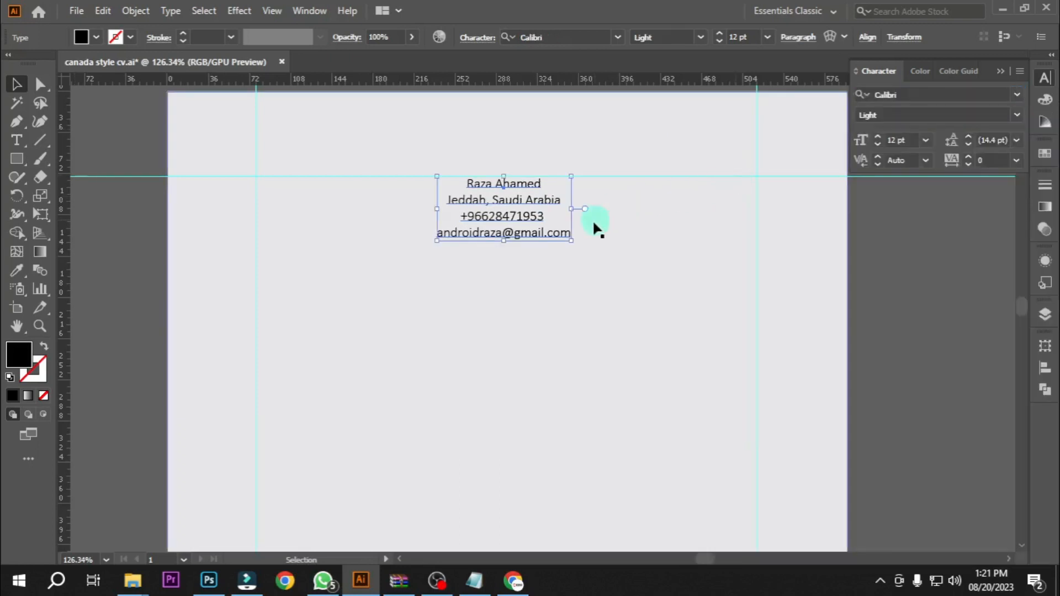
left_click(467, 316)
- Change the font style of the name line in the contact block to Bold
left_click(420, 168, "ctrl")
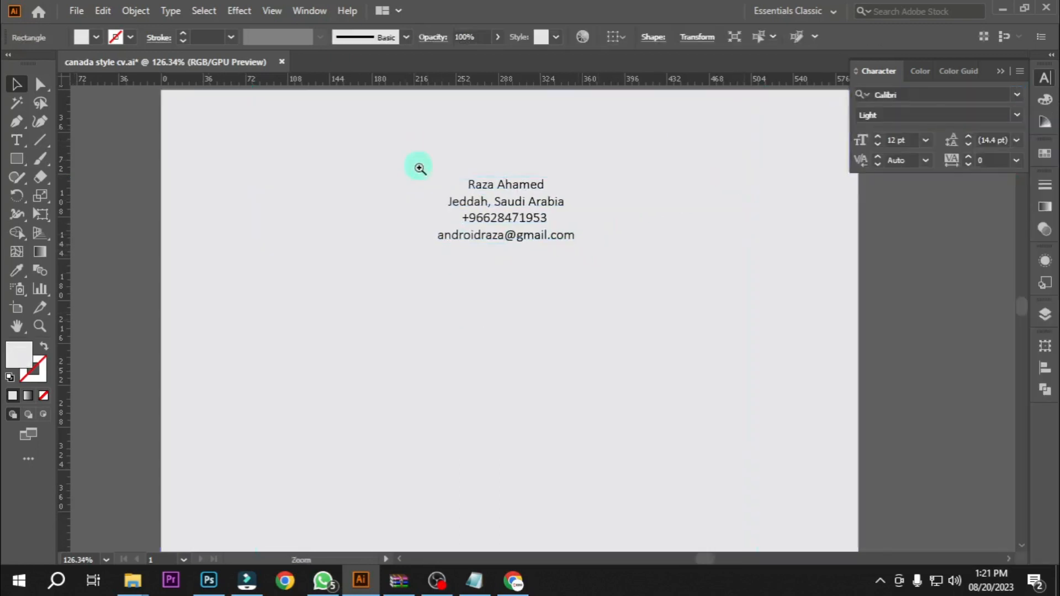
left_click(420, 168, "ctrl")
triple_click(574, 197)
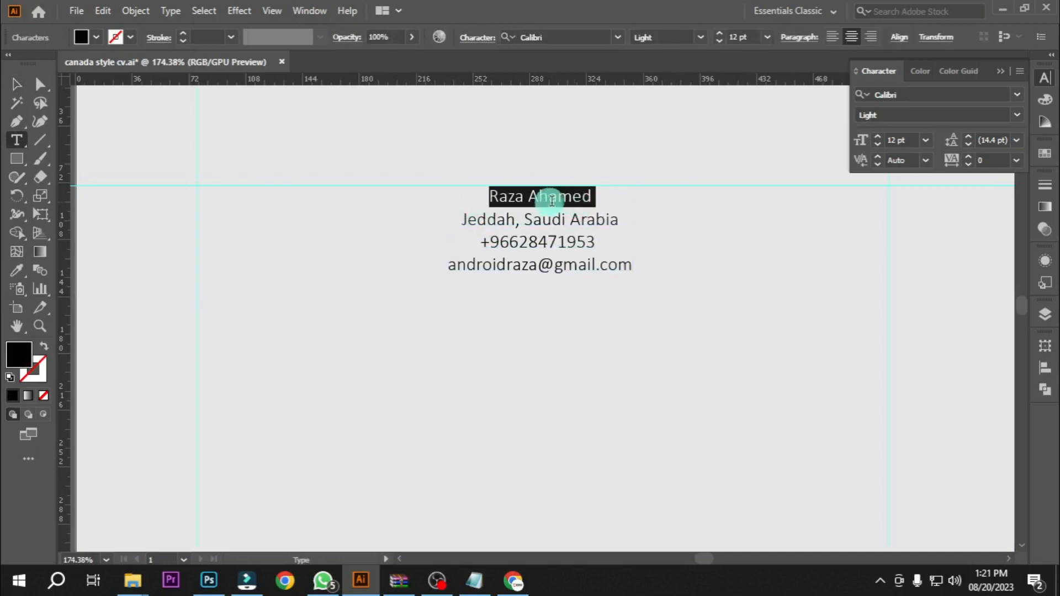
left_click(1018, 116)
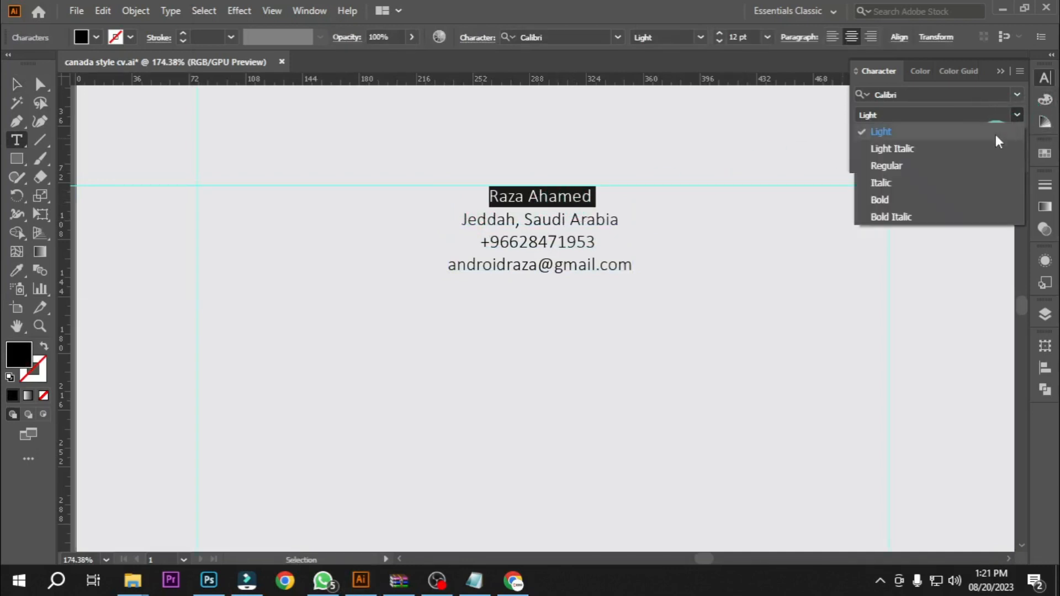
left_click(886, 197)
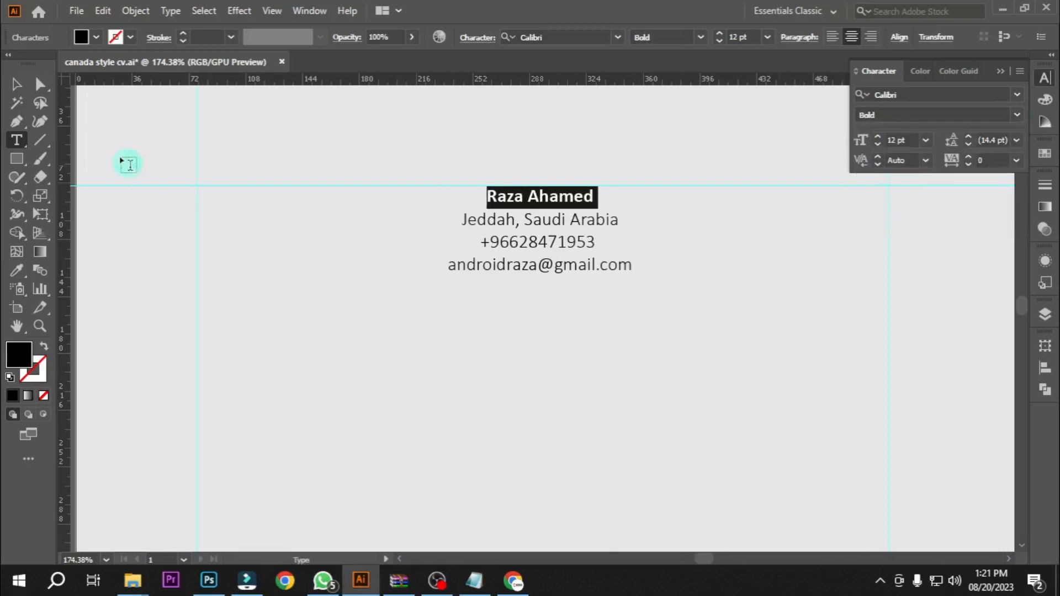
left_click(16, 92)
- Draw a straight horizontal line just below the contact block, spanning from the left margin guide to the right one
left_click(492, 317)
left_click_drag(492, 316, 538, 238)
left_click(535, 283, "ctrl+alt")
key("ctrl+a")
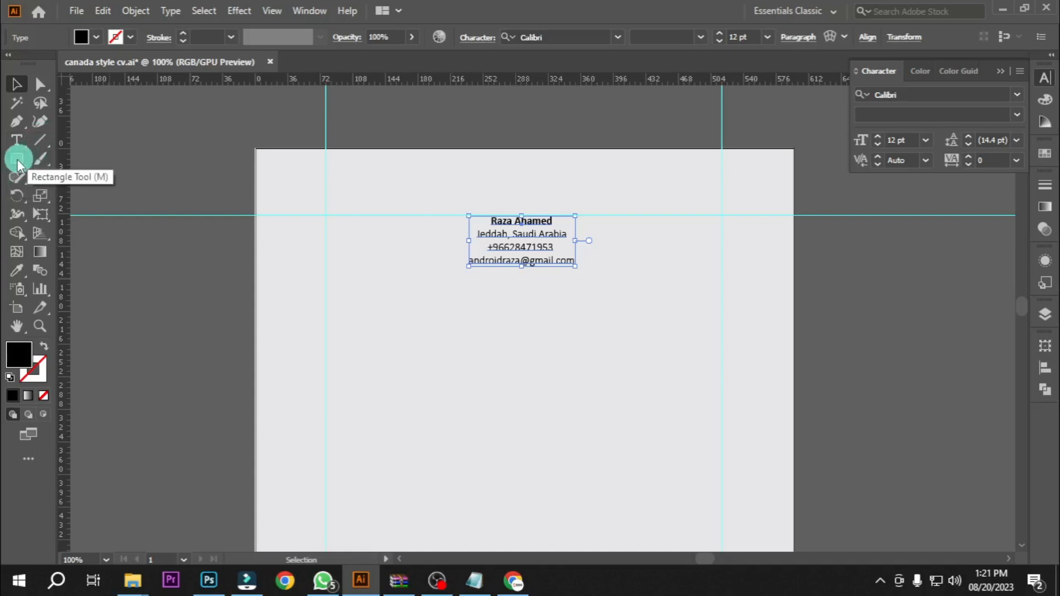
left_click(40, 140)
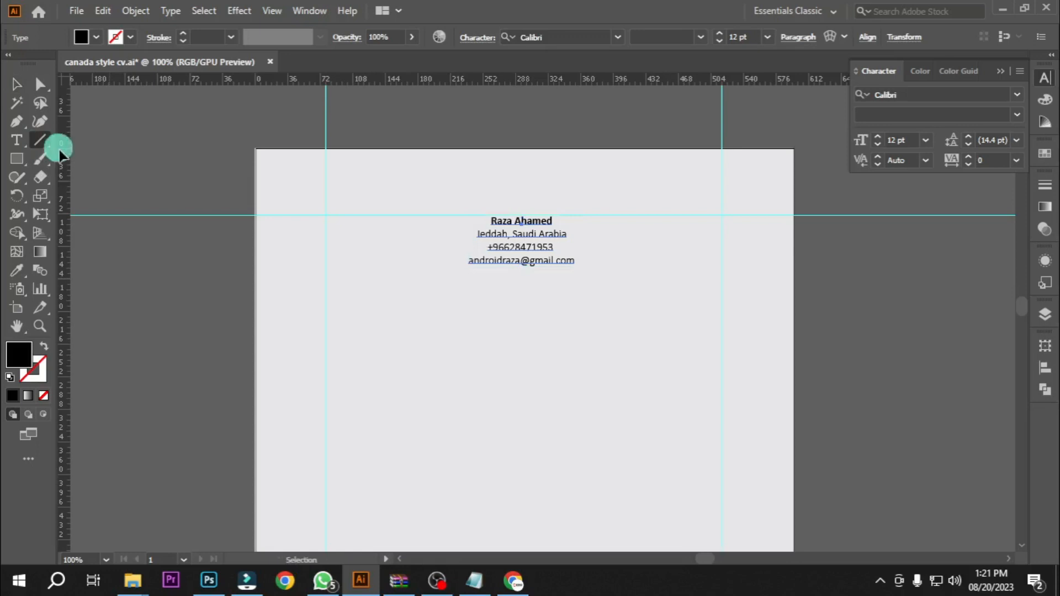
left_click_drag(325, 275, 735, 272)
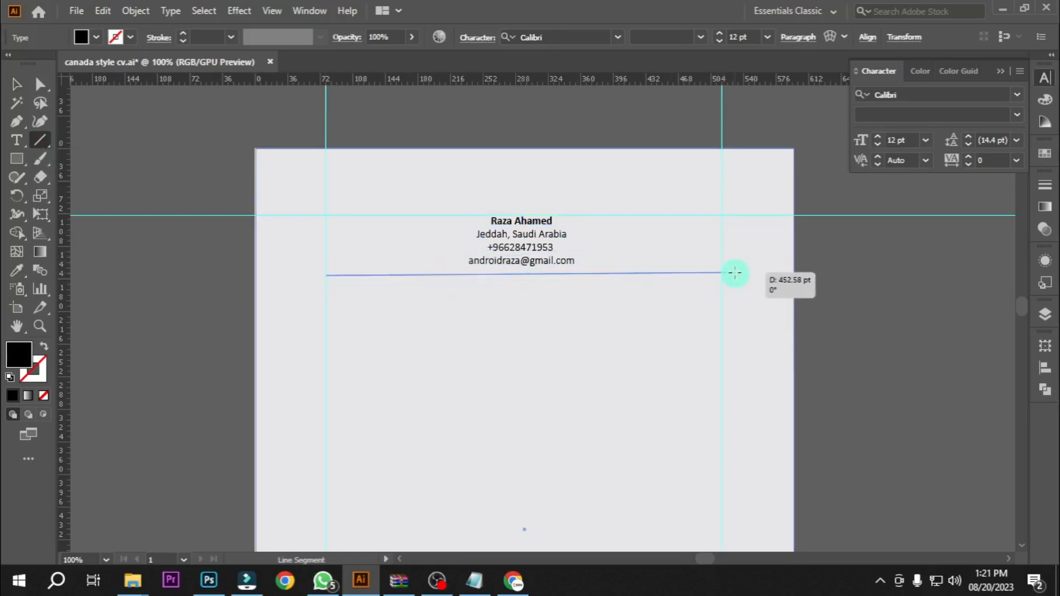
left_click_drag(734, 272, 722, 275)
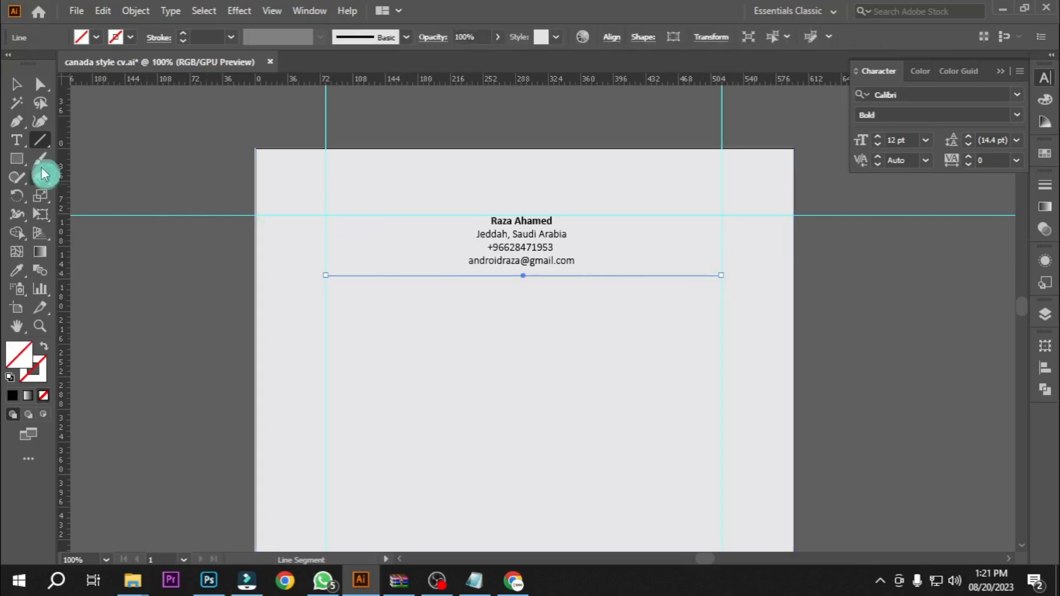
- Nudge the horizontal line slightly up so it sits closer beneath the contact block
left_click(14, 83)
key("Up")
key("Up")
key("Up")
key("Up")
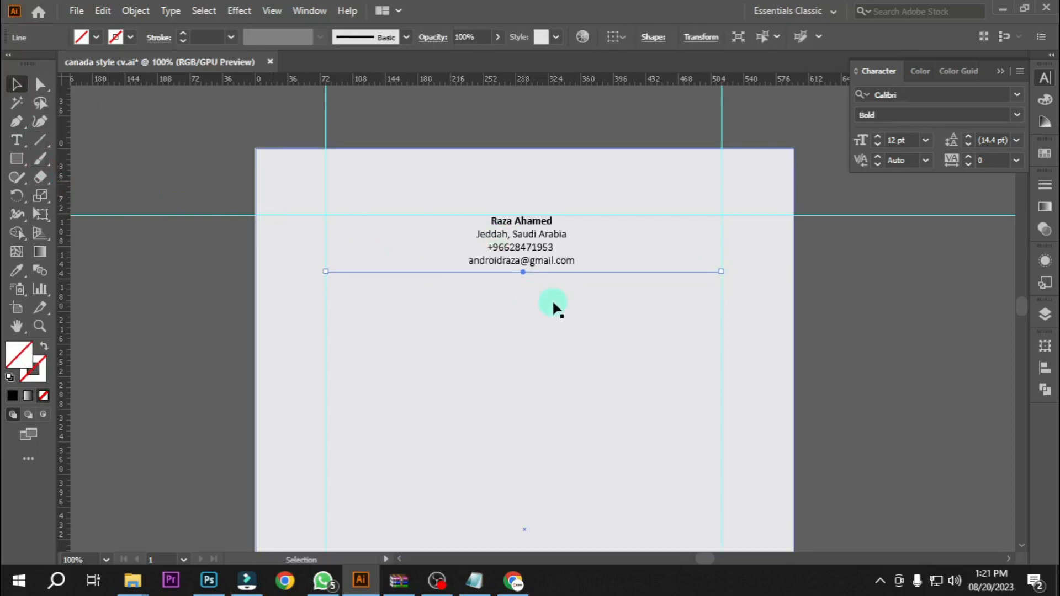
- Set the stroke weight of the horizontal line below the contact block to 1 pt
left_click(231, 37)
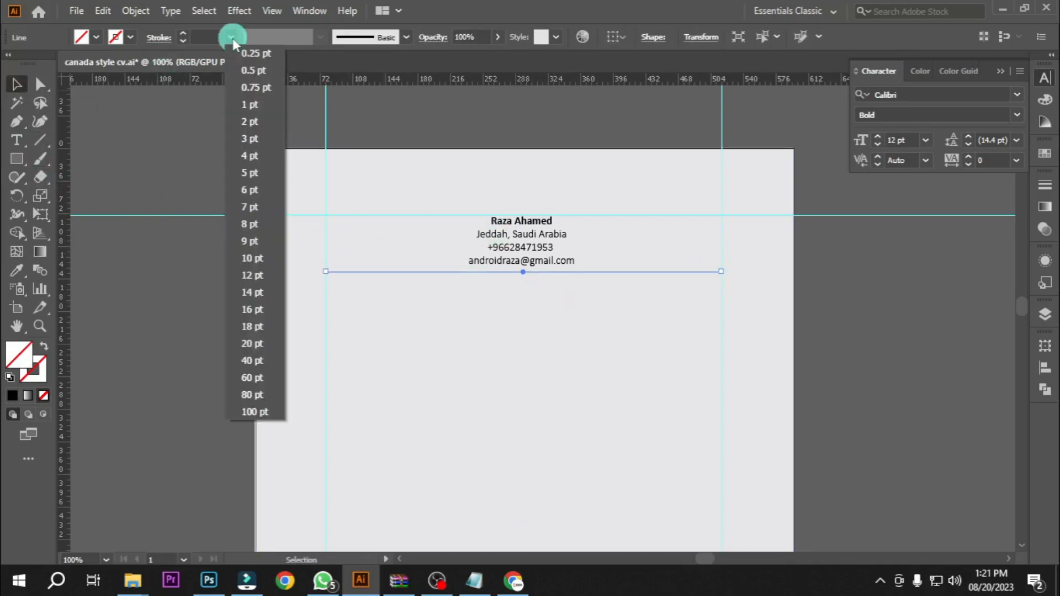
left_click(251, 122)
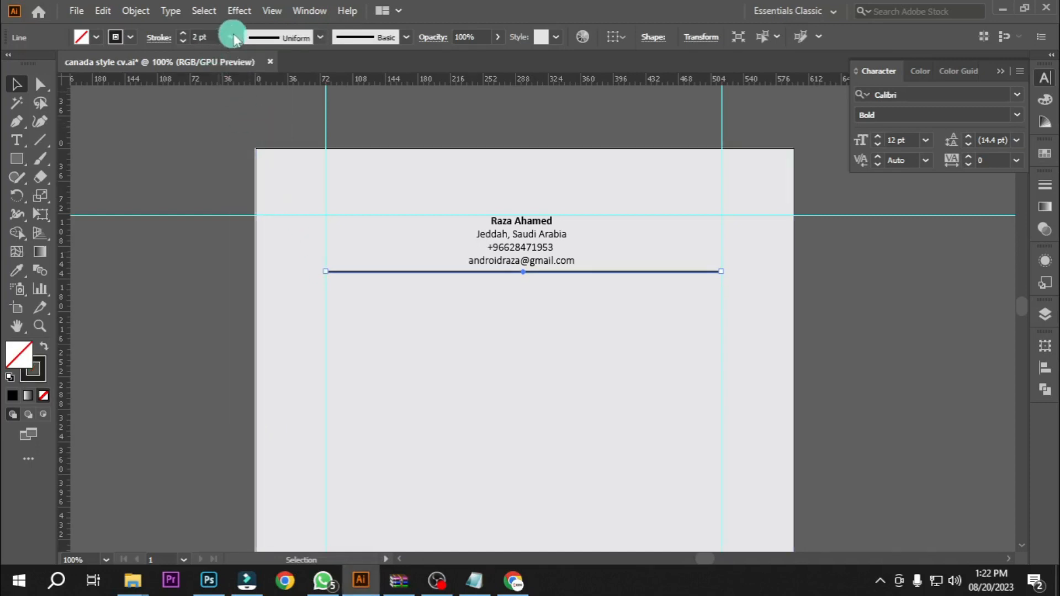
left_click(232, 37)
left_click(259, 105)
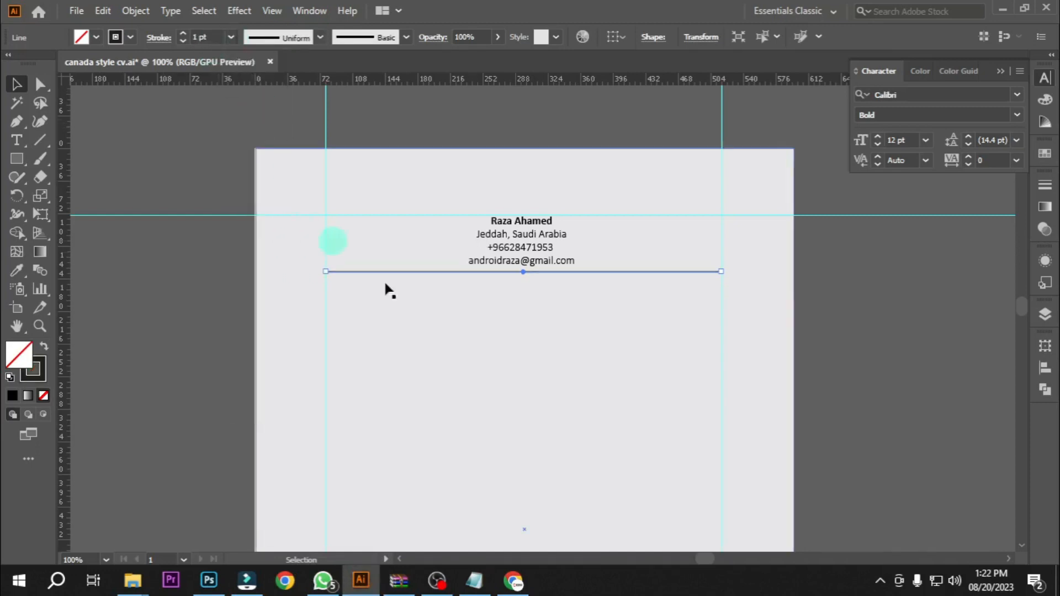
left_click(425, 289)
- Switch to the Notepad CV text and copy its SUMMARY heading
key("ctrl+space")
left_click_drag(403, 241, 521, 363)
key("space")
left_click(568, 349)
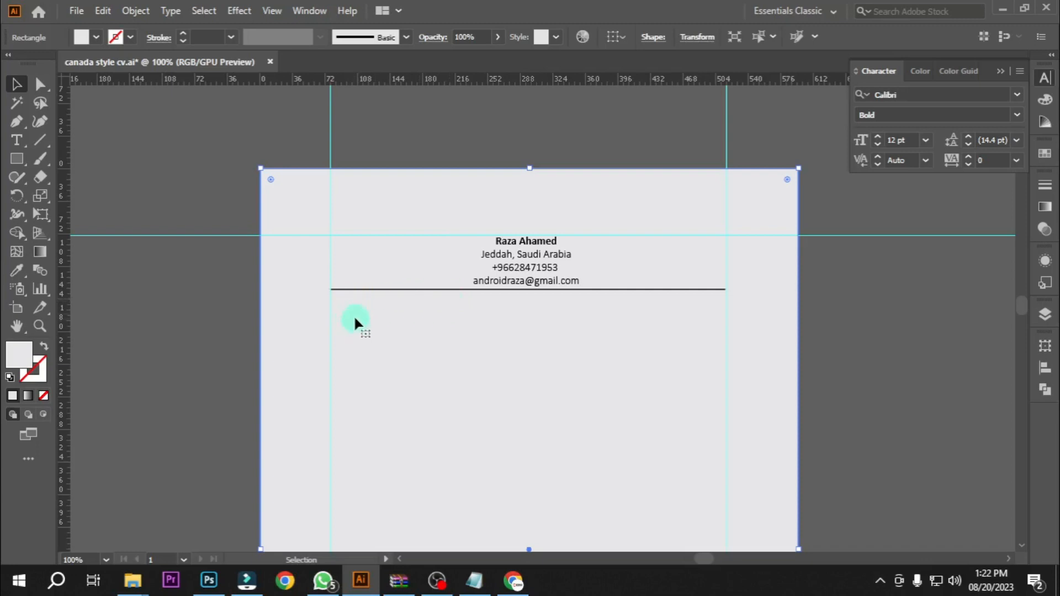
left_click(474, 581)
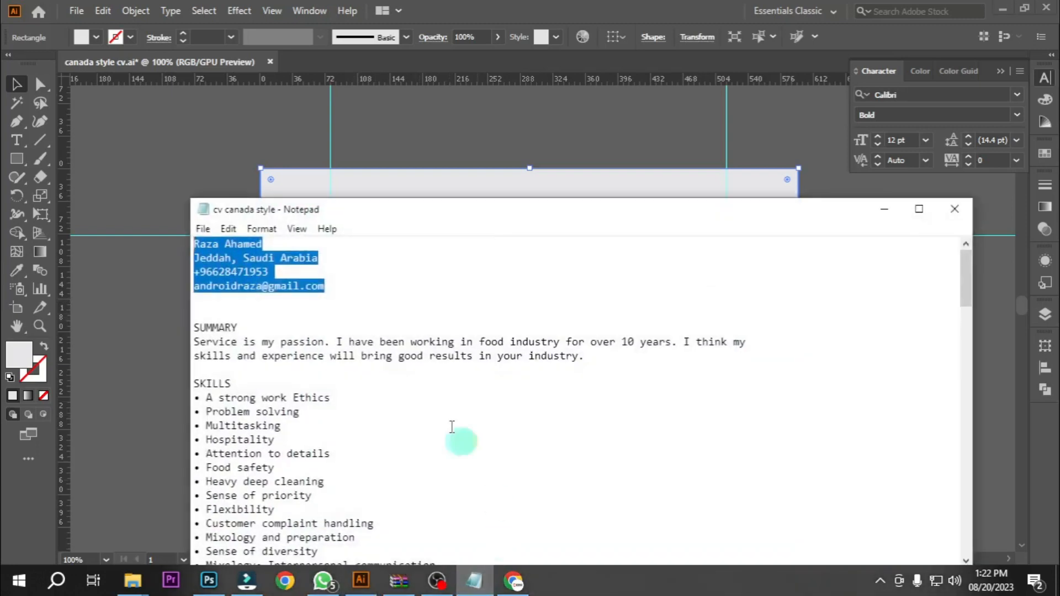
double_click(238, 330)
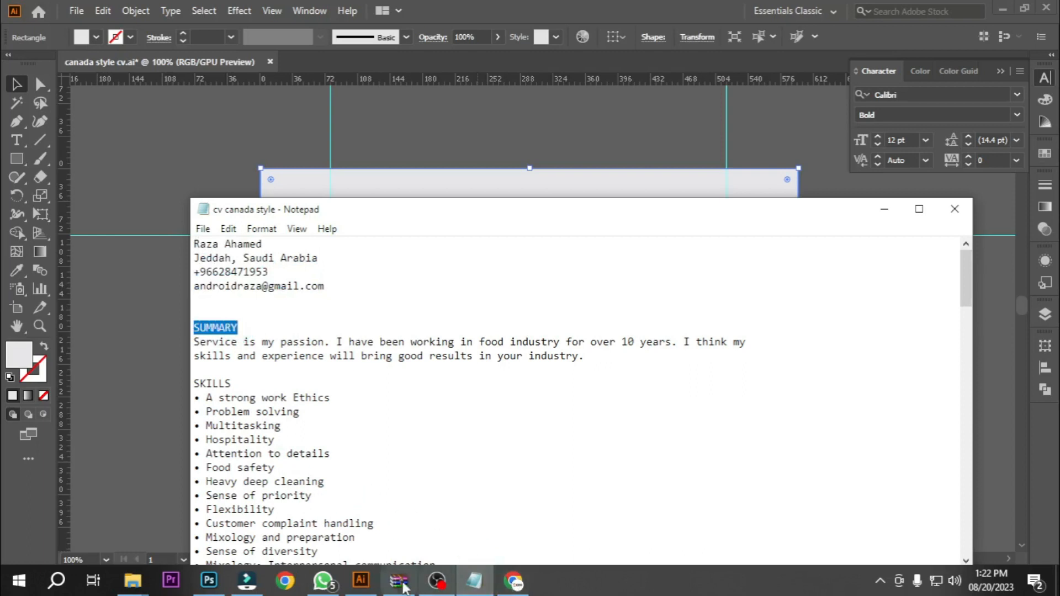
- Duplicate the contact block below the line in Illustrator, replace its text with SUMMARY and align it to the left margin guide
left_click(362, 581)
left_click(355, 318)
left_click(515, 277)
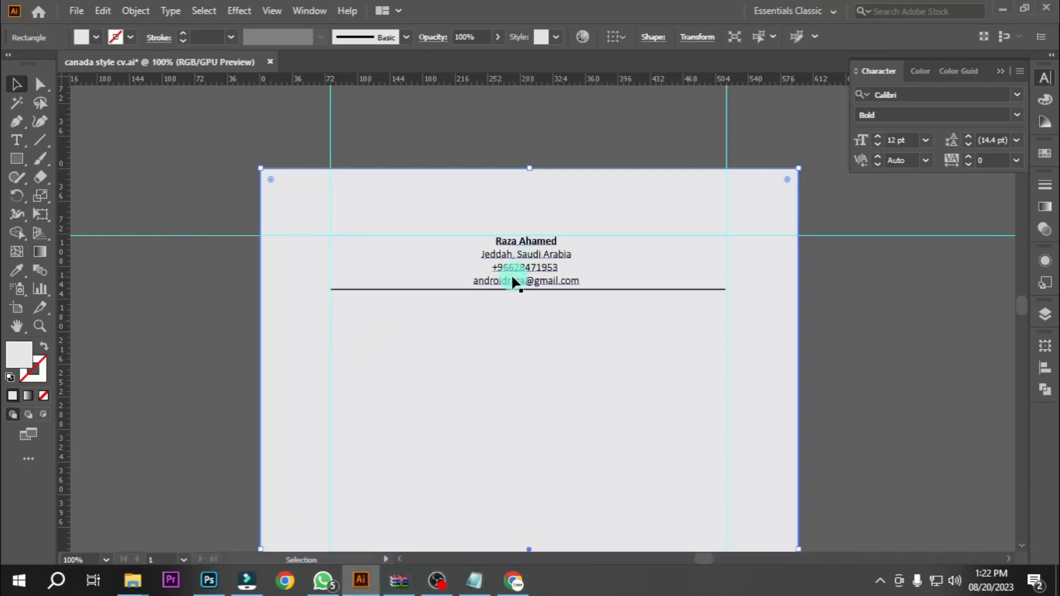
left_click_drag(522, 268, 380, 330)
double_click(380, 330)
key("ctrl+a")
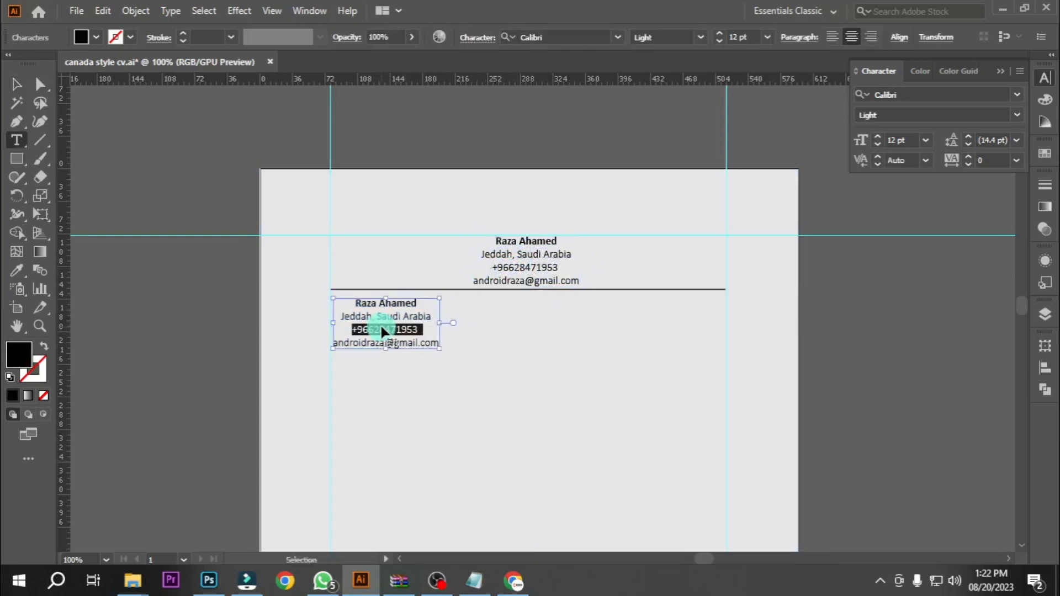
type("SUMMARY")
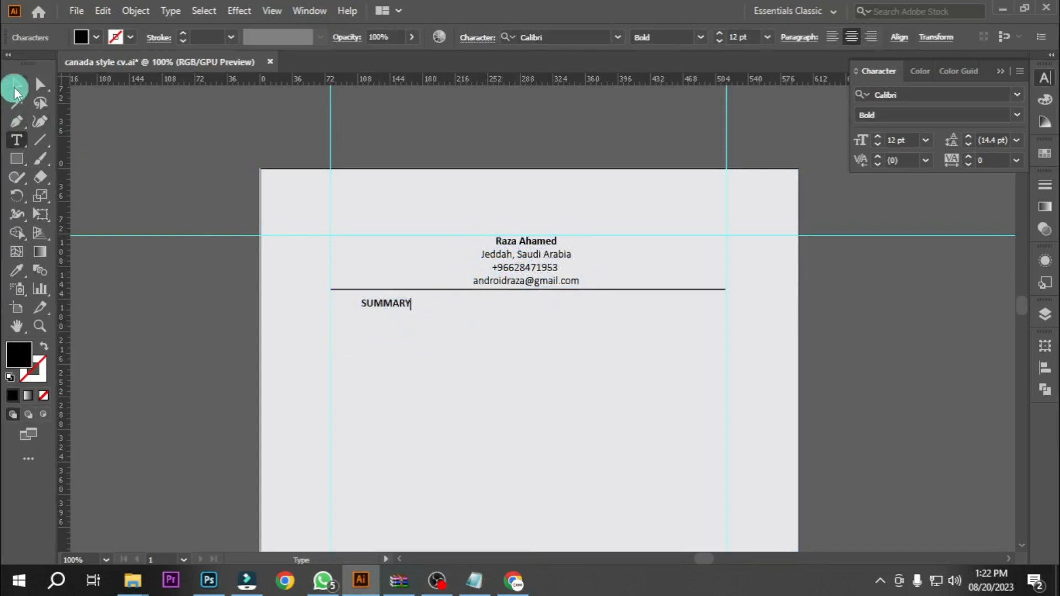
left_click(16, 84)
left_click_drag(393, 300, 360, 300)
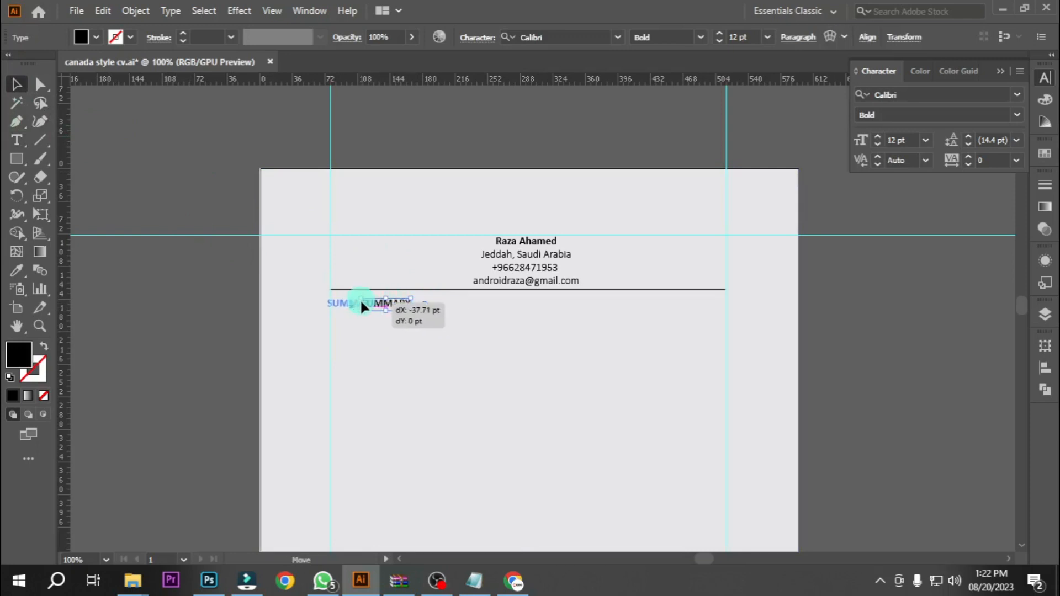
- Copy the summary paragraph from the Notepad file and place it in Illustrator as a text block beneath the SUMMARY heading
left_click(476, 583)
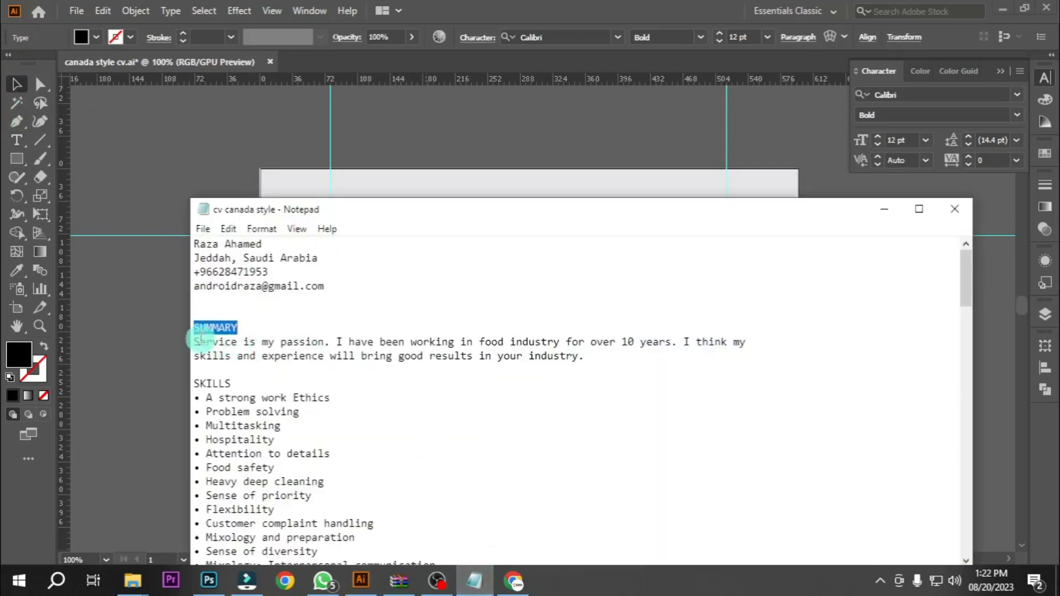
mouse_move(199, 340)
left_mouse_down()
mouse_move(473, 345)
mouse_move(613, 362)
mouse_move(203, 362)
mouse_move(193, 341)
left_mouse_up()
key("ctrl+c")
left_click(360, 580)
left_click(345, 314)
left_click(525, 266)
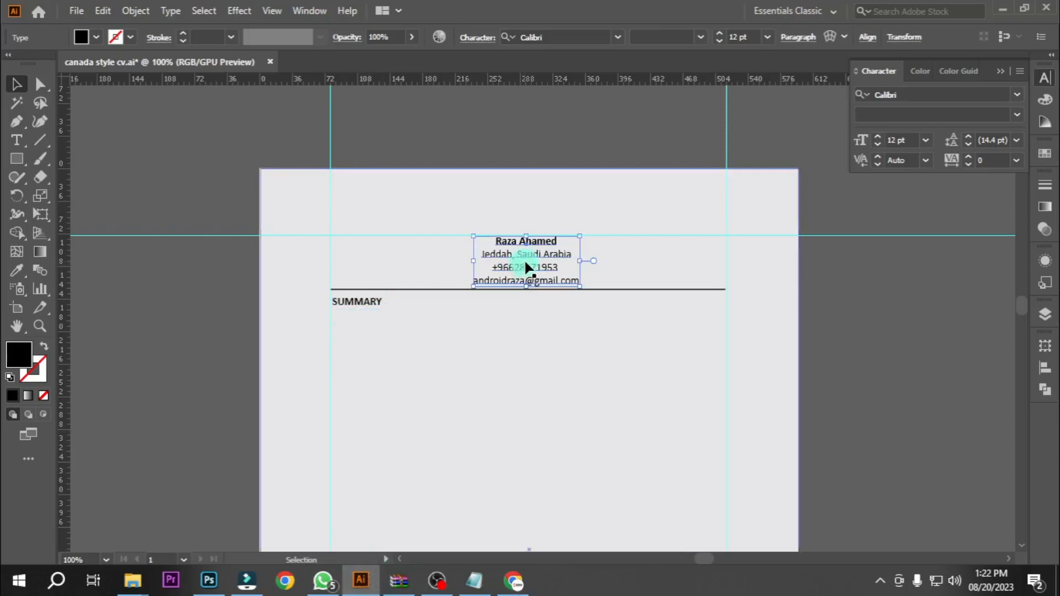
key("ctrl+v")
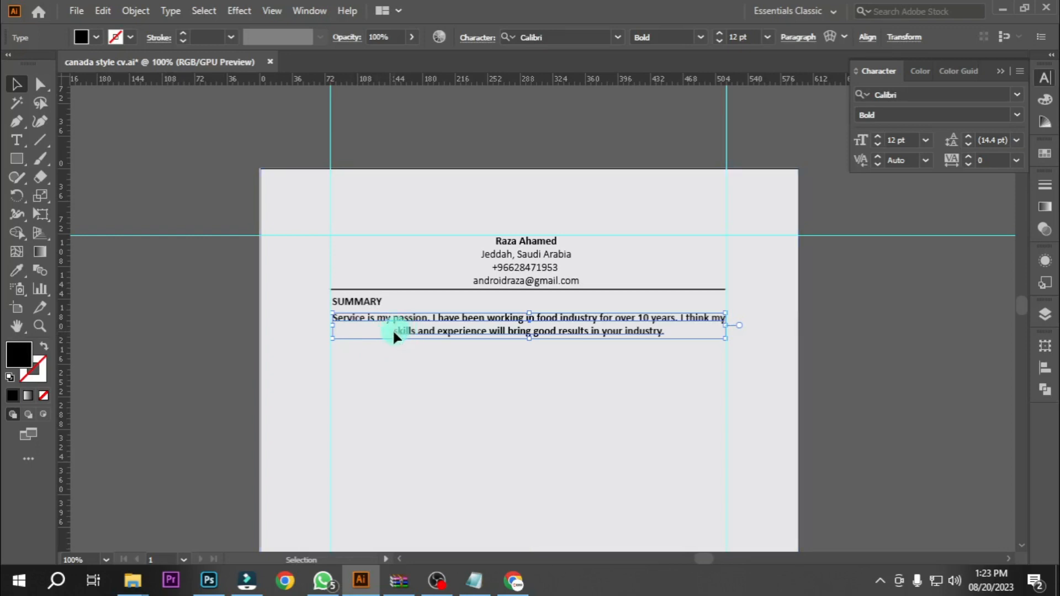
double_click(393, 331)
key("BackSpace")
key("ctrl+z")
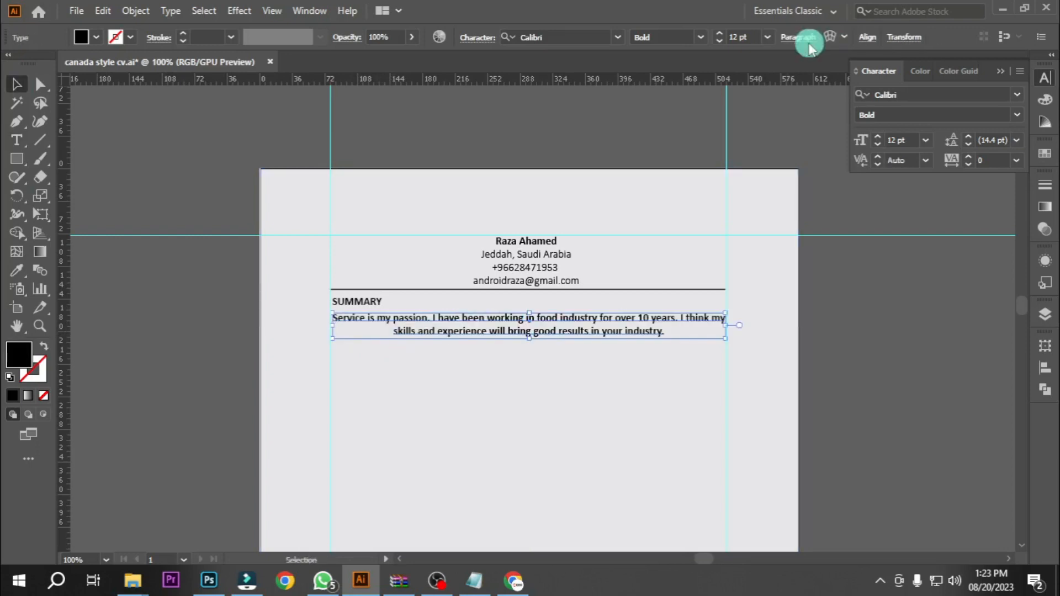
- Left-align the summary paragraph and move it back to the left margin guide beneath the SUMMARY heading
left_click(804, 37)
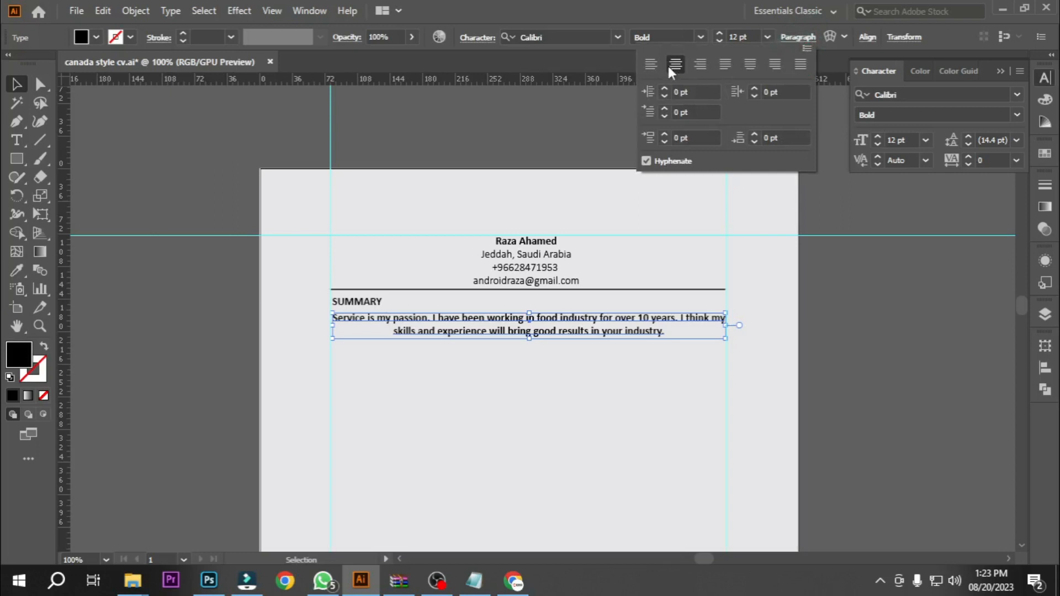
left_click(650, 65)
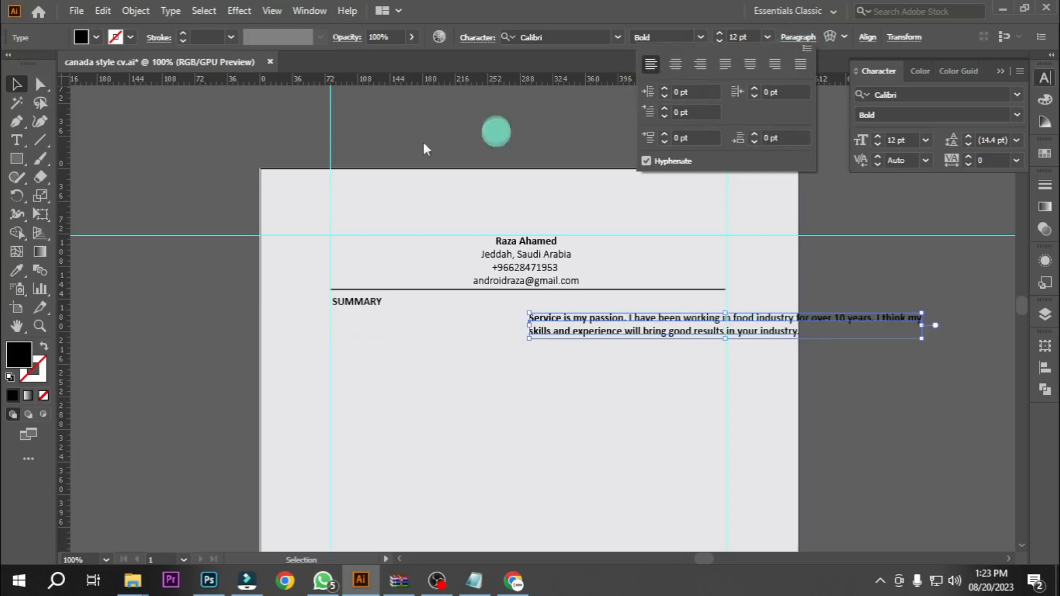
left_click(627, 308)
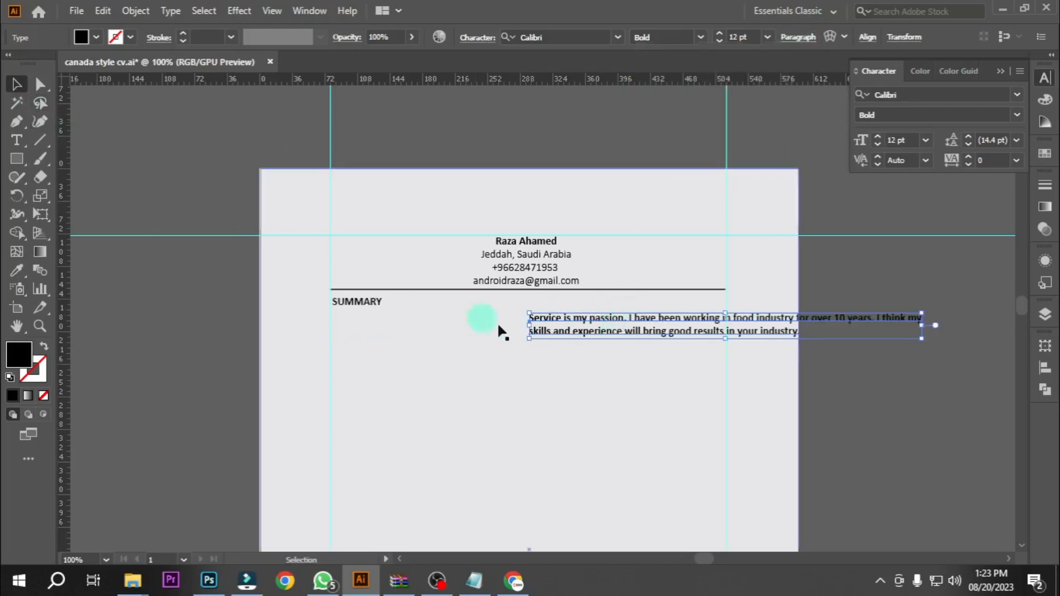
left_click_drag(588, 324, 396, 315)
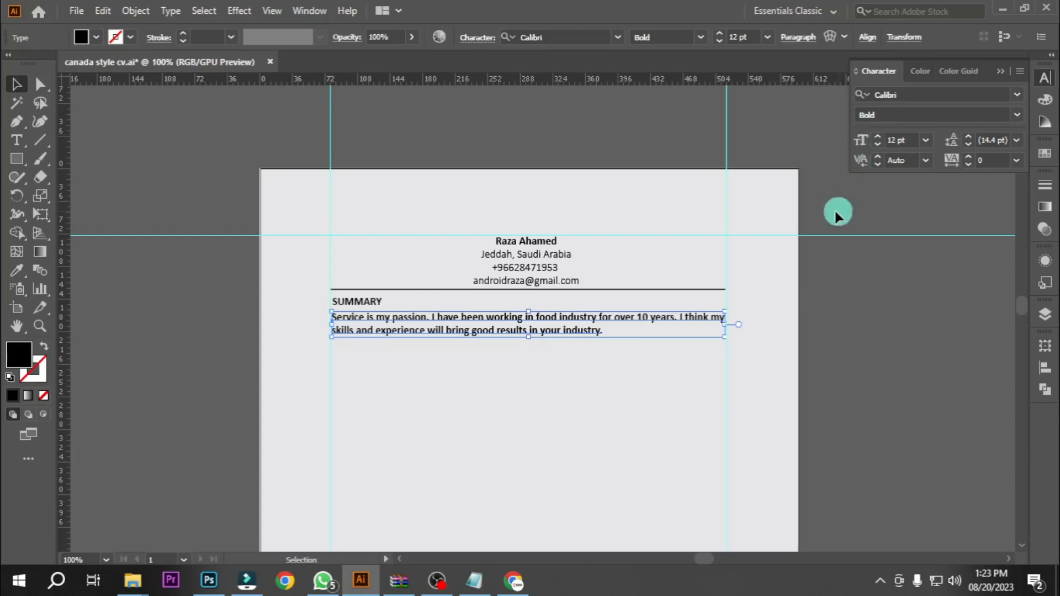
- Change the font style of the summary paragraph to Light
left_click(1017, 114)
left_click(928, 133)
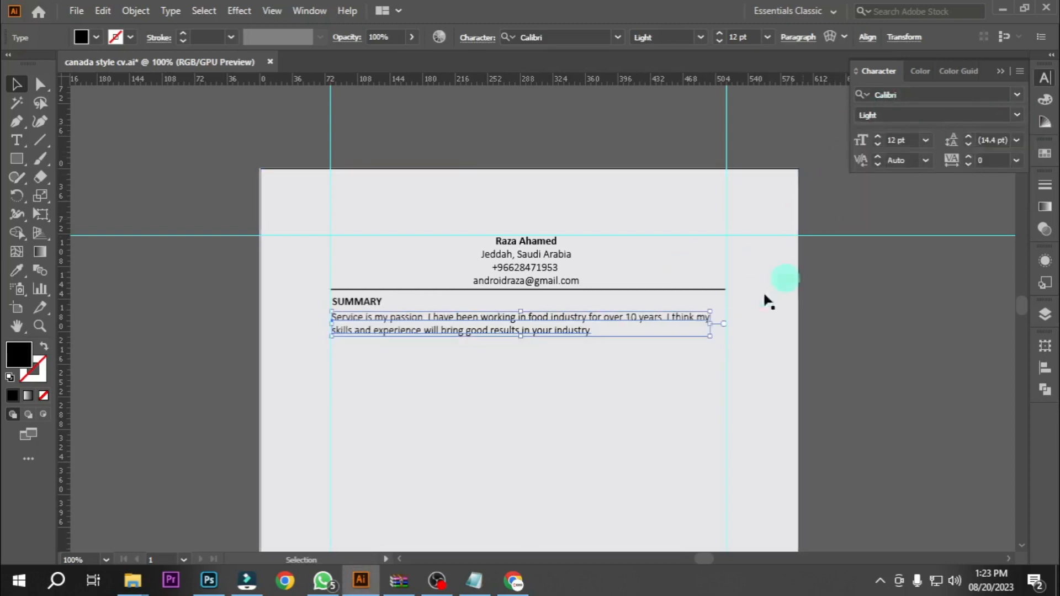
left_click(672, 387)
left_click_drag(664, 371, 664, 301)
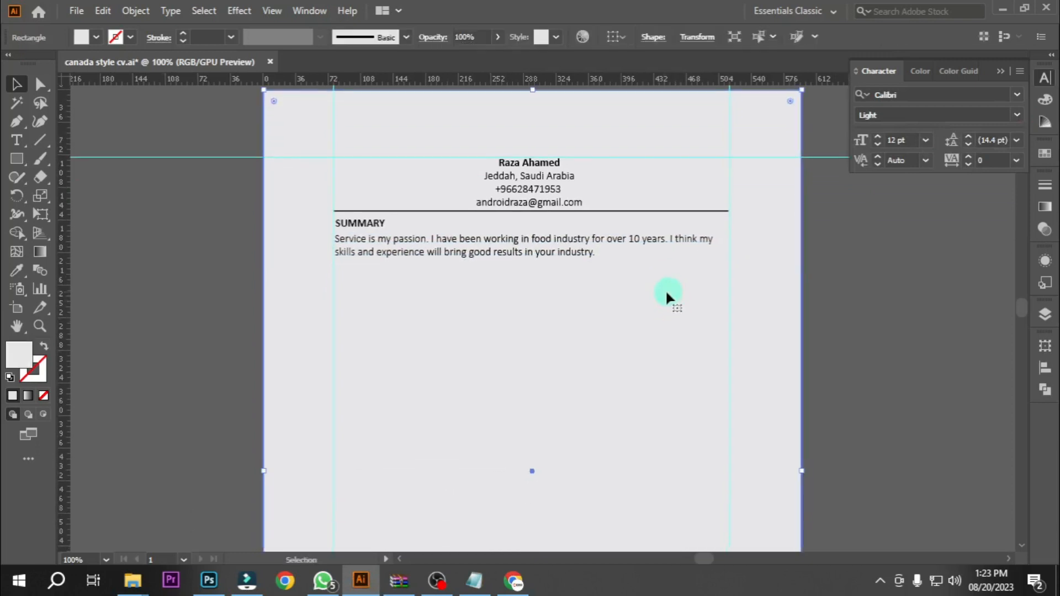
- Duplicate the horizontal line just below the summary paragraph as the next section divider
left_click(585, 211)
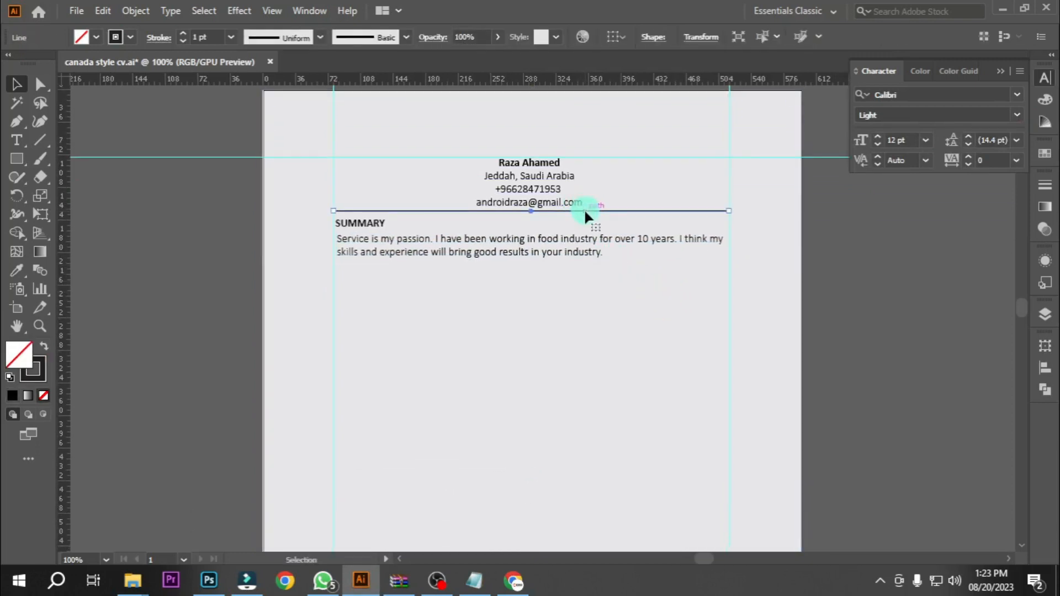
left_click_drag(587, 213, 587, 264, "alt")
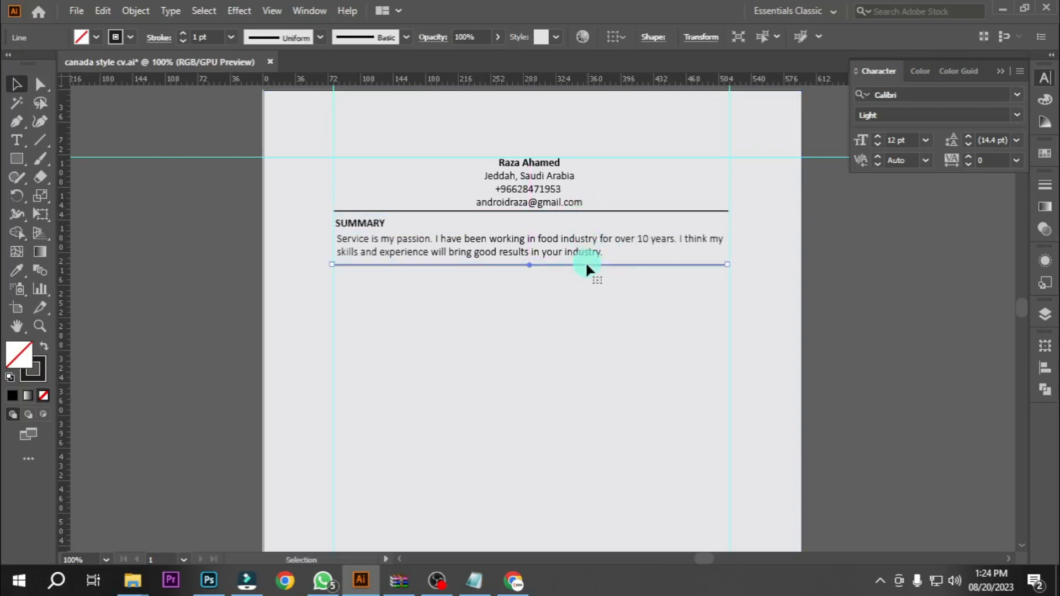
left_click(861, 290)
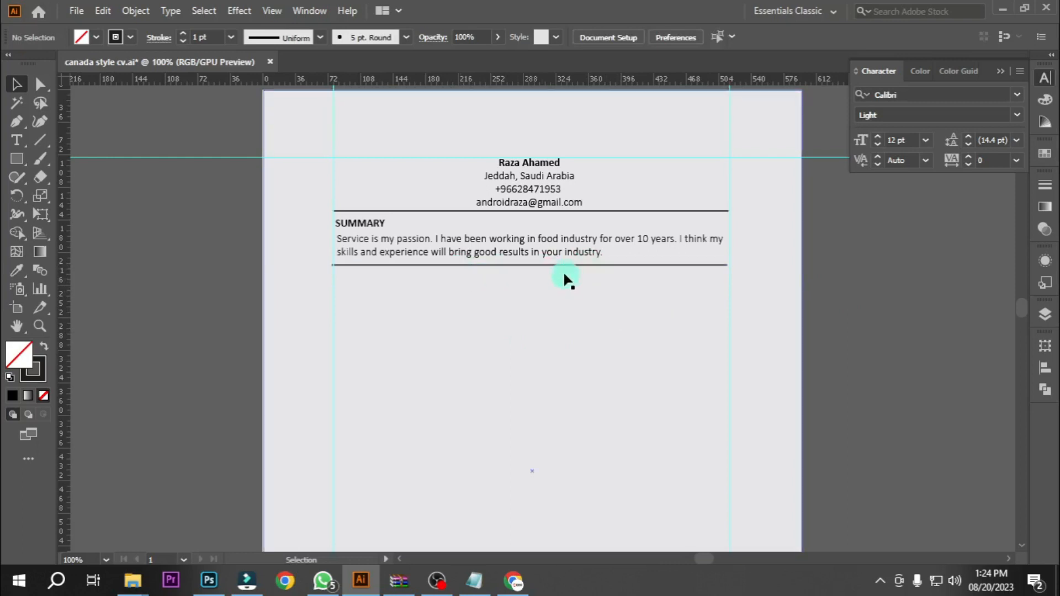
- Copy the SKILLS heading from Notepad and add it below the second line, using a duplicate of the SUMMARY heading with its text replaced
left_click(473, 581)
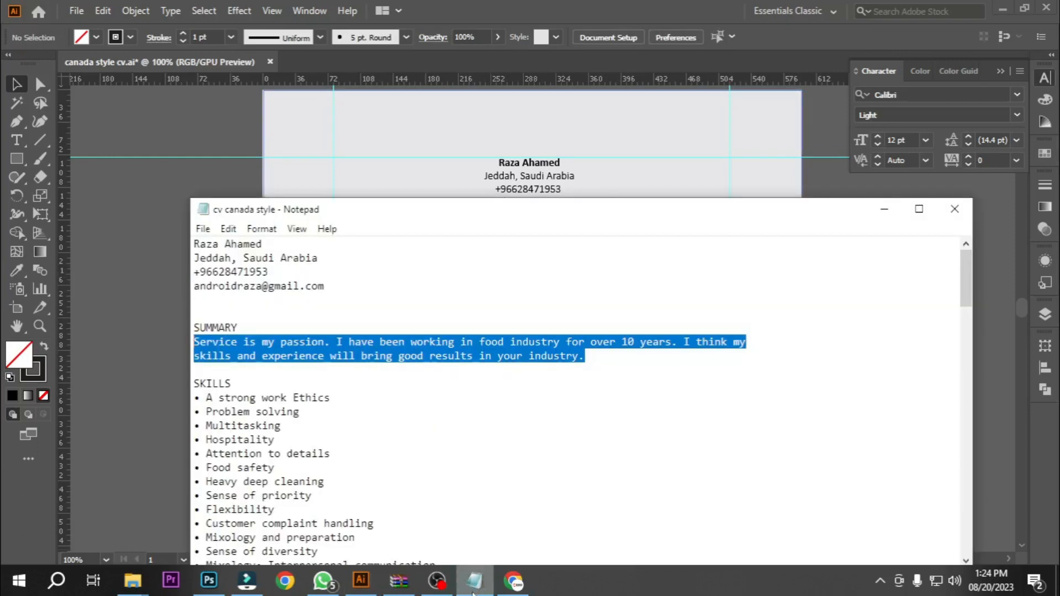
left_click_drag(231, 384, 138, 379)
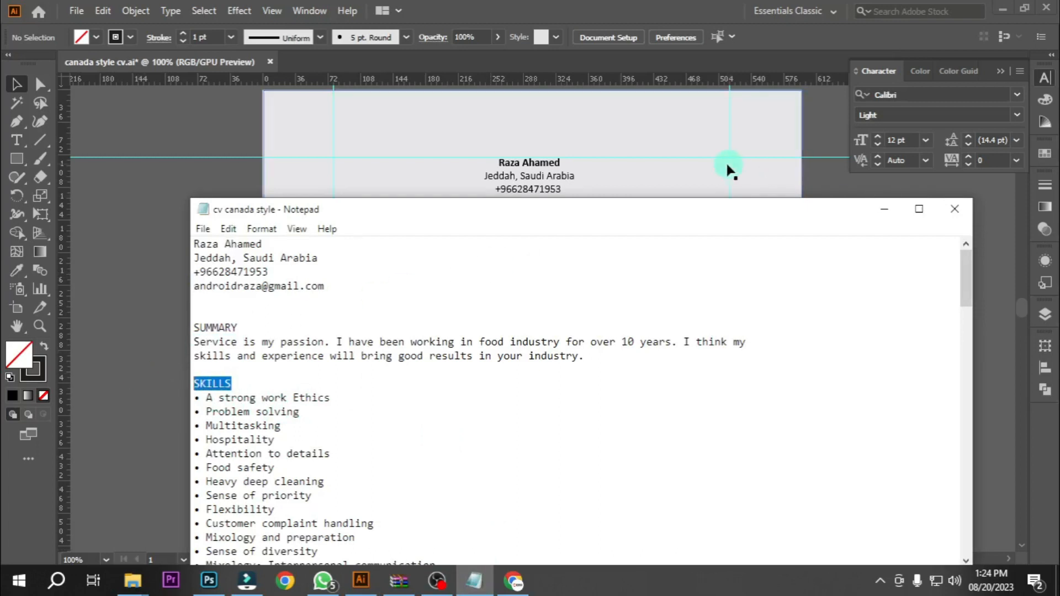
left_click(416, 220)
left_click(364, 224)
left_click_drag(361, 226, 358, 280)
double_click(363, 275)
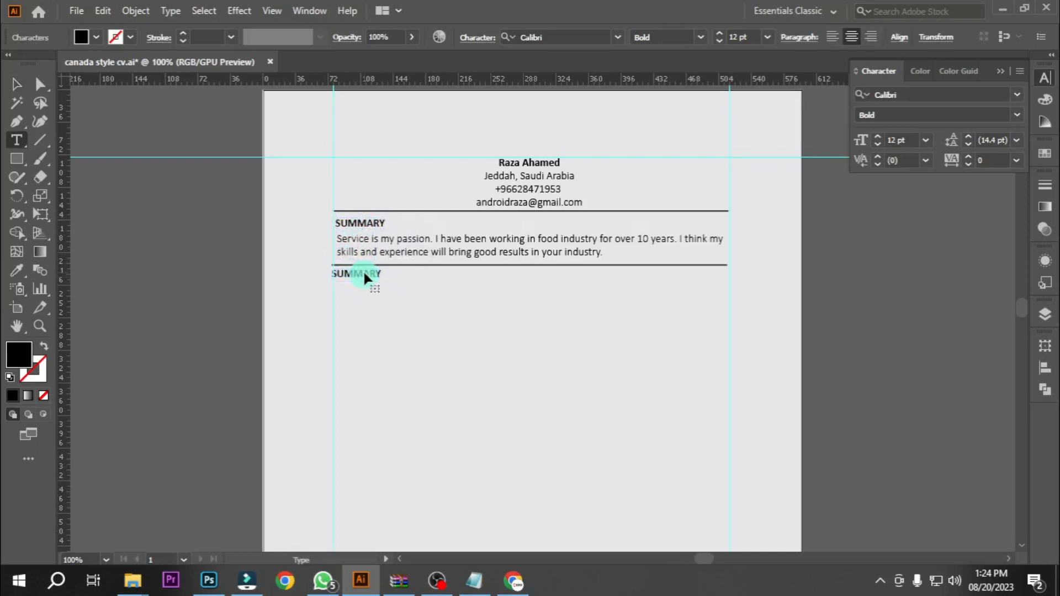
type("SKILLS")
key("Escape")
left_click(24, 88)
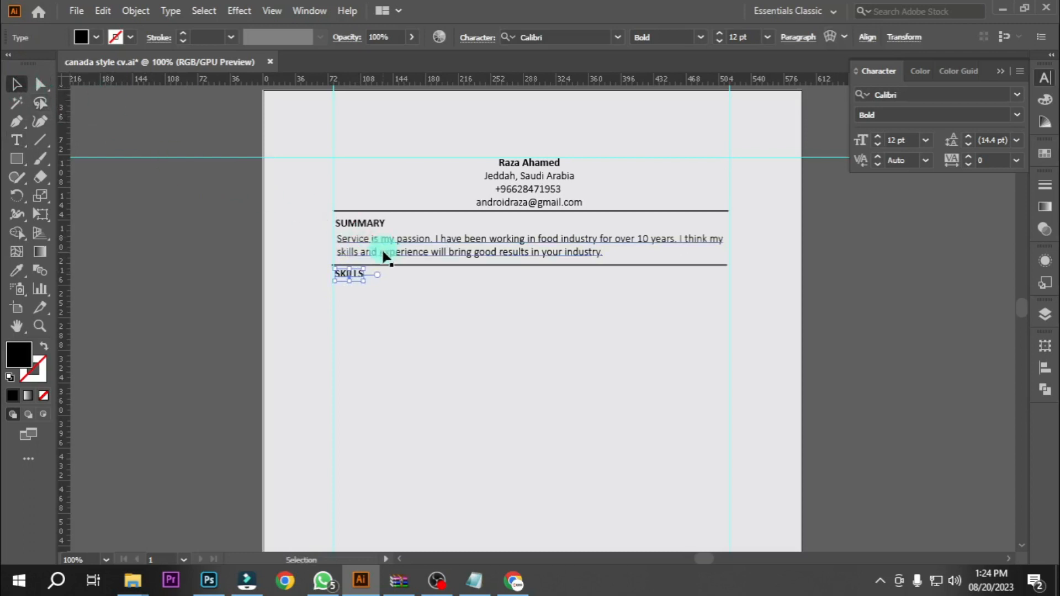
left_click(379, 278)
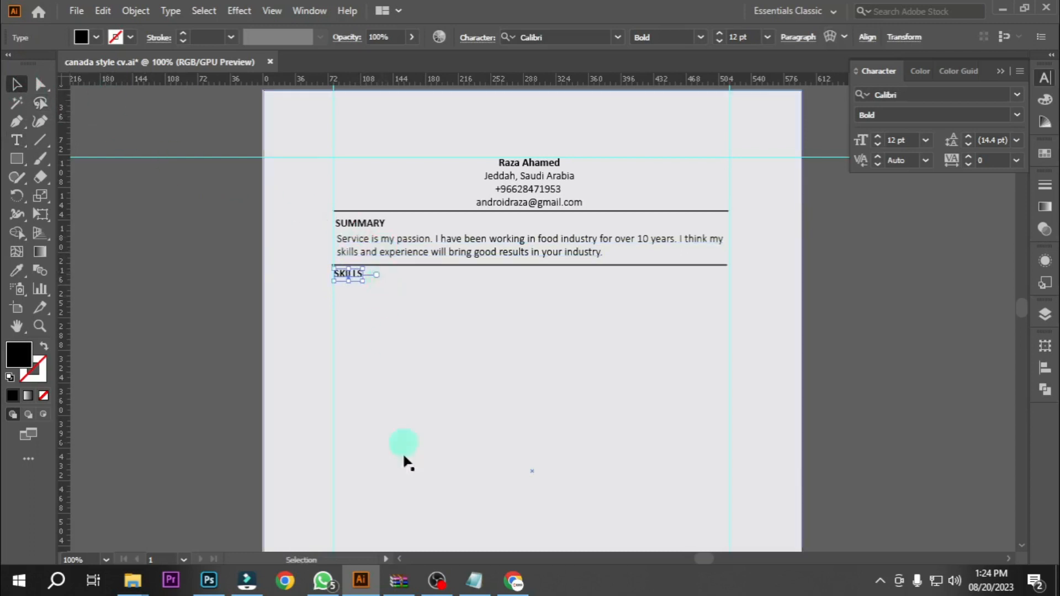
- Check the reference resume PDF and copy the skills list in Notepad, from A strong work Ethics to HACCP
left_click(512, 581)
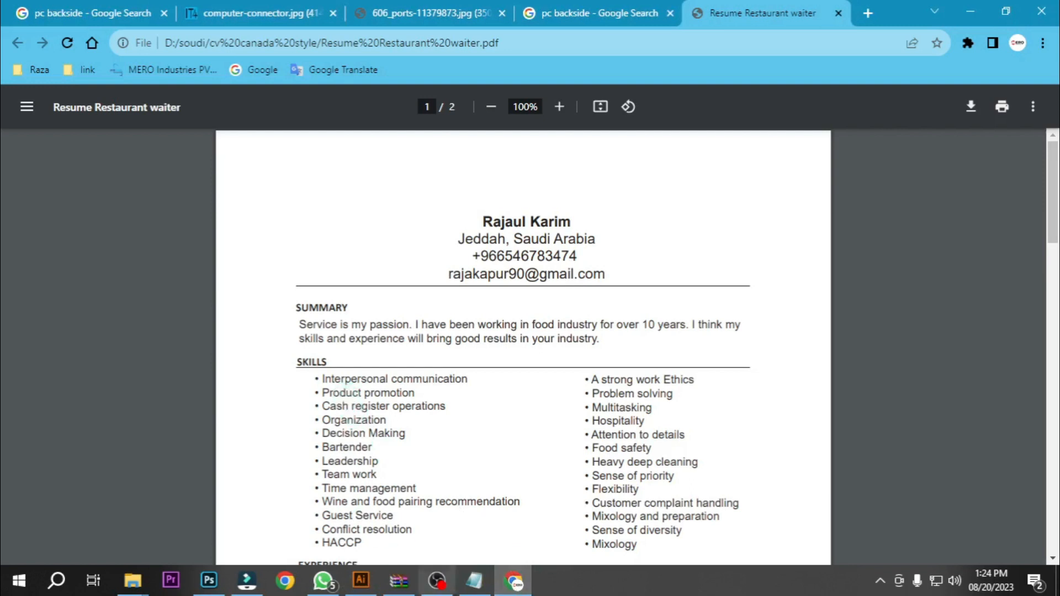
left_click(473, 586)
scroll(276, 401, "down", 2)
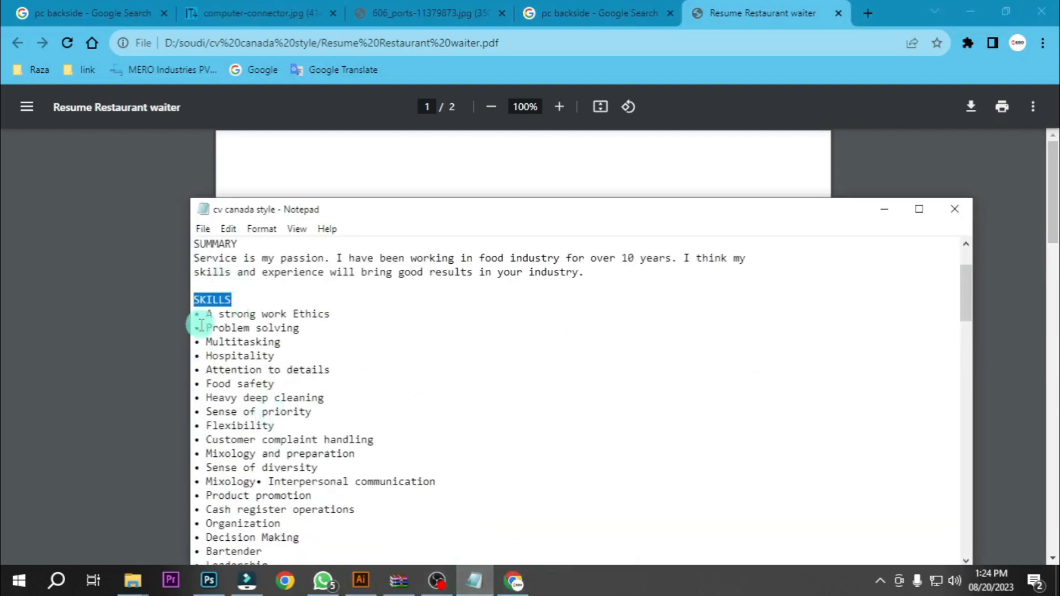
scroll(210, 279, "down", 1)
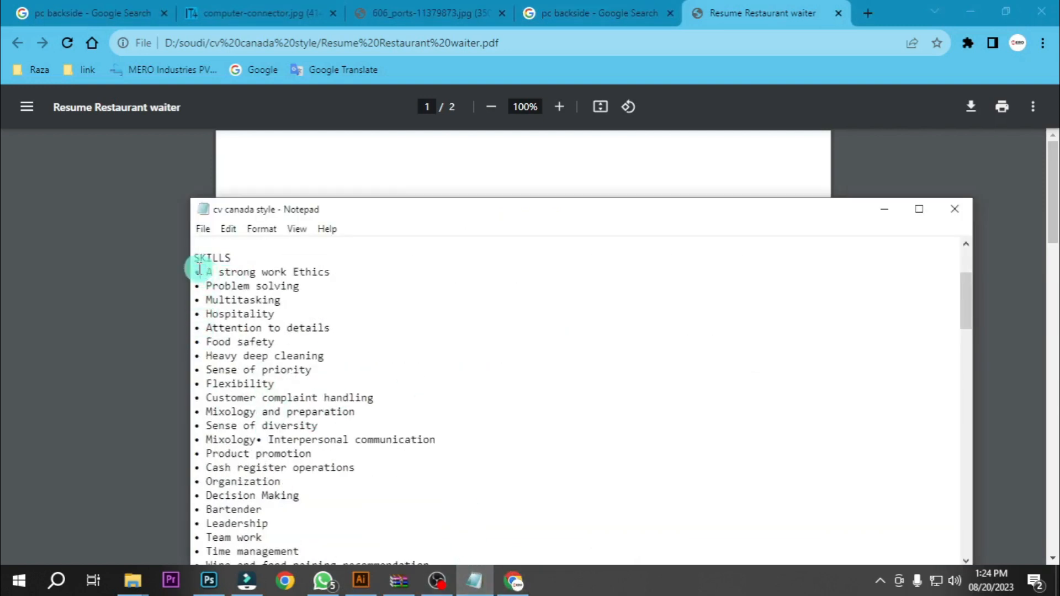
left_click_drag(195, 269, 331, 356)
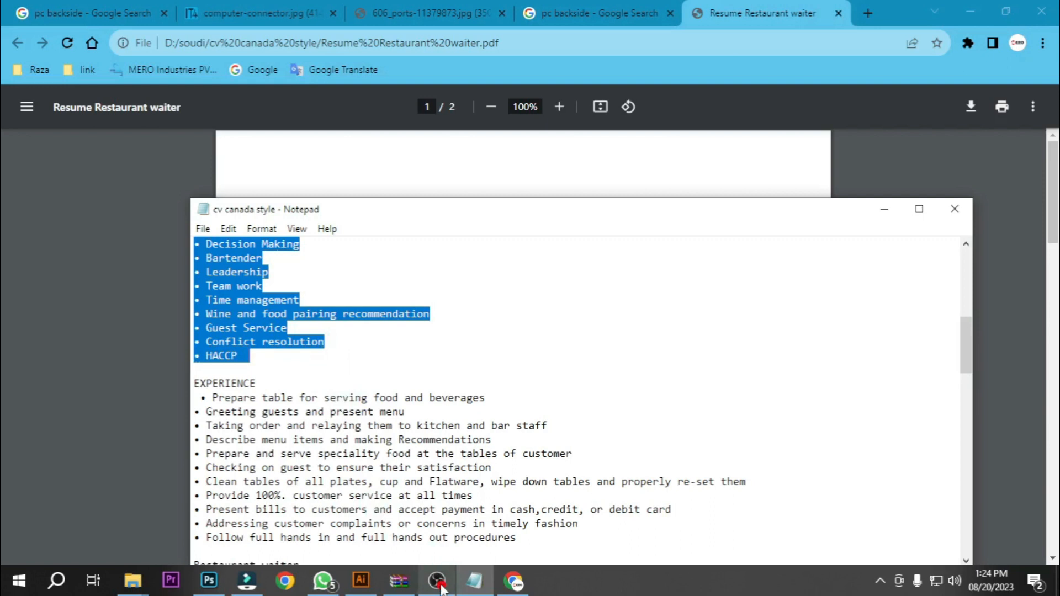
- Duplicate the summary paragraph beneath the SKILLS heading in Illustrator and replace its text with the copied skills list
left_click(361, 581)
left_click(409, 240)
left_click_drag(409, 240, 405, 290)
double_click(405, 286)
key("ctrl+a")
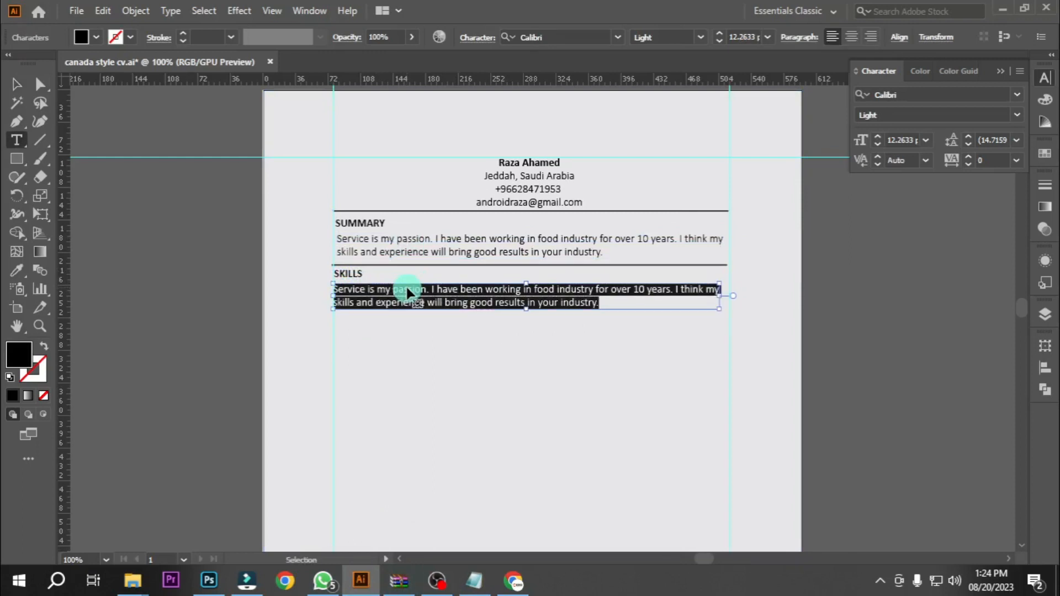
key("ctrl+v")
scroll(406, 343, "down", 3)
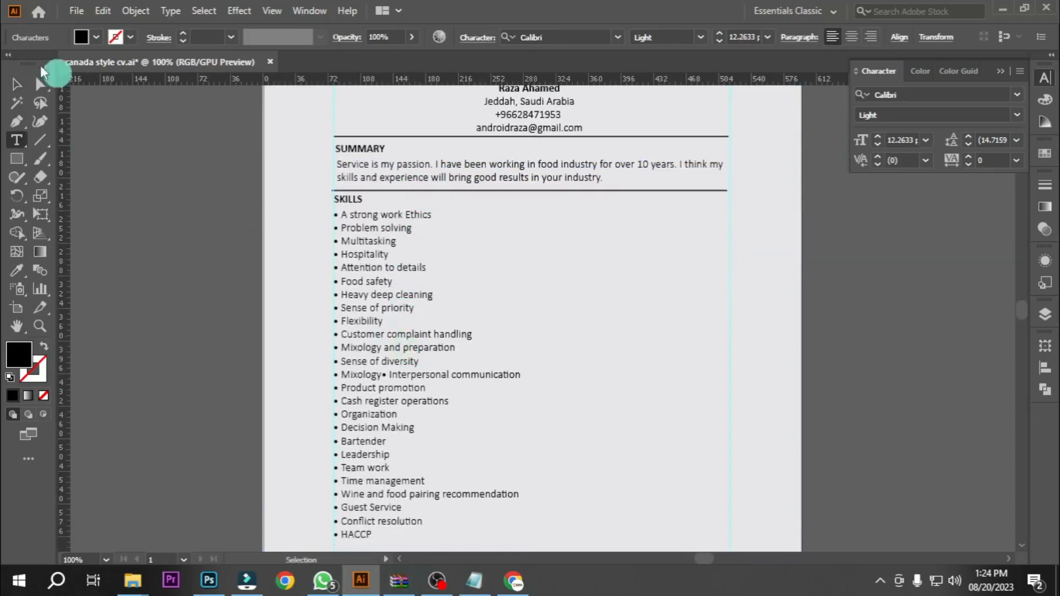
- Put Interpersonal communication on its own line in the skills list, and cut everything from there to HACCP
double_click(388, 375)
key("Return")
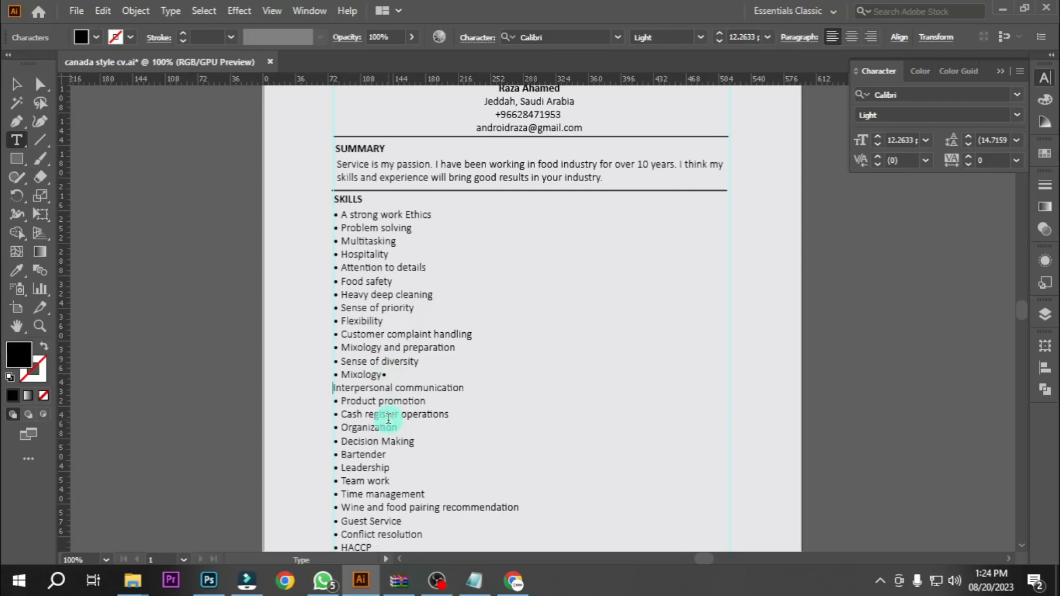
scroll(388, 417, "down", 3)
key("Return")
left_click_drag(333, 326, 479, 508)
key("ctrl+x")
- Duplicate the skills list as a second column alongside it and replace its text with the cut items, Interpersonal communication to HACCP
left_click_drag(365, 187, 570, 184)
triple_click(571, 187)
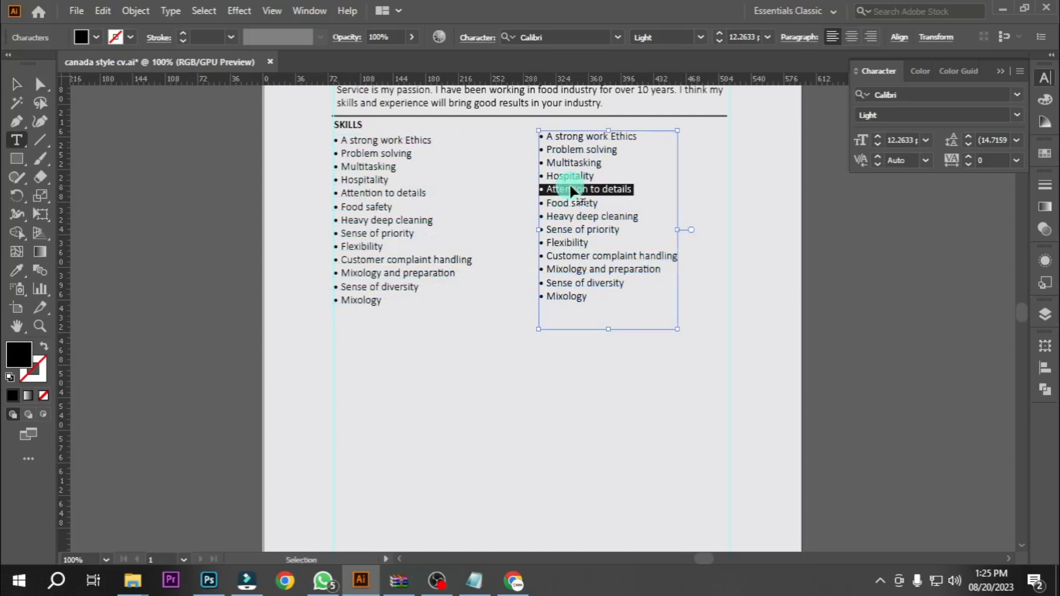
key("ctrl+a")
key("ctrl+v")
key("Escape")
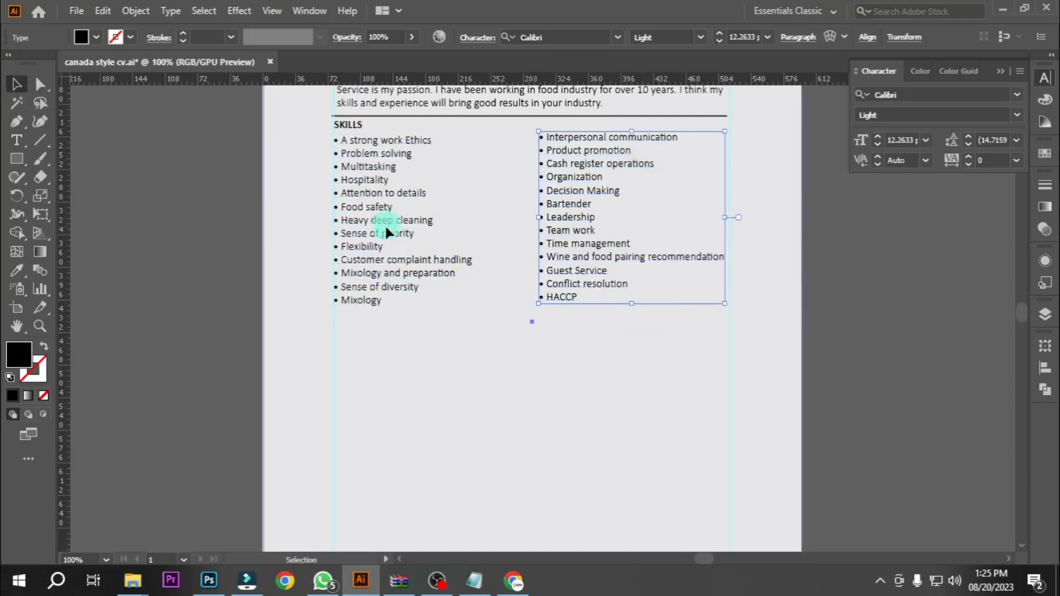
- Indent the first skills column from the margin guide and level it with the second column
left_click_drag(385, 224, 399, 266)
left_click(403, 261)
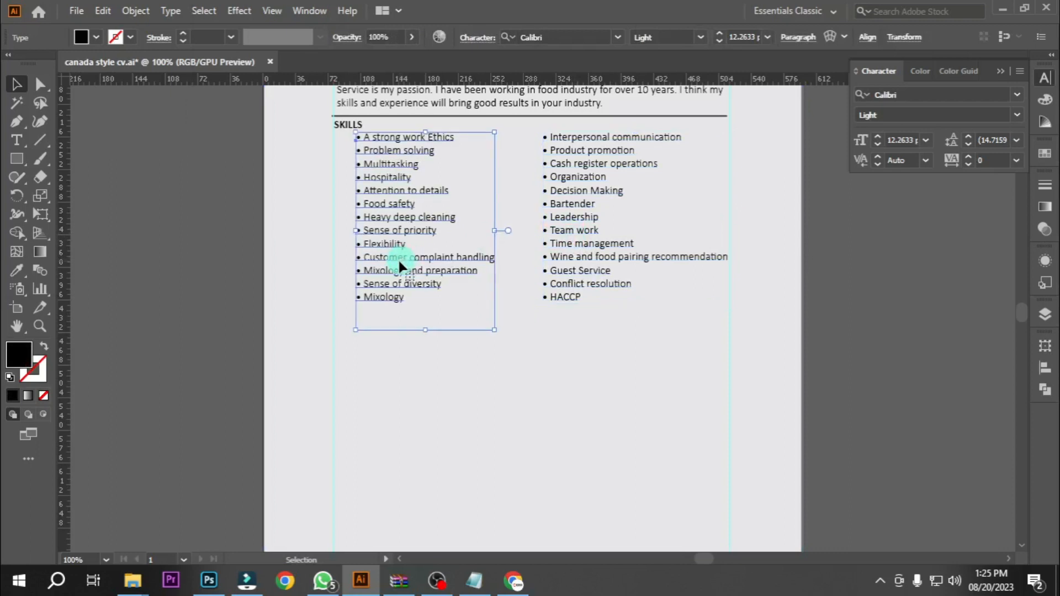
left_click_drag(586, 267, 554, 331)
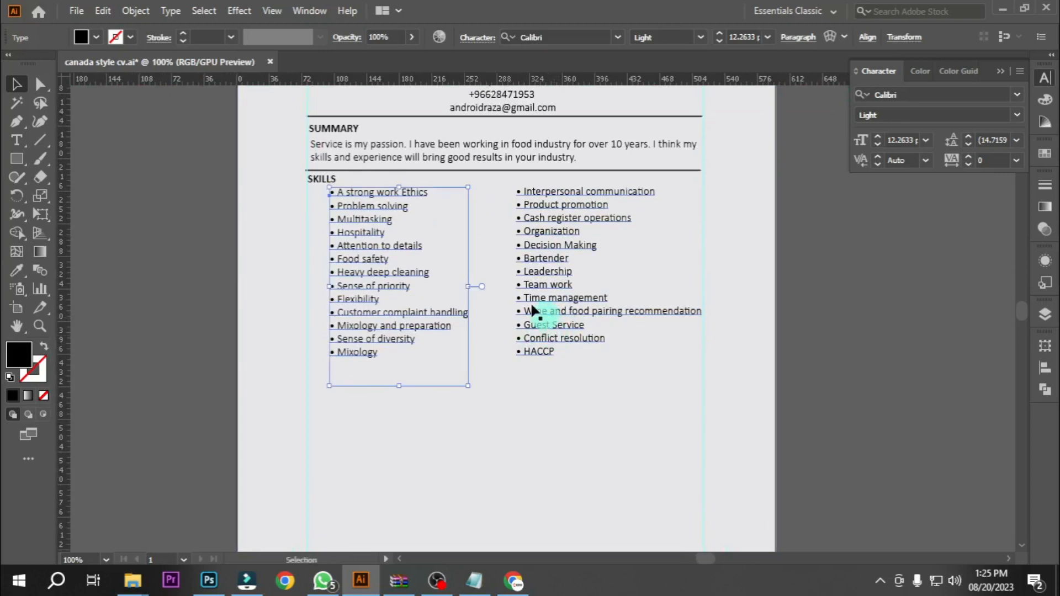
- Duplicate the divider line below the skills columns and move the original line down to just beneath the SKILLS heading
left_click(443, 167)
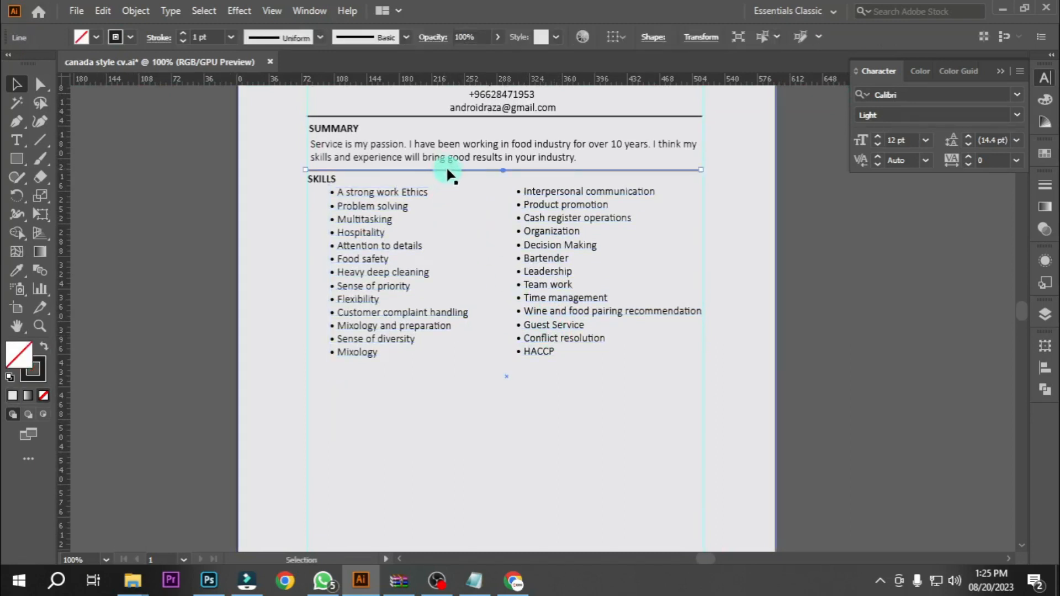
left_click_drag(446, 166, 449, 363)
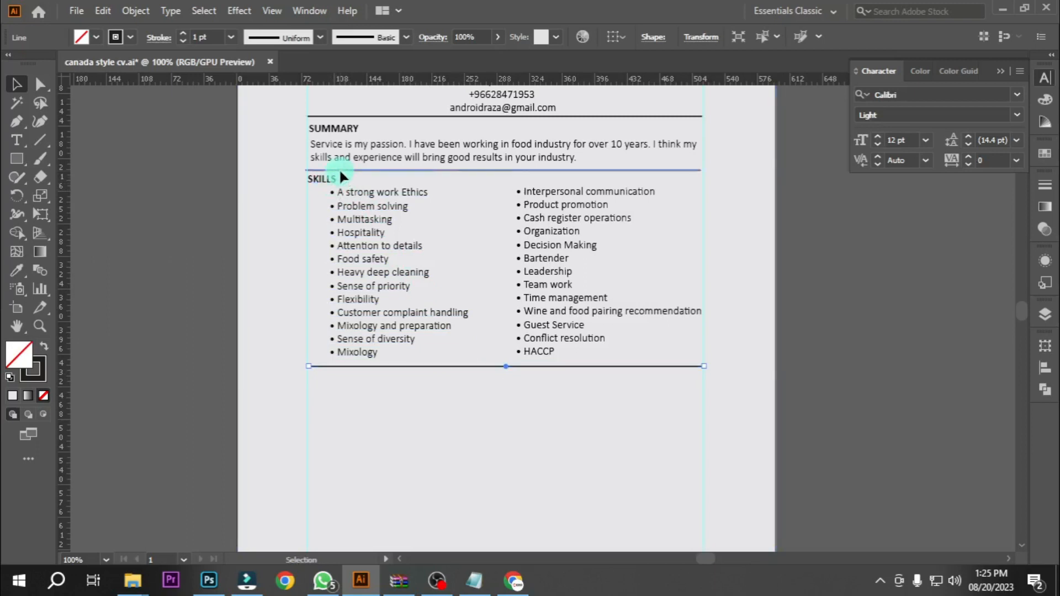
key("Down")
key("Down")
key("Down")
key("Down")
key("Down")
key("Down")
key("Down")
key("Down")
key("Down")
key("Down")
key("Down")
key("Down")
key("Down")
key("Down")
key("Down")
key("Down")
key("Down")
key("Down")
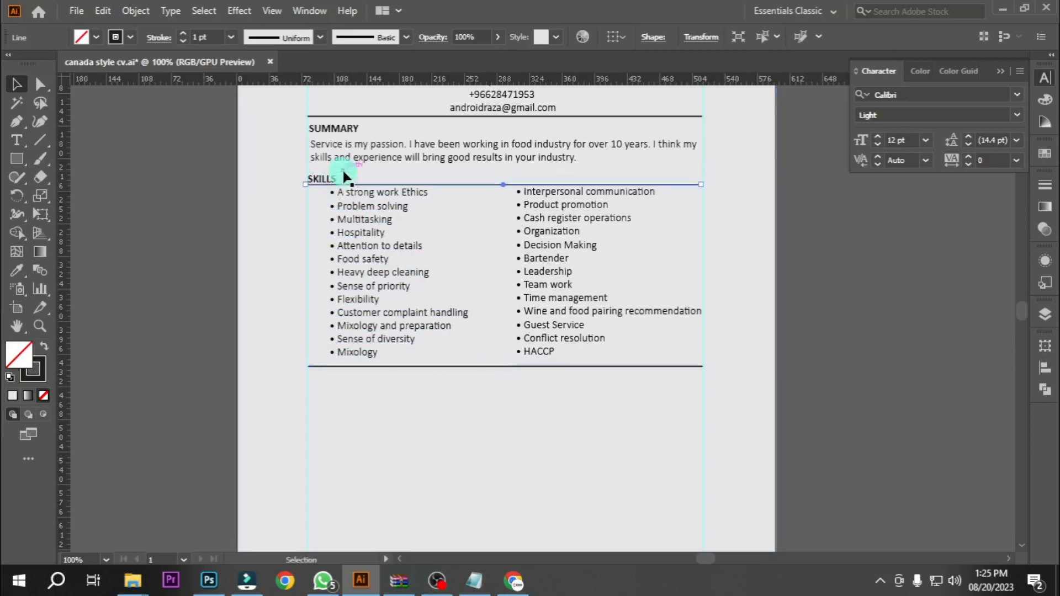
- Nudge the summary paragraph down slightly to add space below the SUMMARY heading
left_click(352, 160)
key("Down")
key("Down")
key("Down")
key("Down")
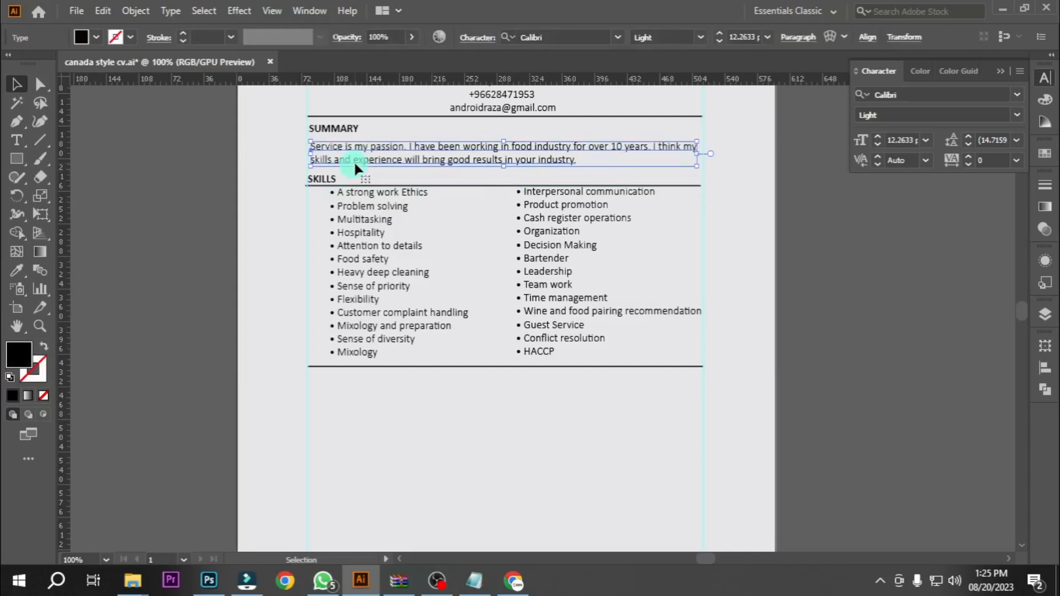
- Nudge both skills columns down slightly from the line under the SKILLS heading
left_click(379, 214)
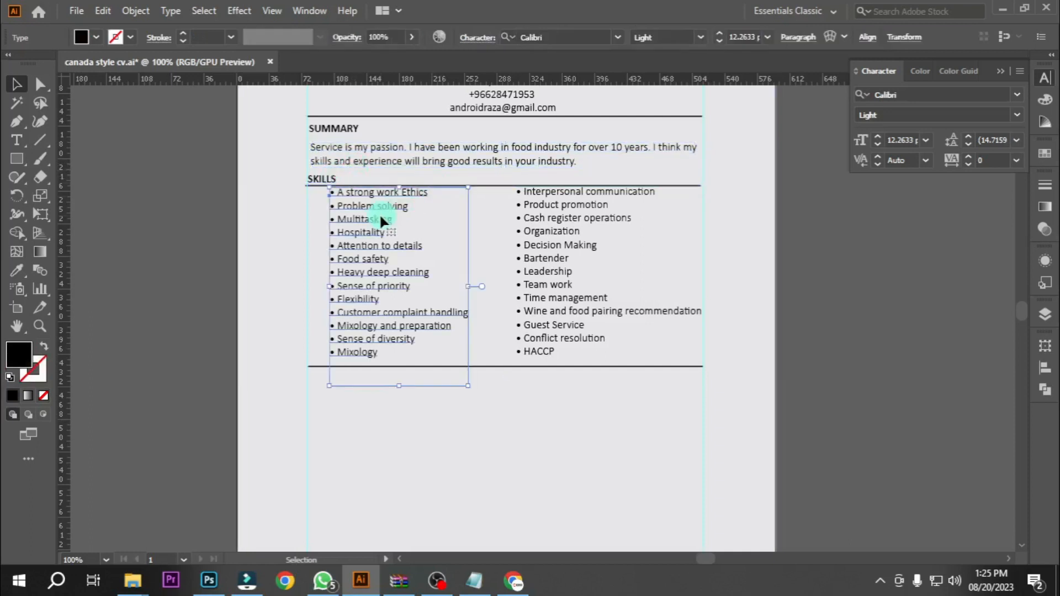
key("Down")
key("Down")
key("Down")
key("Down")
left_click(559, 246)
key("Down")
key("Down")
key("Down")
key("Down")
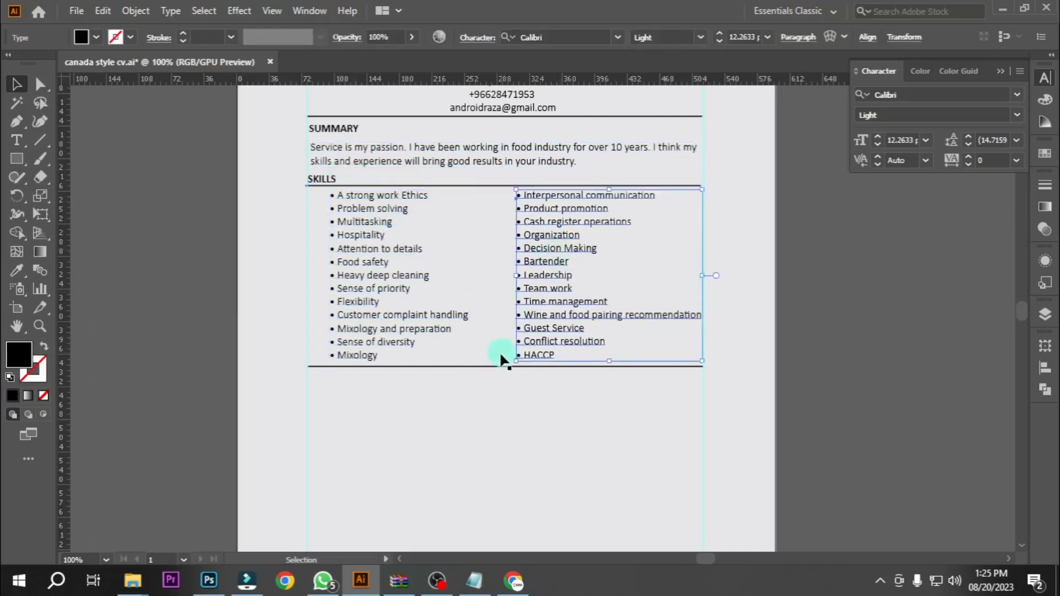
- Check the reference resume PDF and copy the EXPERIENCE heading from the Notepad text
left_click(462, 366)
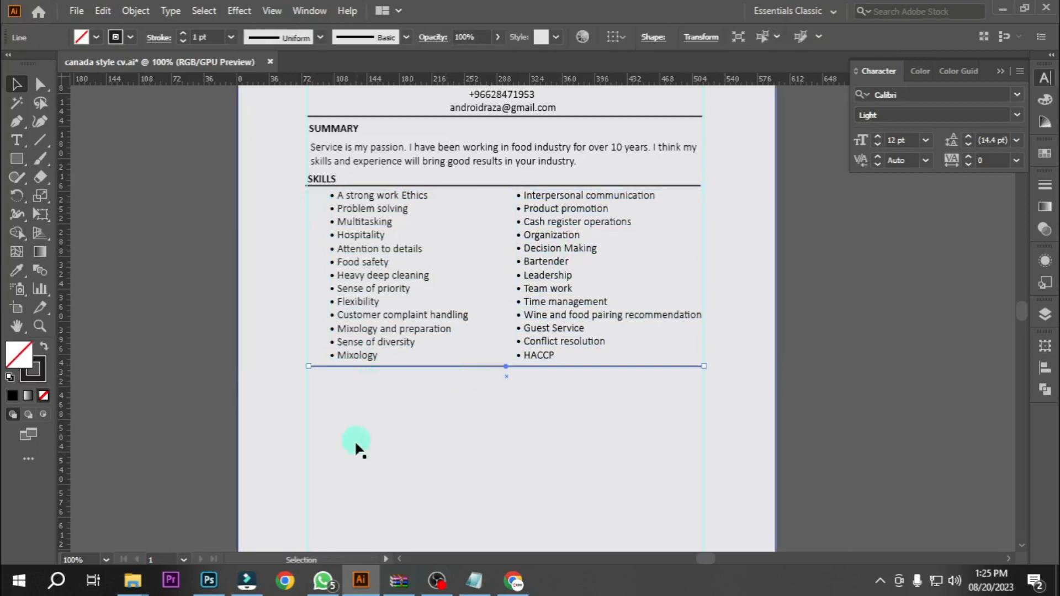
left_click_drag(448, 435, 440, 312)
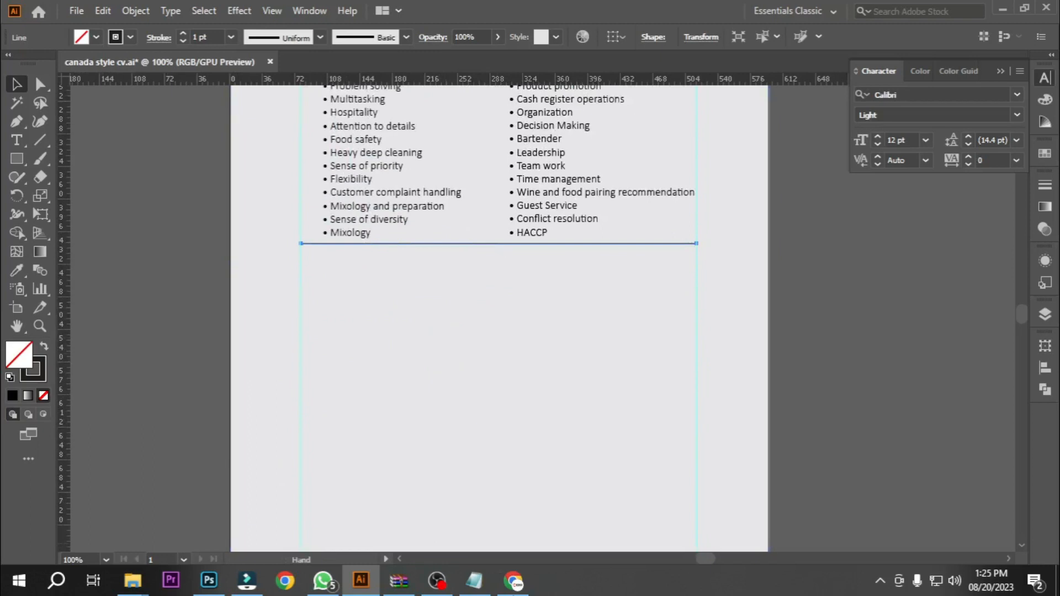
left_click(514, 583)
left_click(429, 401)
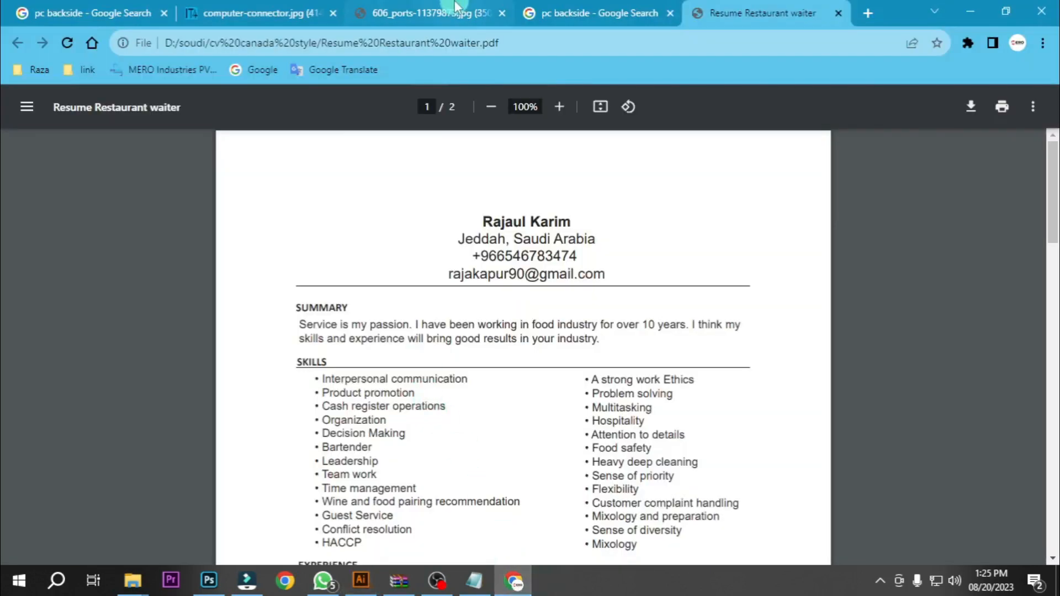
left_click(474, 581)
scroll(421, 382, "up", 2)
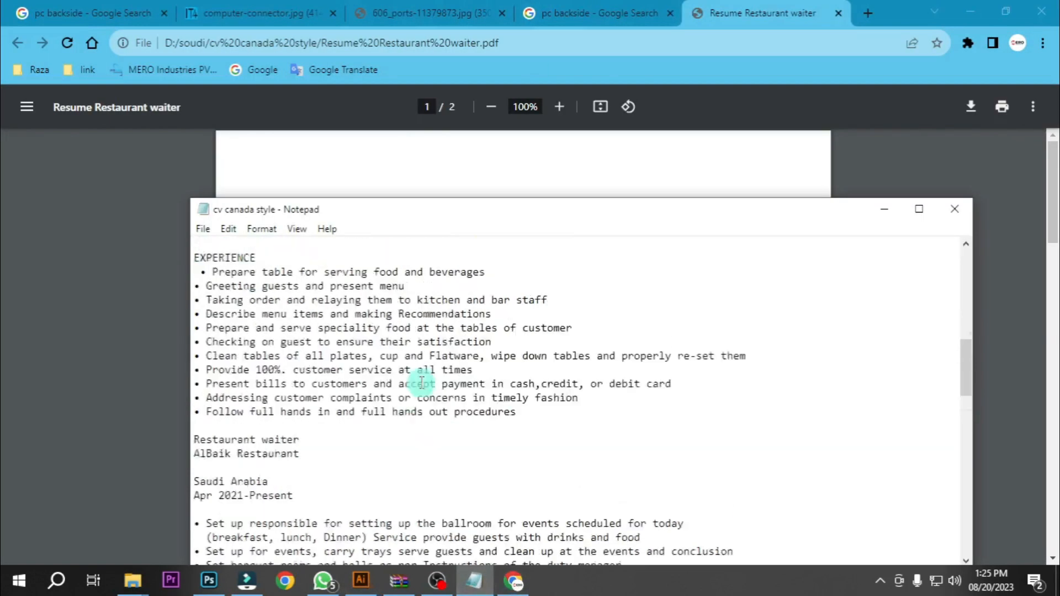
scroll(421, 382, "up", 2)
left_click(243, 341)
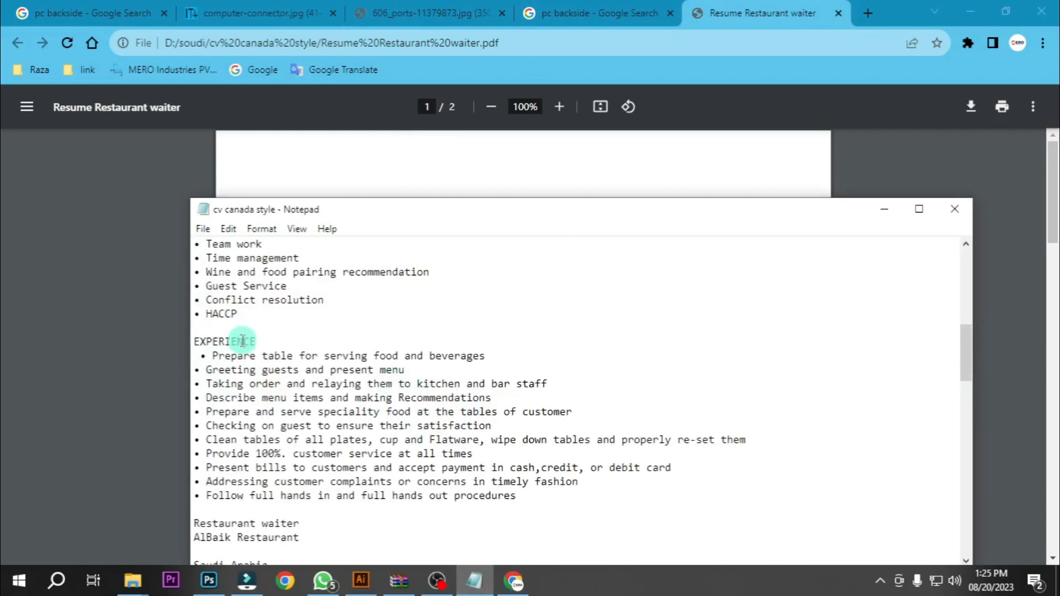
- Duplicate the SKILLS heading below the lowest divider line in Illustrator and replace its text with EXPERIENCE
left_click(361, 581)
key("ctrl+v")
mouse_move(332, 206)
left_mouse_down()
mouse_move(341, 407)
mouse_move(329, 204)
mouse_move(327, 406)
left_mouse_up()
key("t")
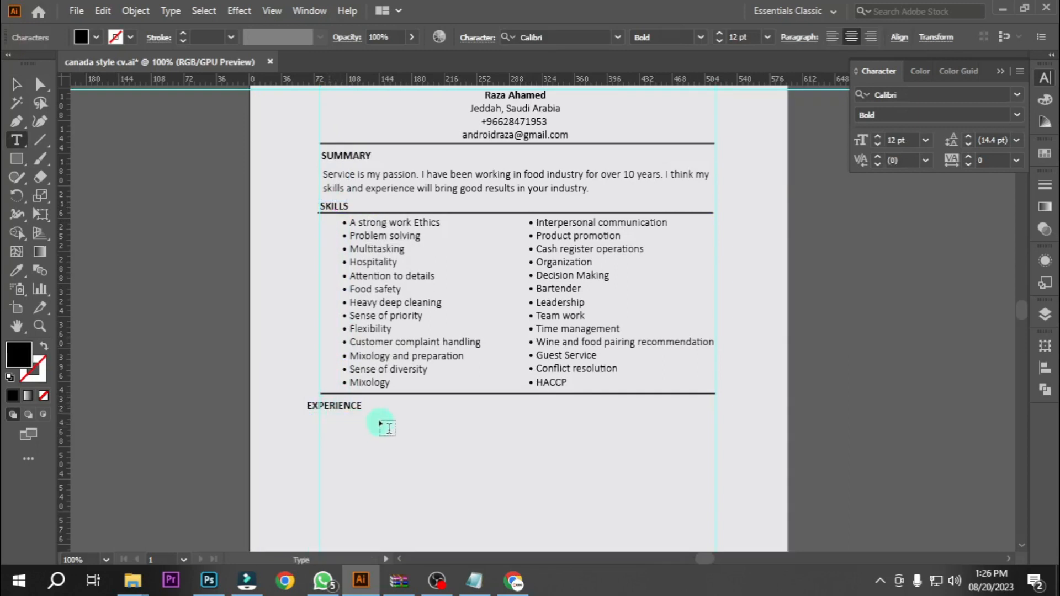
- Align the EXPERIENCE heading with the SKILLS heading at the left margin guide
left_click(17, 85)
left_click(373, 281, "shift")
key("shift+Right")
key("Right")
key("Right")
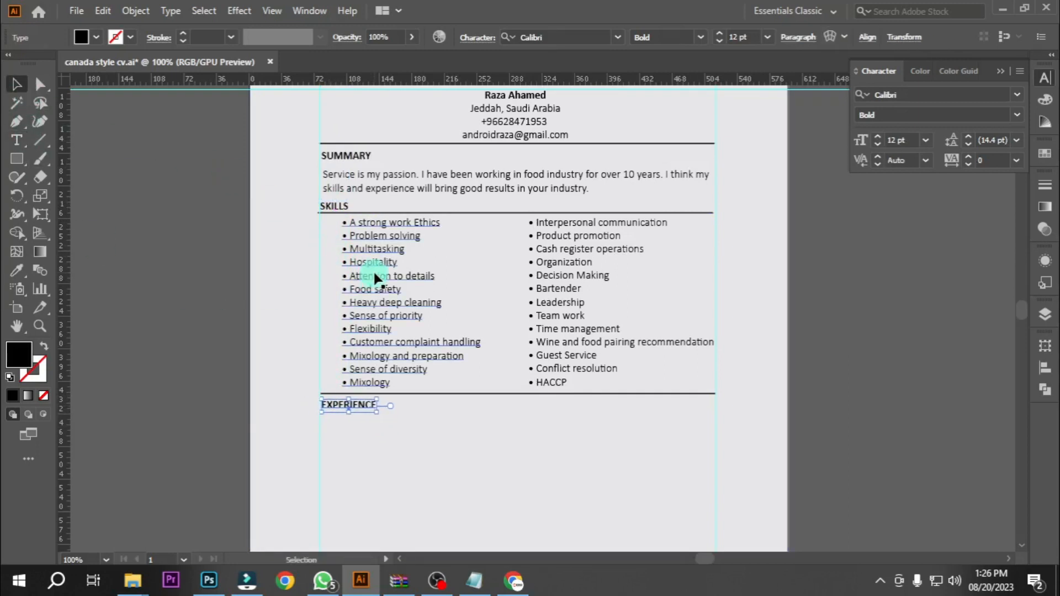
left_click(386, 301, "shift")
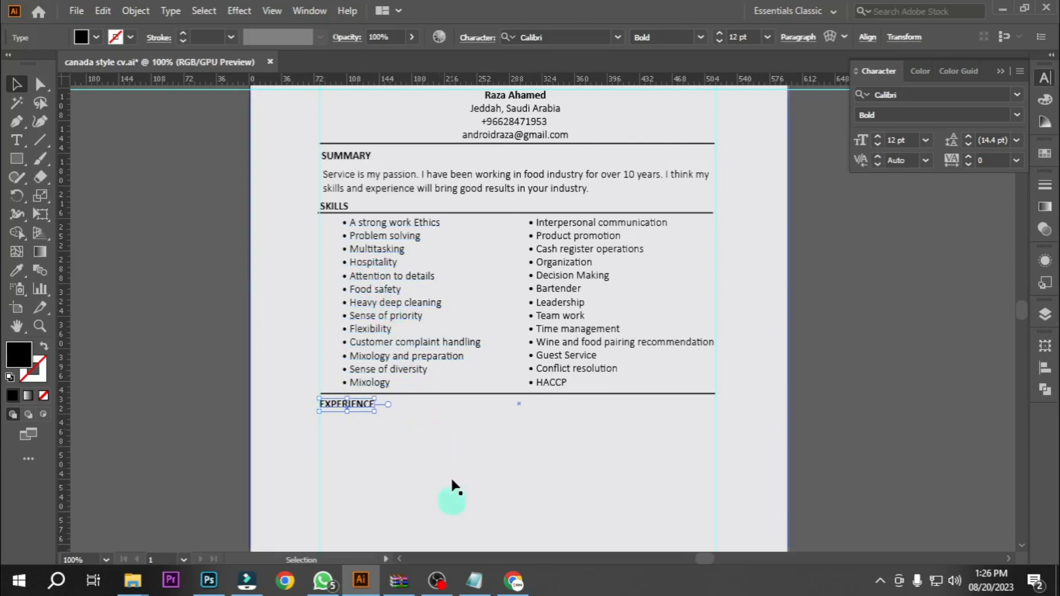
- Copy the experience bullets in Notepad, from Prepare table for serving food and beverages to Follow full hands in and full hands out procedures
left_click(474, 581)
scroll(237, 353, "down", 3)
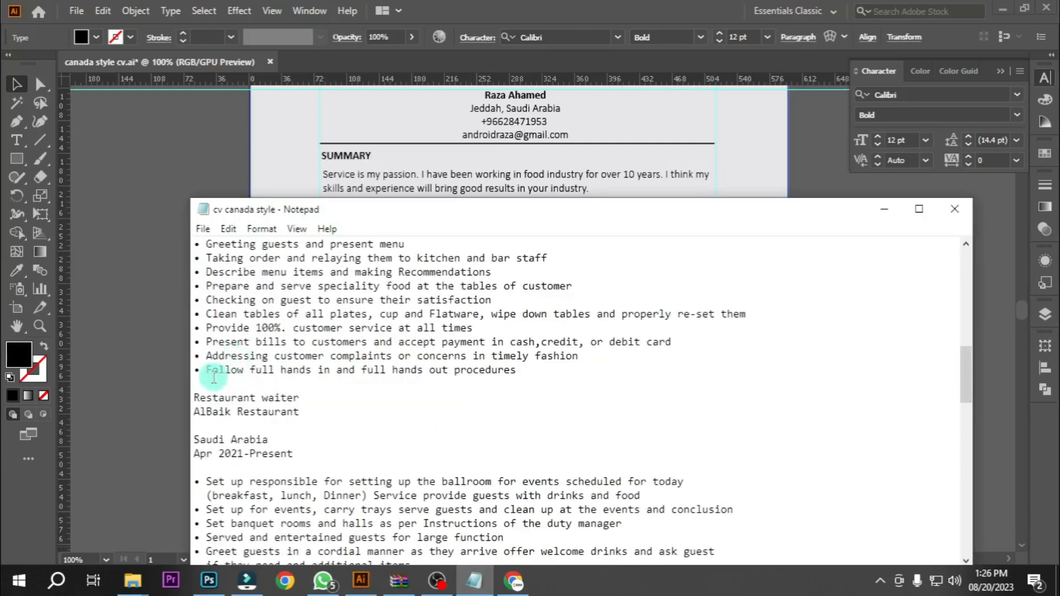
double_click(213, 368)
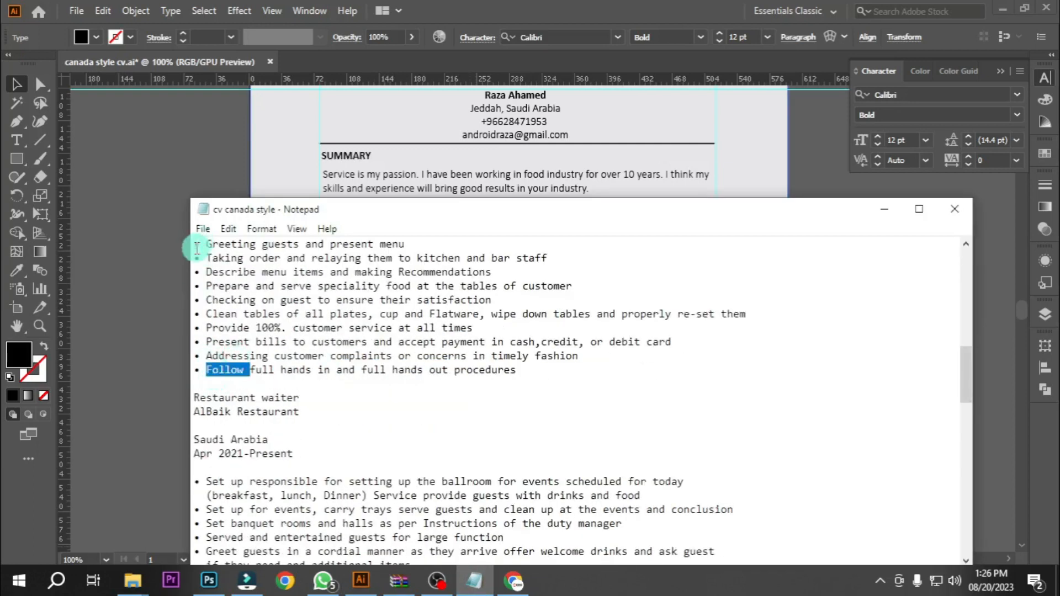
scroll(196, 248, "up", 2)
left_click_drag(202, 312, 592, 456)
key("ctrl+c")
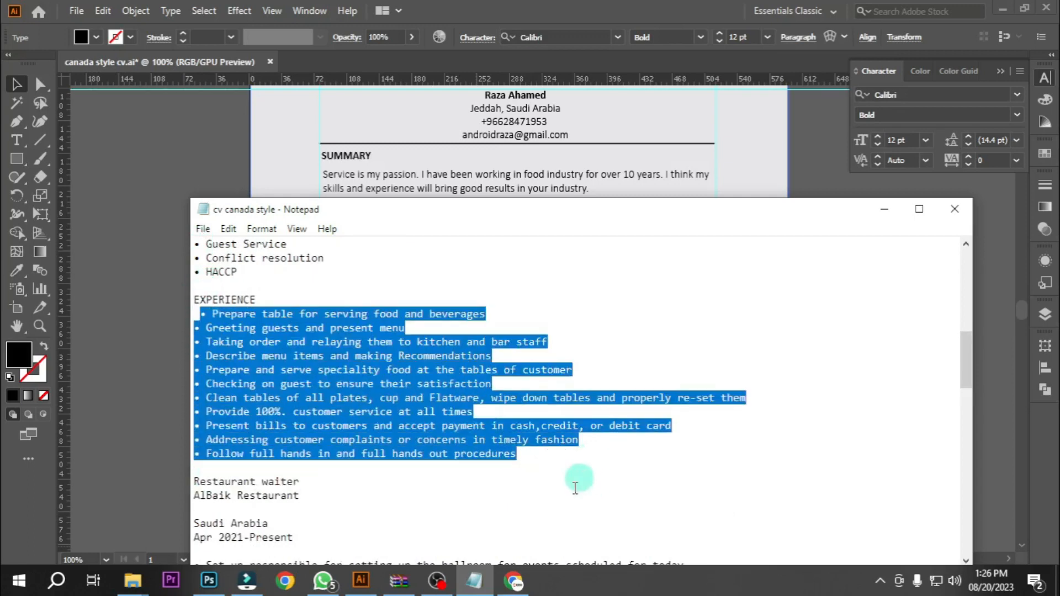
- Duplicate the first skills column beneath the EXPERIENCE heading in Illustrator and replace its text with the copied experience bullets
left_click(361, 580)
left_click(363, 347)
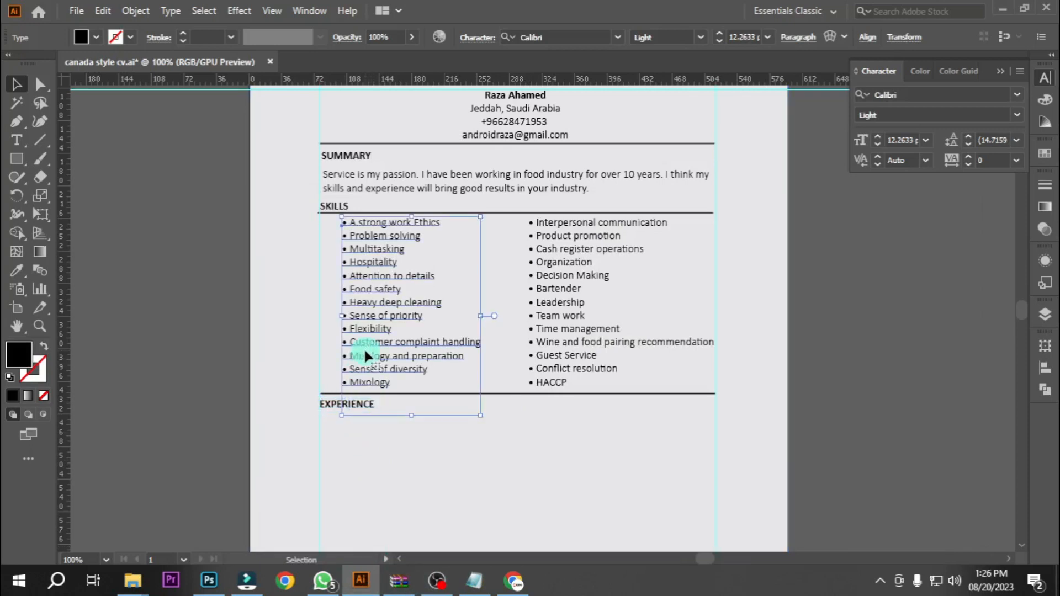
left_click_drag(365, 345, 353, 538)
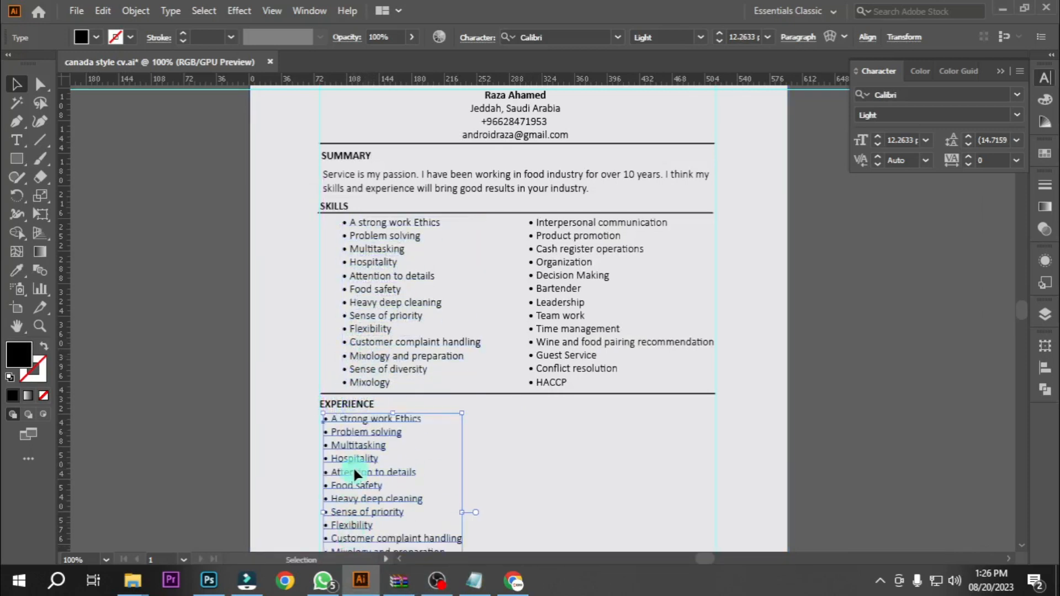
double_click(353, 468)
key("ctrl+a")
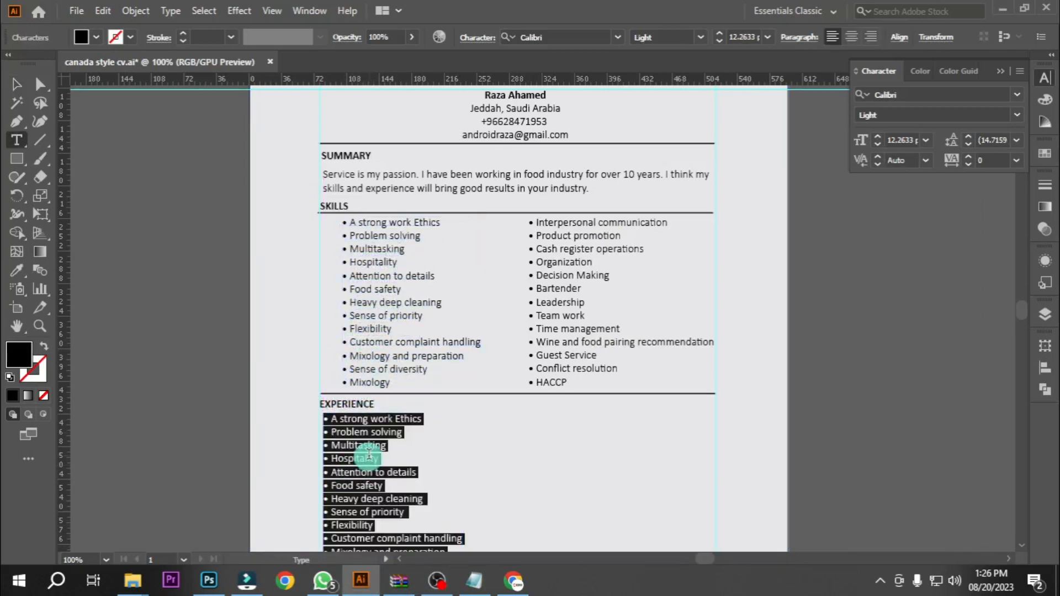
scroll(348, 450, "down", 3)
key("ctrl+v")
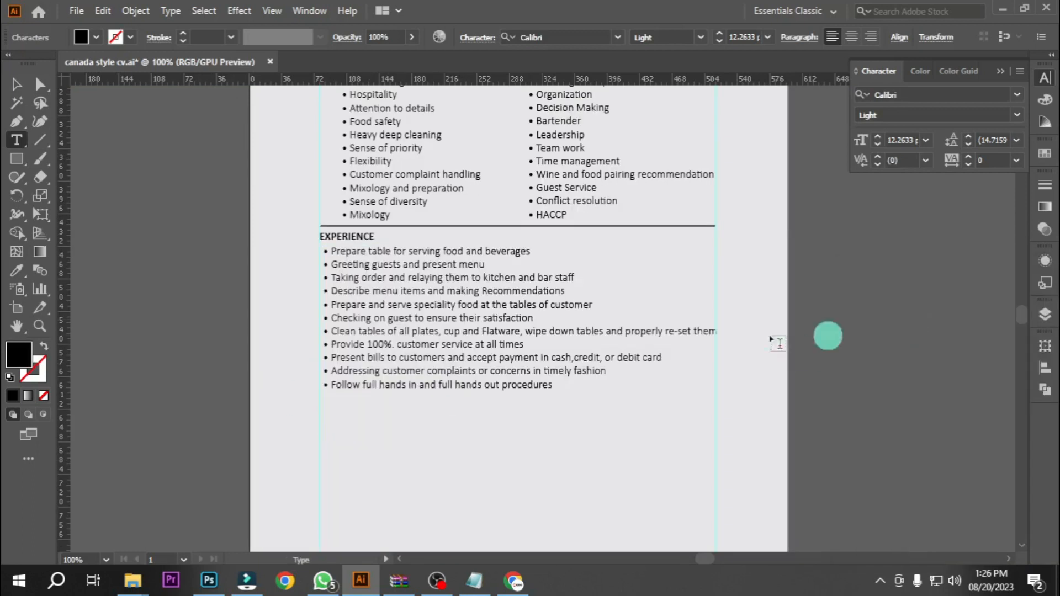
- Shift the experience bullets down and add the lines Restaurant waiter and AlBaik Restaurant above them, using a duplicate of the first skills column
left_click(16, 84)
left_click_drag(357, 286, 356, 315)
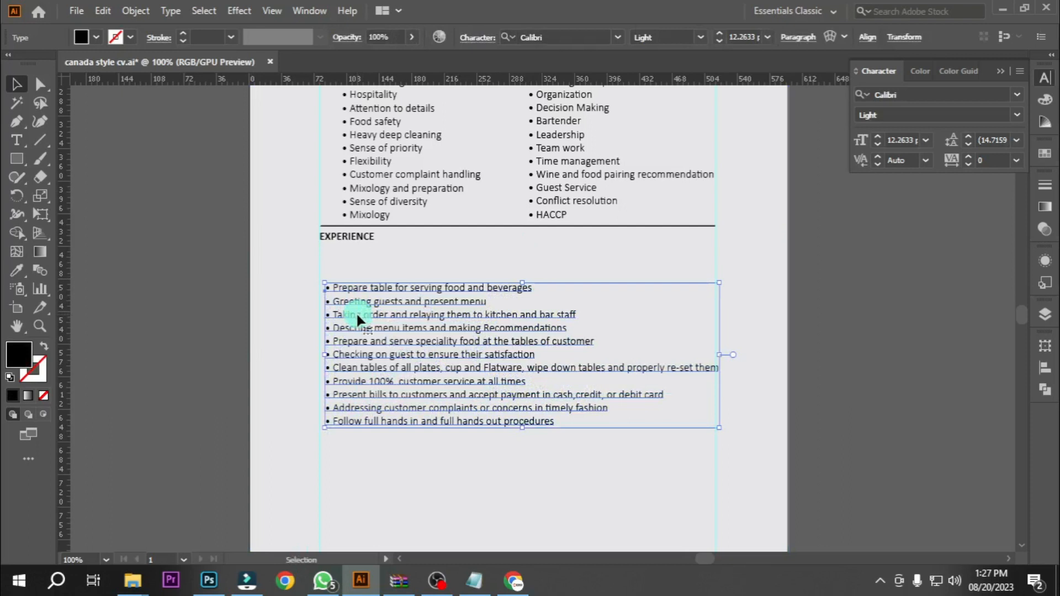
left_click_drag(360, 190, 362, 380)
triple_click(369, 257)
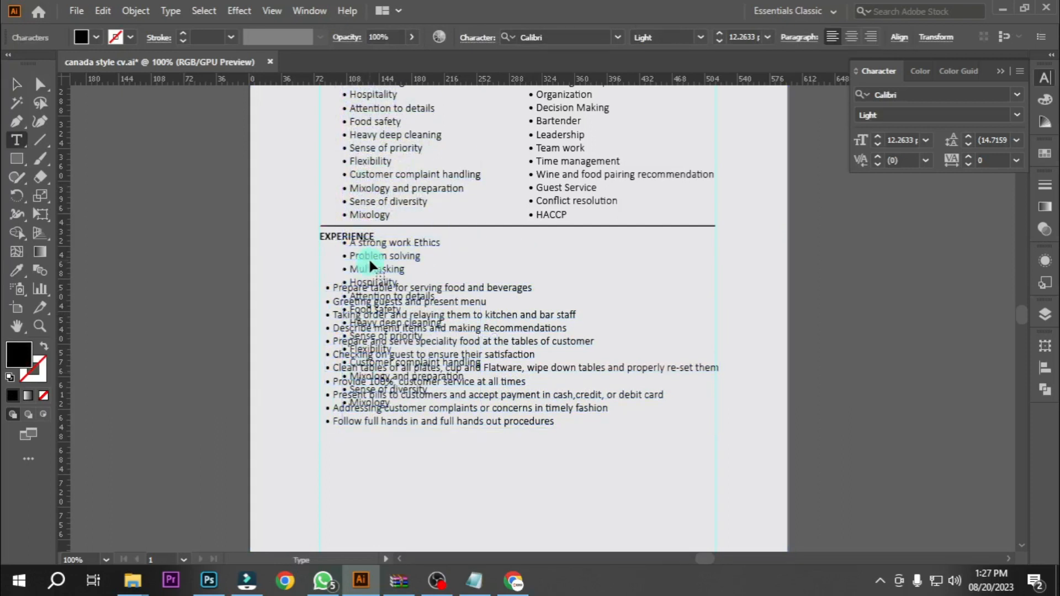
key("ctrl+a")
type("Restaurant waiter AlBaik Restaurant")
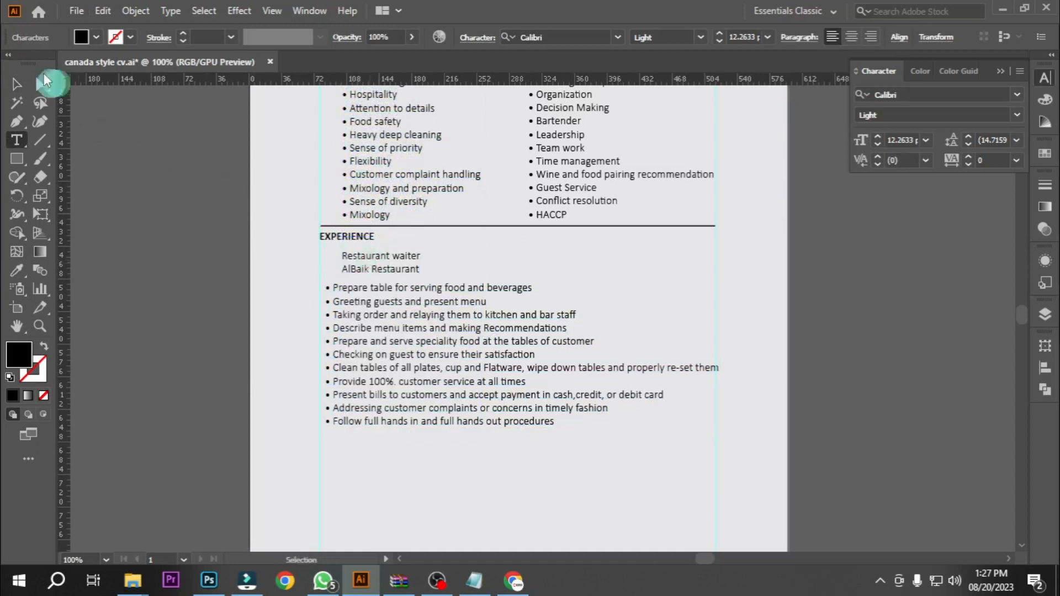
- Align the Restaurant waiter and AlBaik Restaurant text block with the left edge of the experience bullets
key("Left")
key("Left")
key("Left")
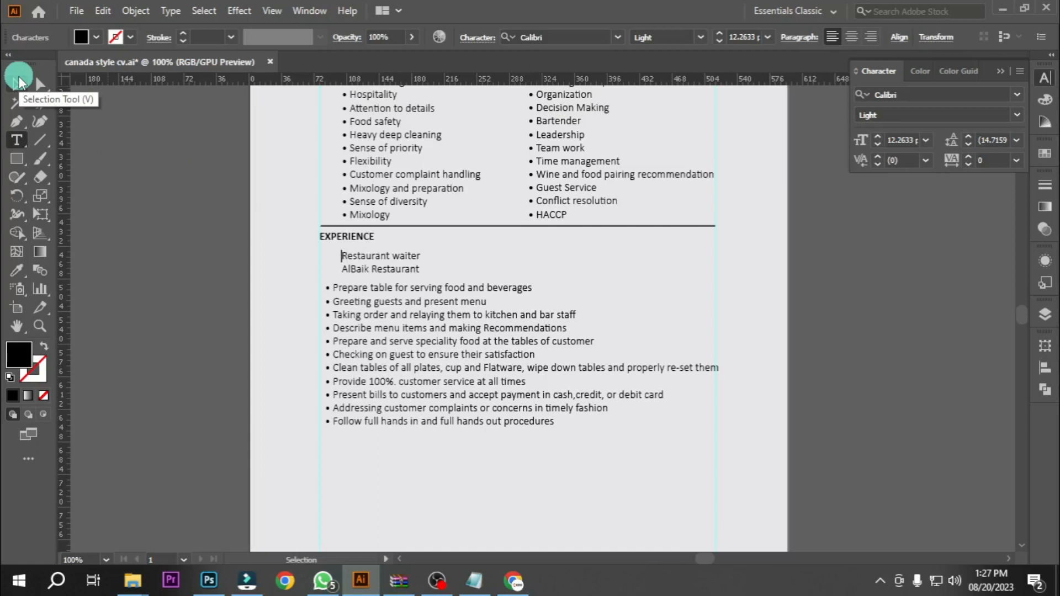
left_click(16, 83)
mouse_move(343, 254)
left_mouse_down()
mouse_move(342, 242)
mouse_move(382, 247)
mouse_move(332, 258)
left_mouse_up()
- Swap the two job lines so AlBaik Restaurant stands above Restaurant waiter, without a leading space
scroll(307, 225, "up", 3)
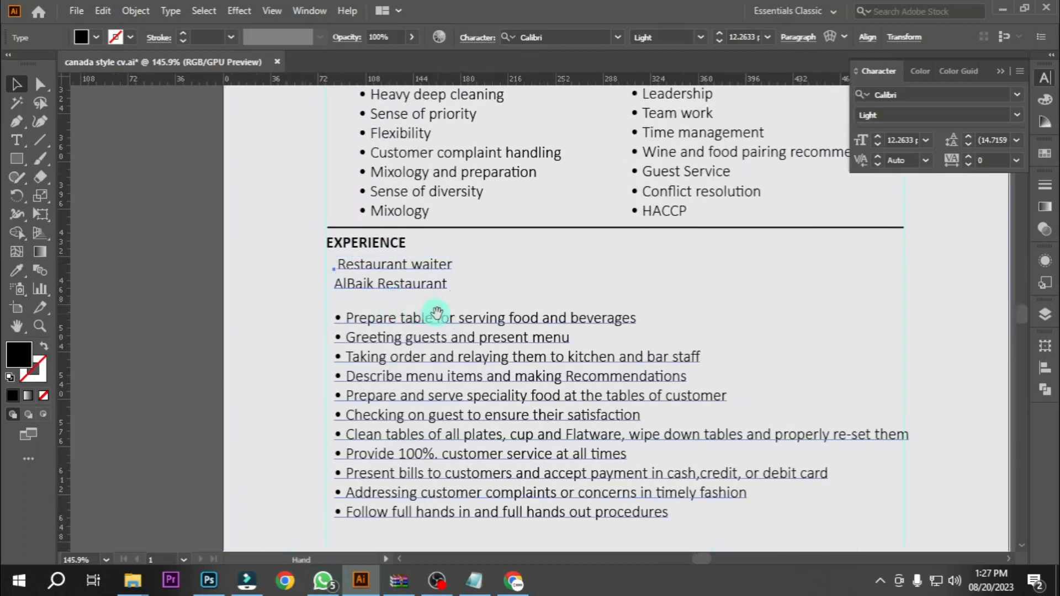
double_click(360, 261)
triple_click(360, 261)
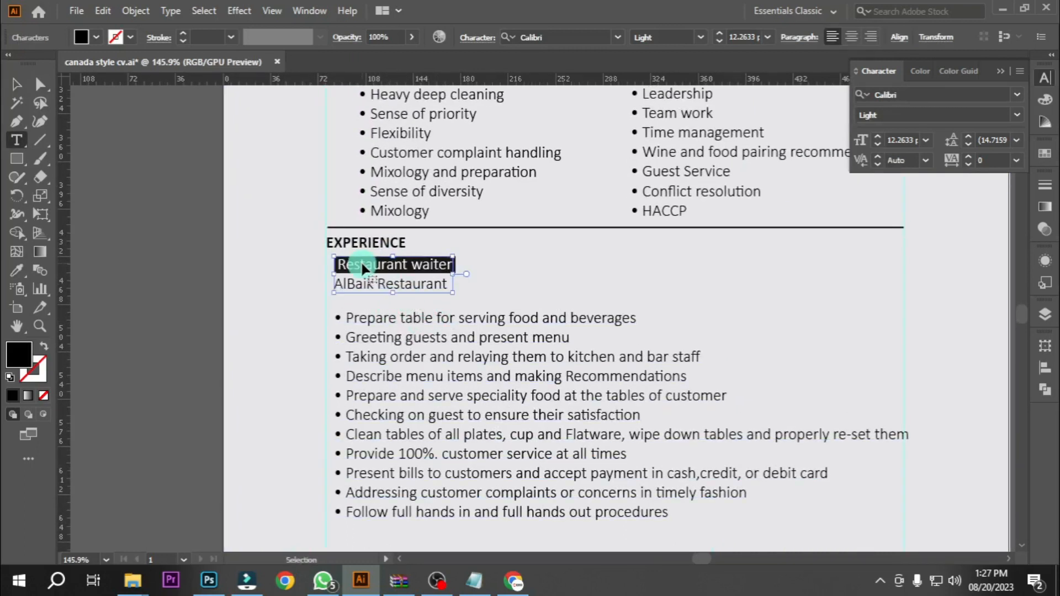
key("BackSpace")
left_click(229, 241)
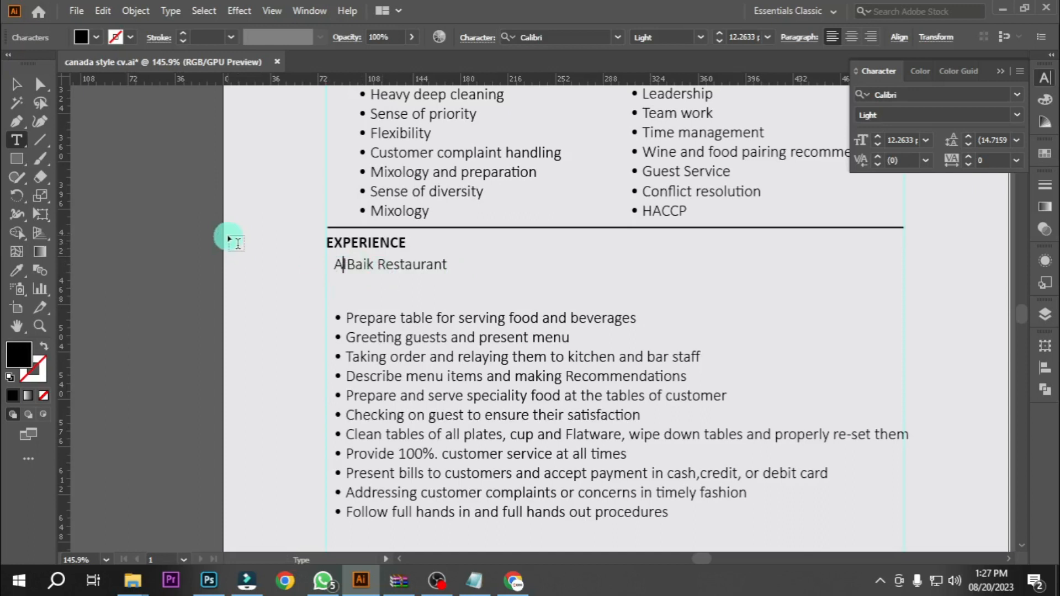
key("ctrl+z")
left_click(226, 239)
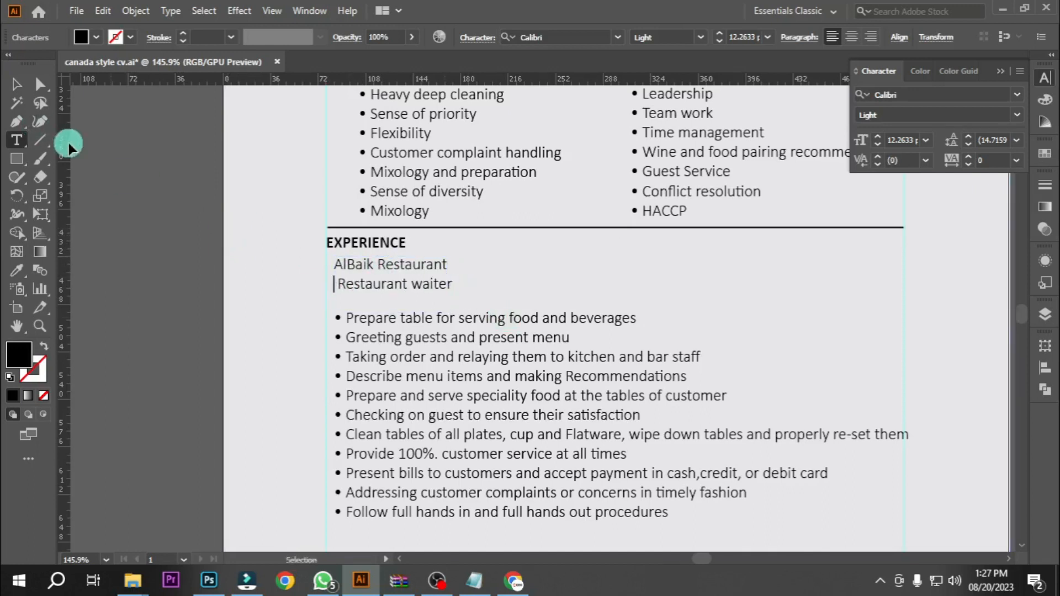
left_click(16, 84)
left_click(352, 259)
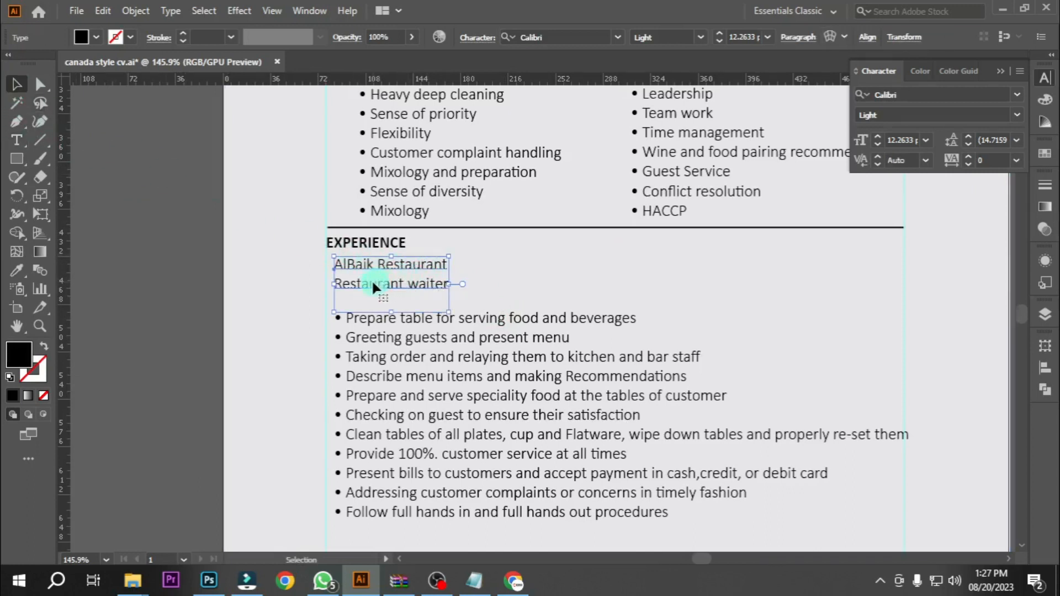
- Nudge the job text block up under EXPERIENCE and set its AlBaik Restaurant line to Bold
key("Up")
double_click(403, 266)
triple_click(403, 267)
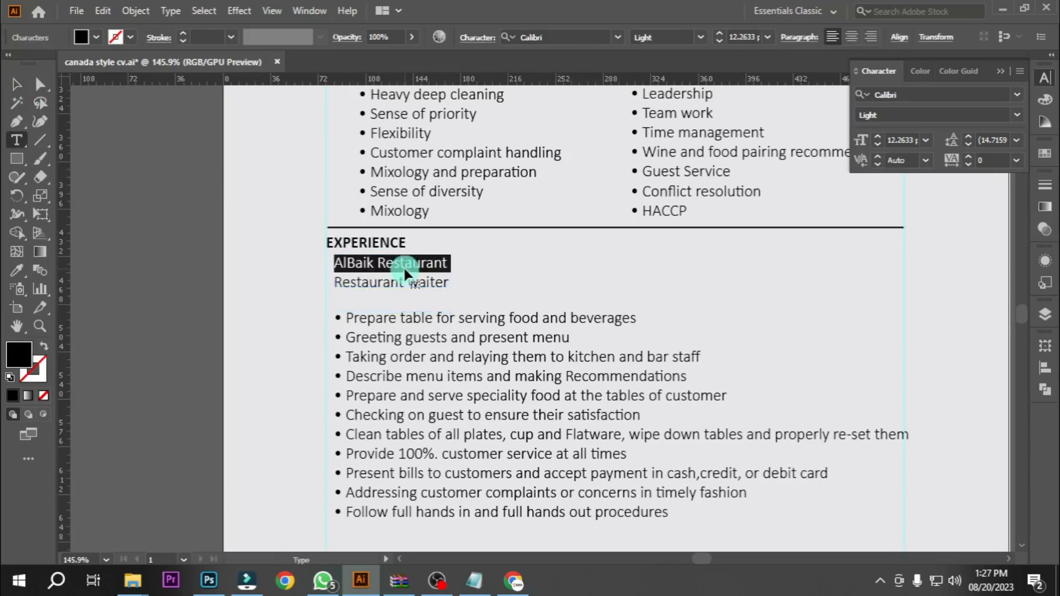
left_click(1014, 111)
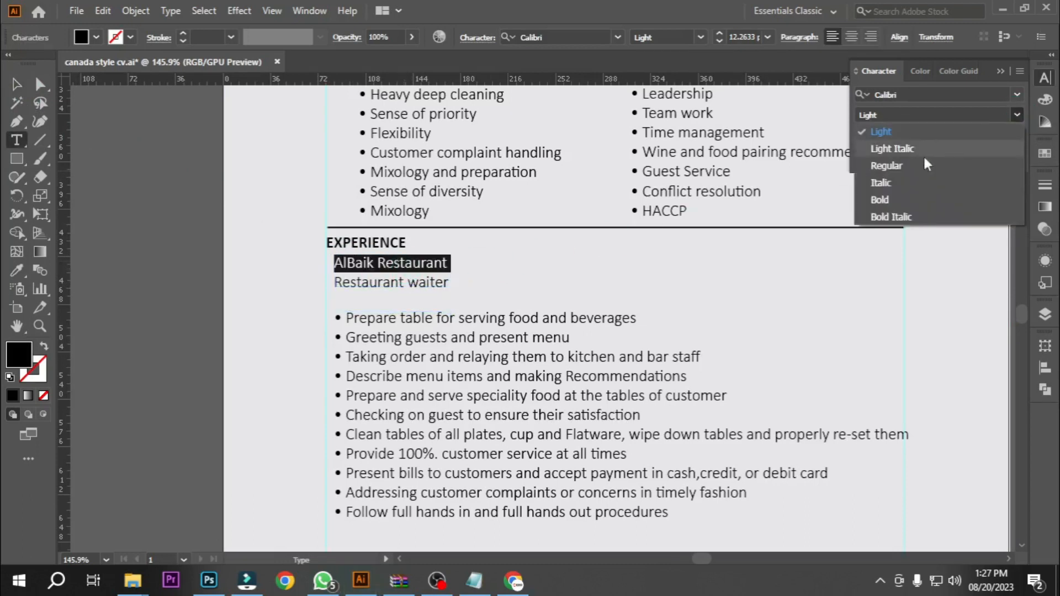
left_click(895, 197)
left_click(16, 84)
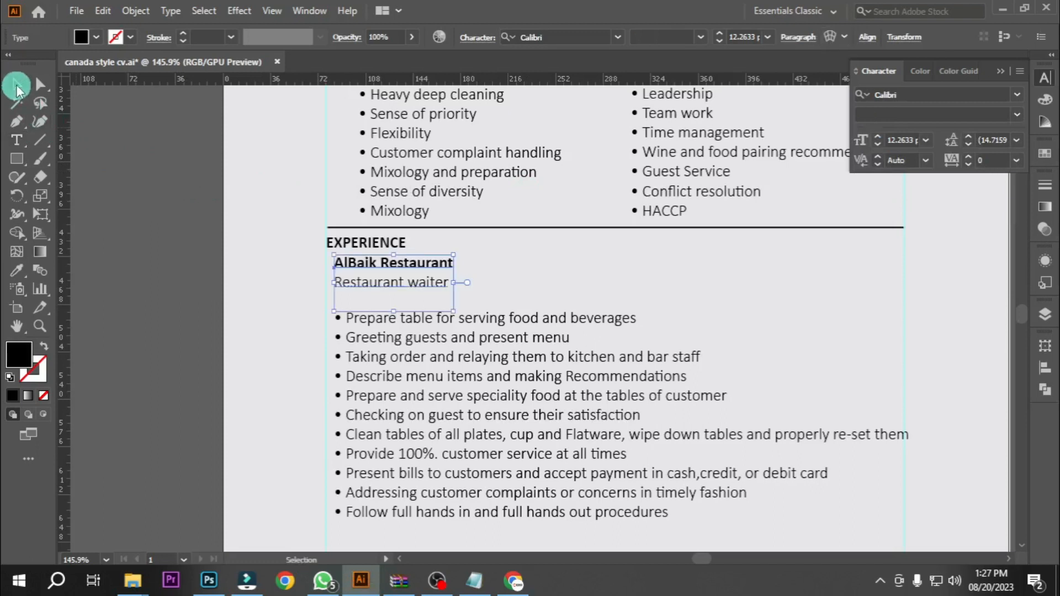
- Place the AlBaik Restaurant block against the left margin guide and move the experience bullets directly beneath it with a slight indent
left_click(426, 317)
left_click_drag(427, 316, 421, 313)
key("ctrl+z")
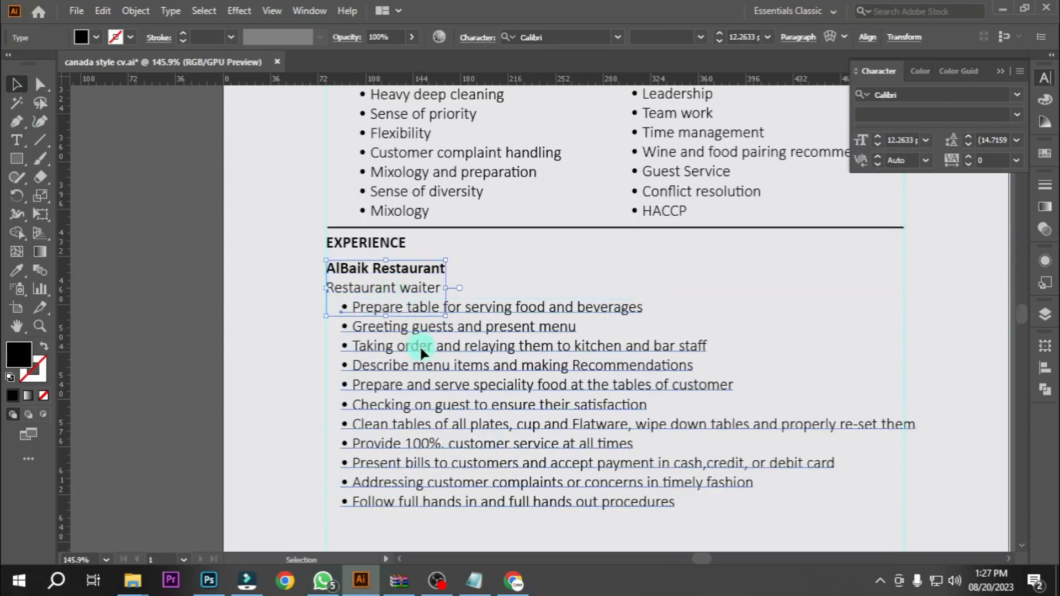
left_click(421, 348)
left_click(388, 373)
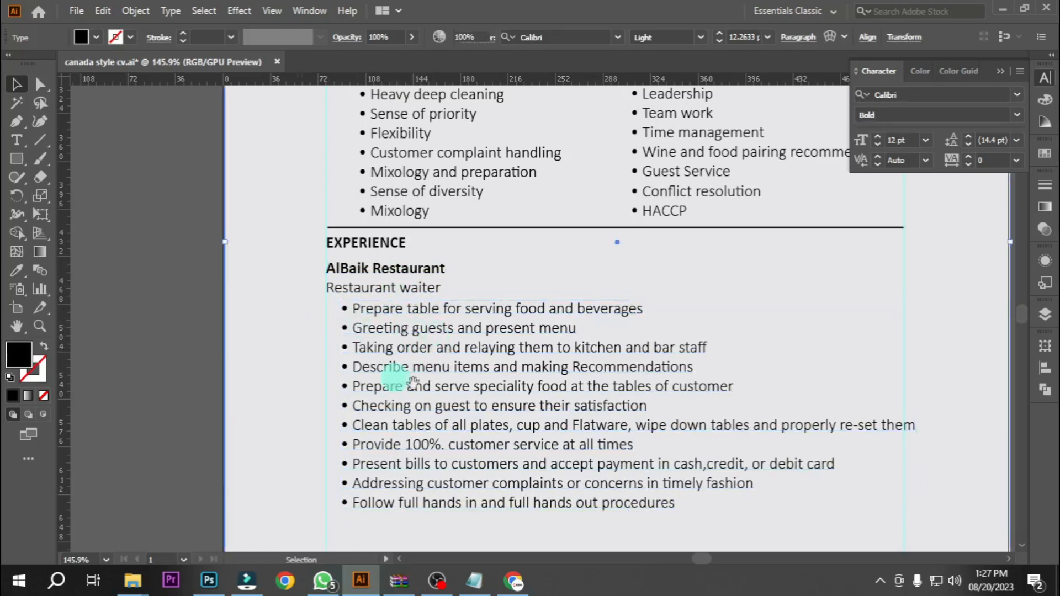
scroll(366, 383, "right", 3)
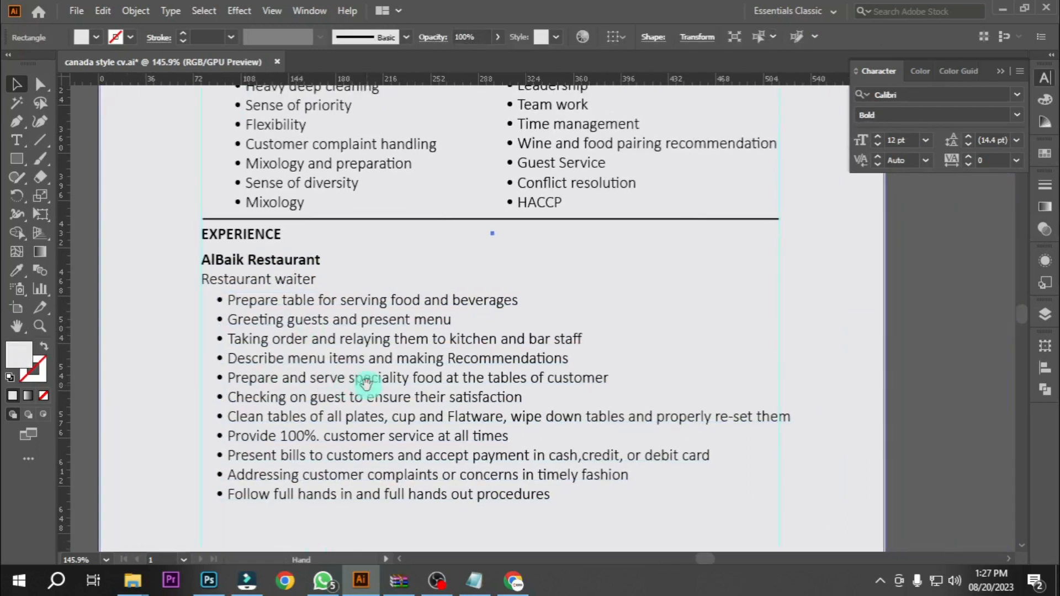
- Copy the lines Saudi Arabia and Apr 2021-Present from the CV text in Notepad
left_click(474, 581)
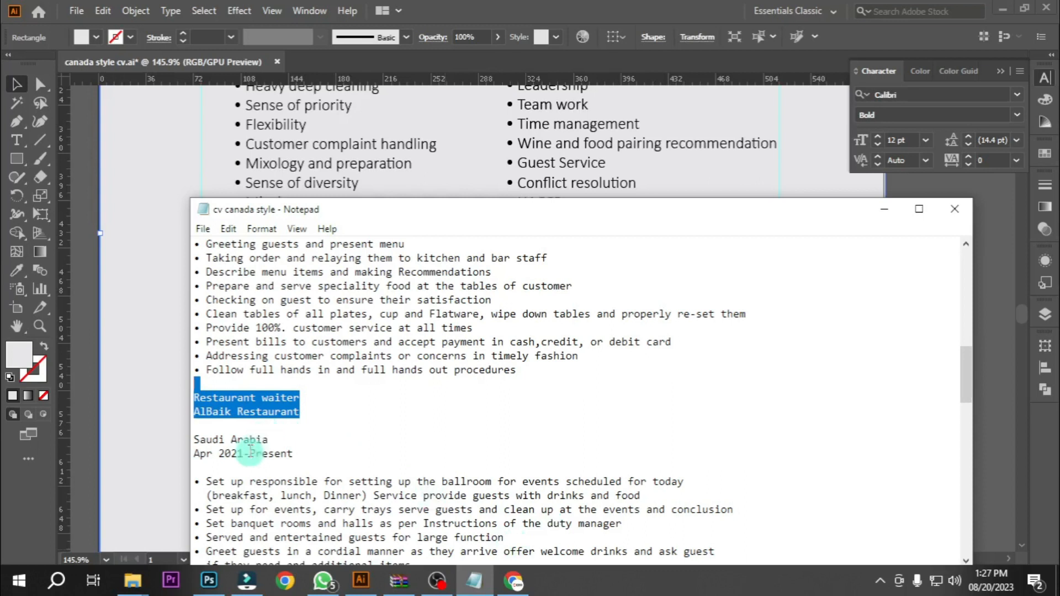
scroll(306, 414, "down", 2)
double_click(212, 356)
left_click(349, 588)
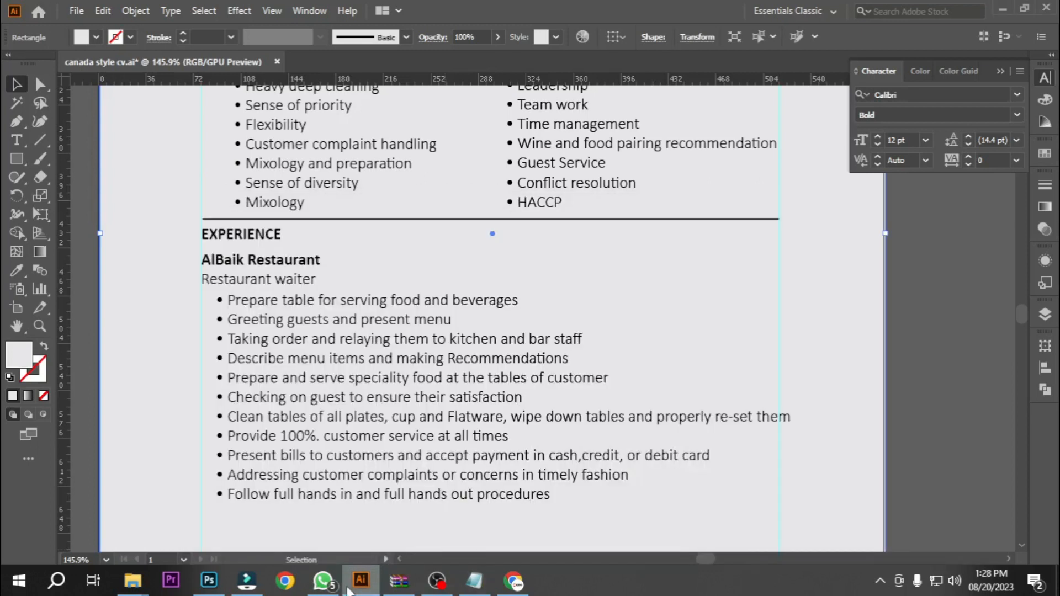
- Duplicate the AlBaik Restaurant block to the right margin guide in Illustrator and replace its text with Saudi Arabia and Apr 2021-Present
left_click(263, 258)
left_click_drag(263, 257, 714, 253)
triple_click(713, 253)
key("ctrl+a")
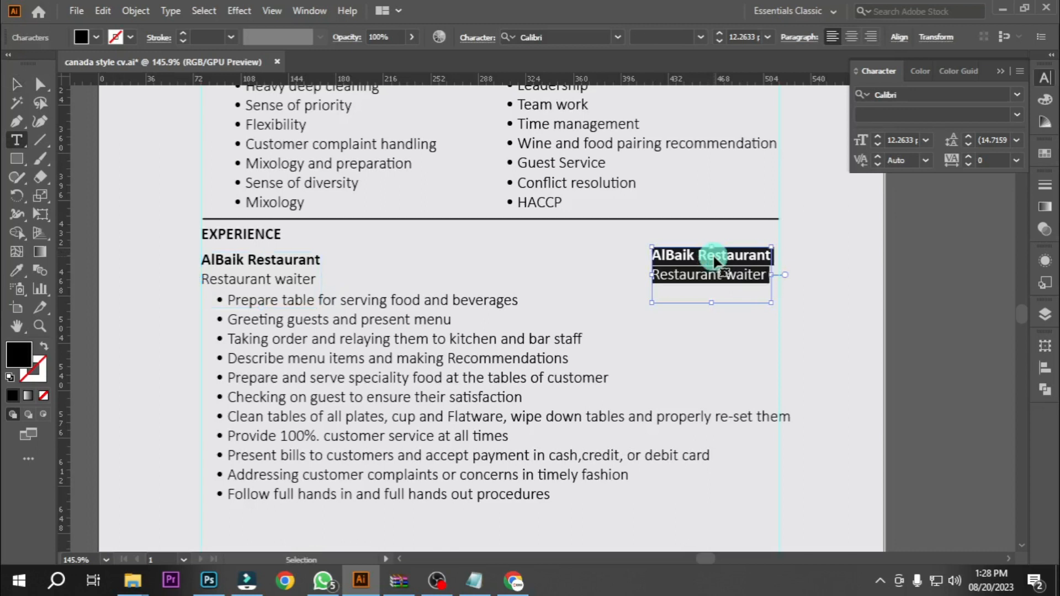
type("Saudi Arabia Apr 2021-Present")
key("Escape")
left_click(707, 304)
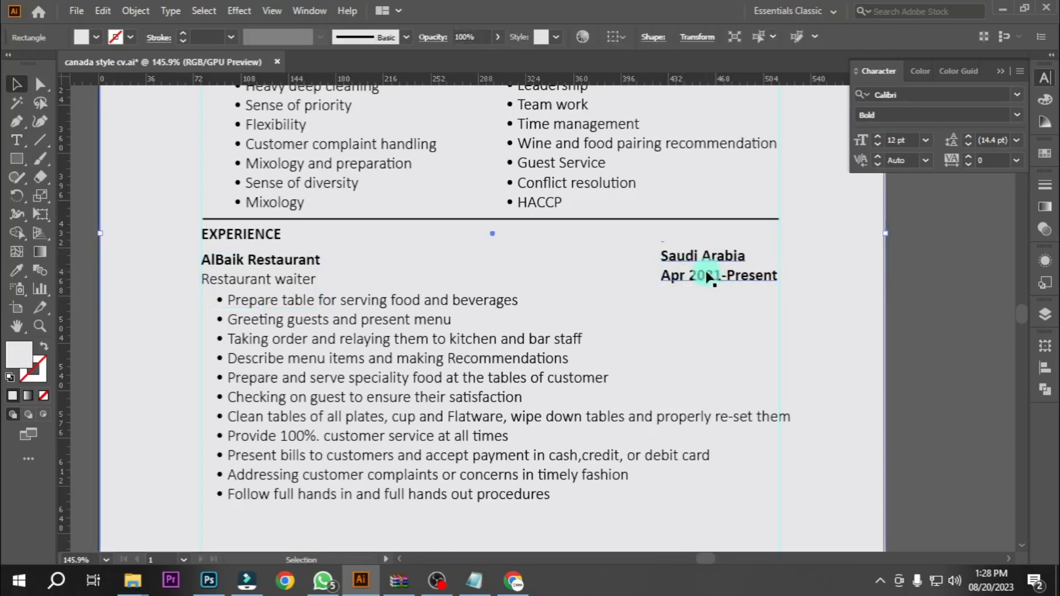
- Set the Apr 2021-Present line to the Light font style
triple_click(712, 275)
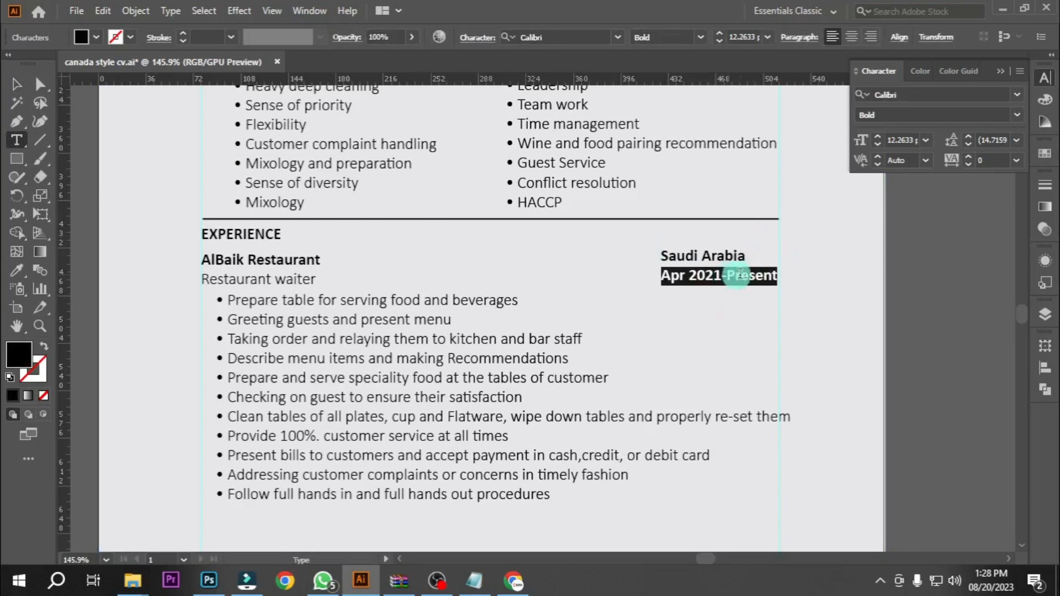
left_click_drag(724, 276, 755, 280)
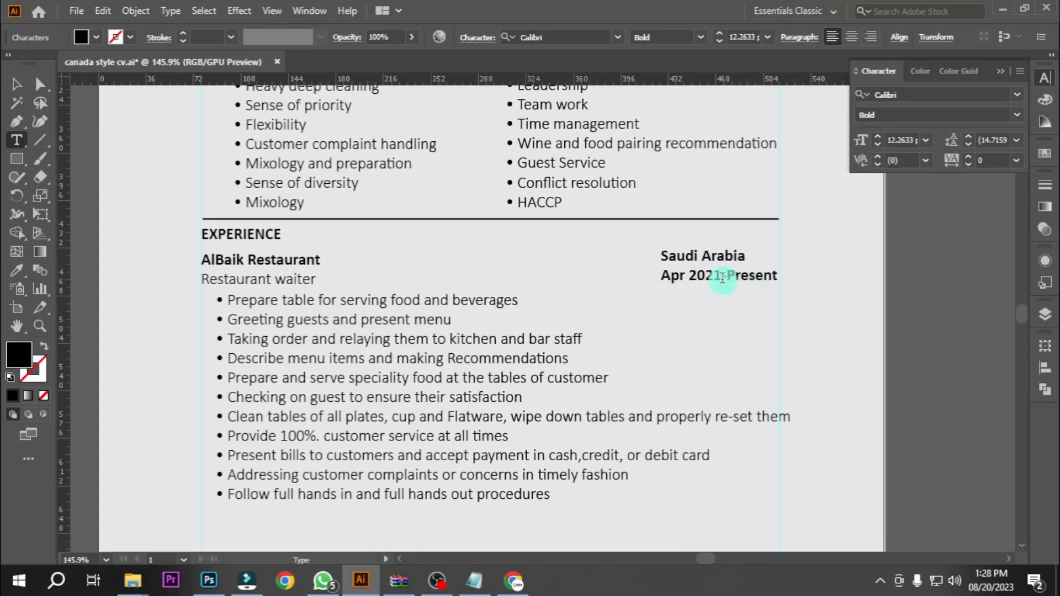
triple_click(722, 277)
left_click(1017, 115)
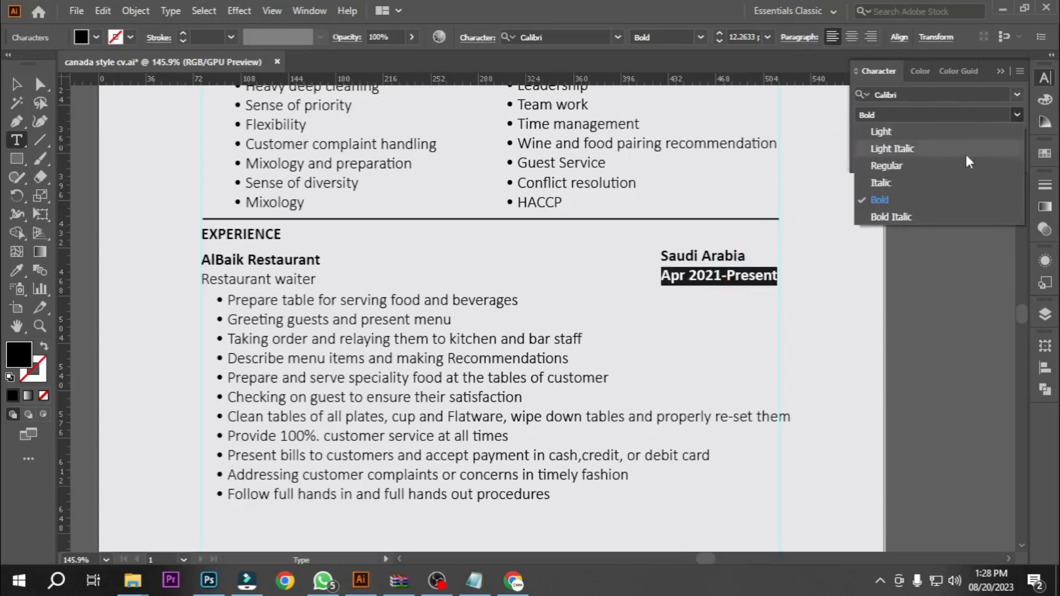
left_click(872, 131)
left_click(33, 82)
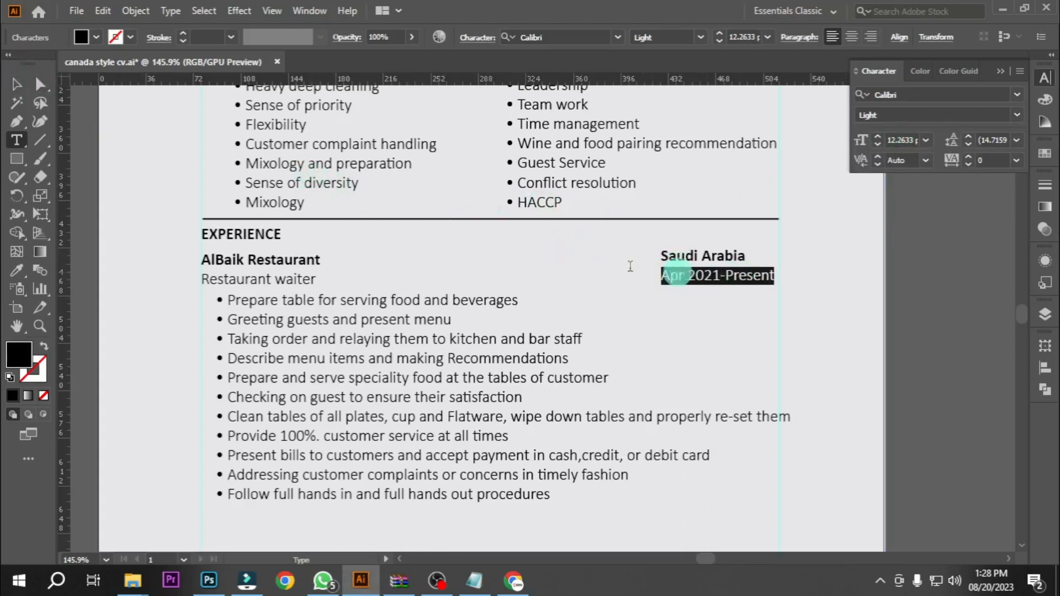
left_click(16, 87)
left_click(710, 310)
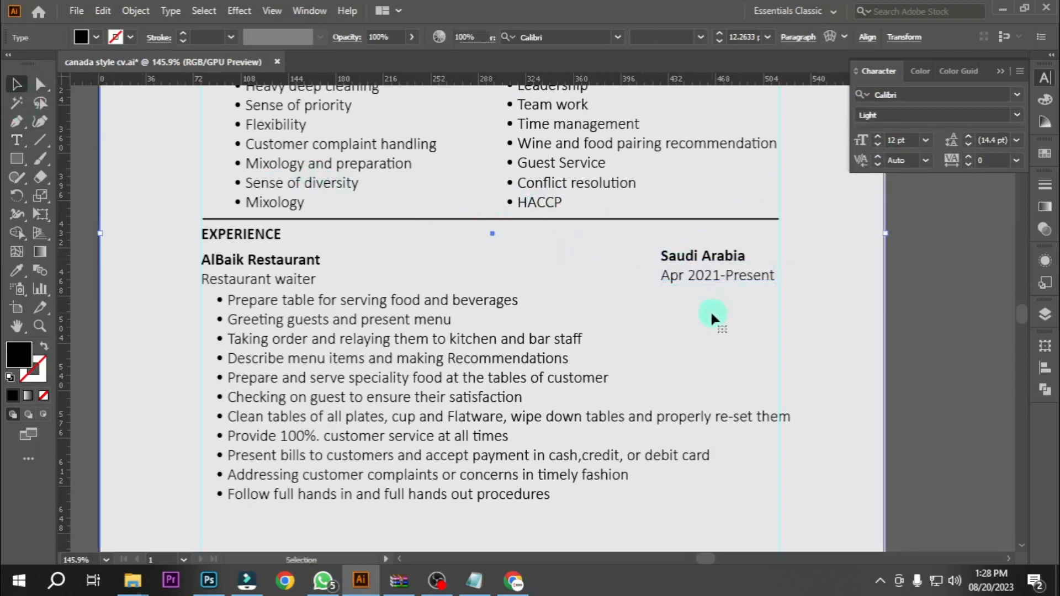
- Indent the Saudi Arabia line with leading spaces so it ends flush with Apr 2021-Present near the right margin guide
left_click(690, 257)
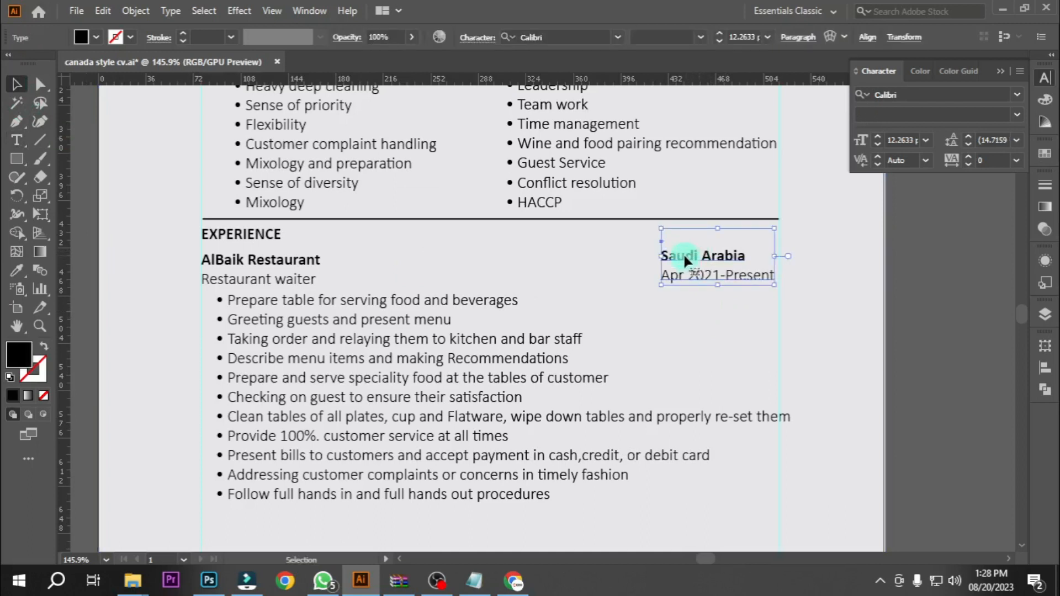
double_click(662, 255)
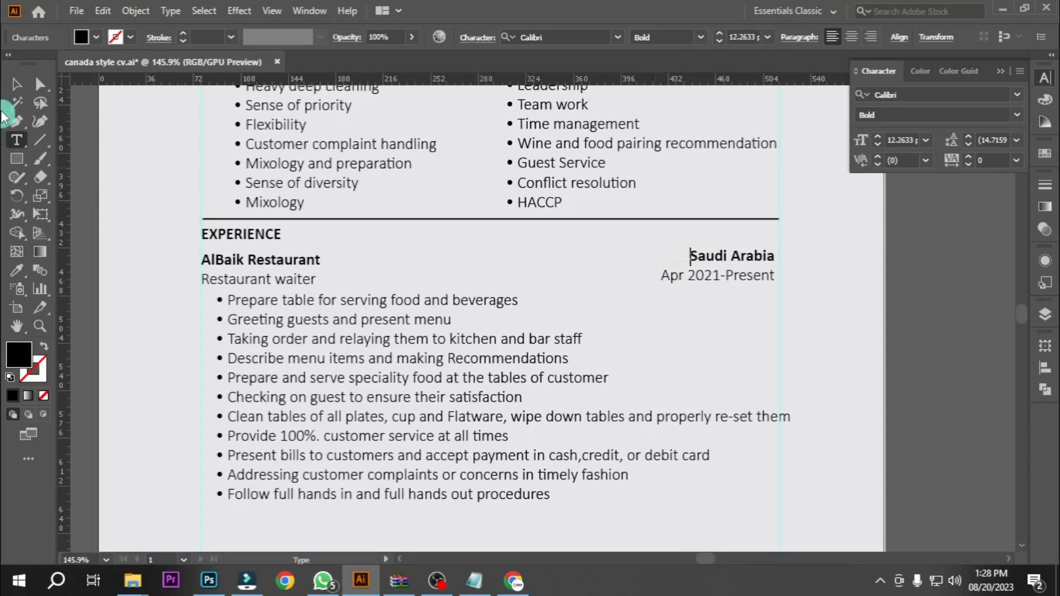
left_click(17, 84)
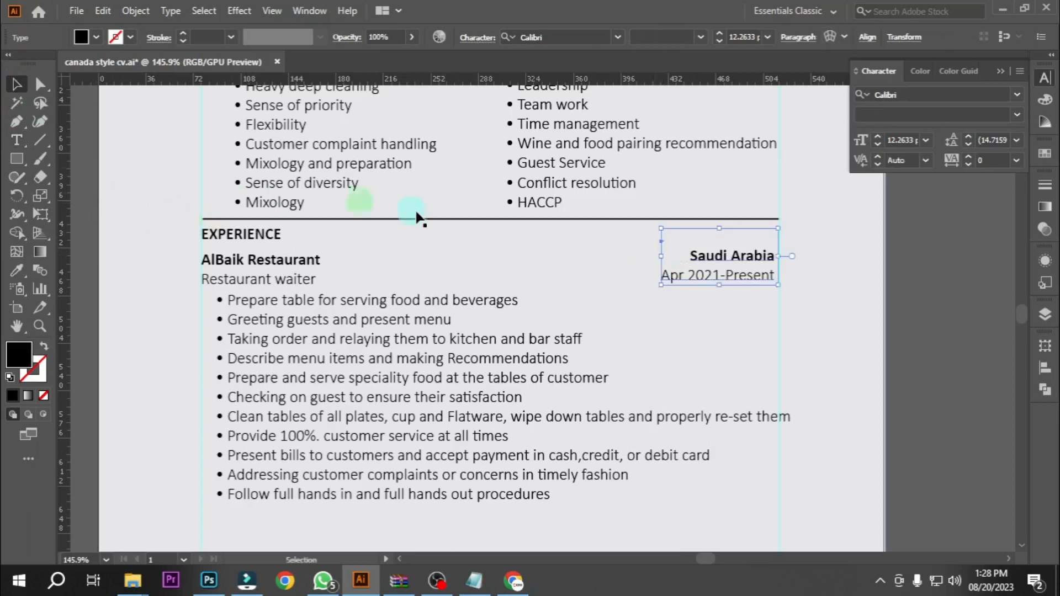
key("Left")
key("Left")
left_click(742, 302)
- Nudge the experience bullets down to leave a small gap below Restaurant waiter
scroll(739, 276, "down", 3)
left_click(392, 283)
key("Down")
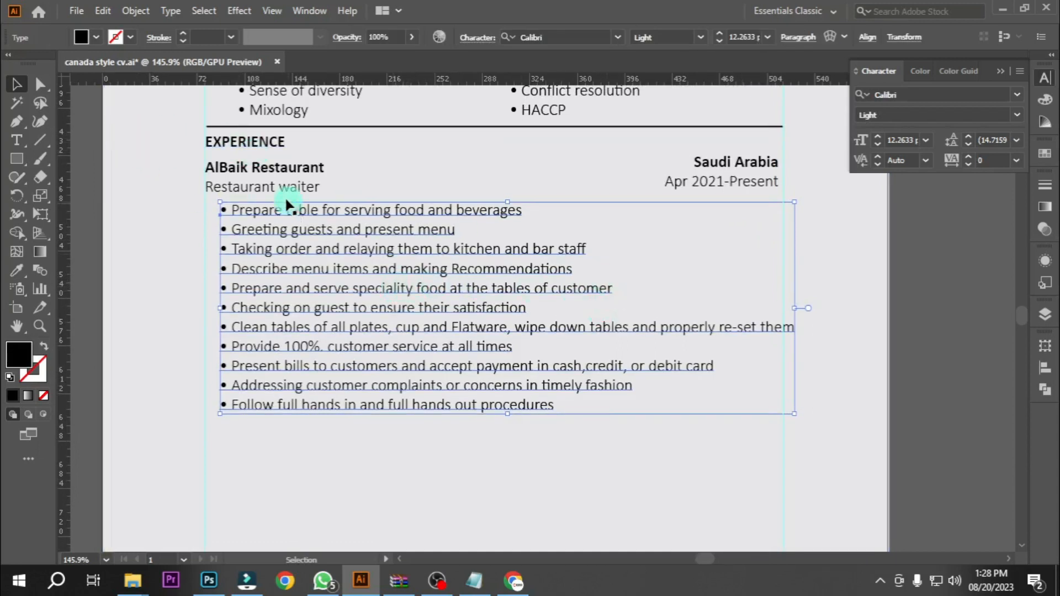
- Move the separator line from above the EXPERIENCE heading to just beneath it
left_click(273, 126)
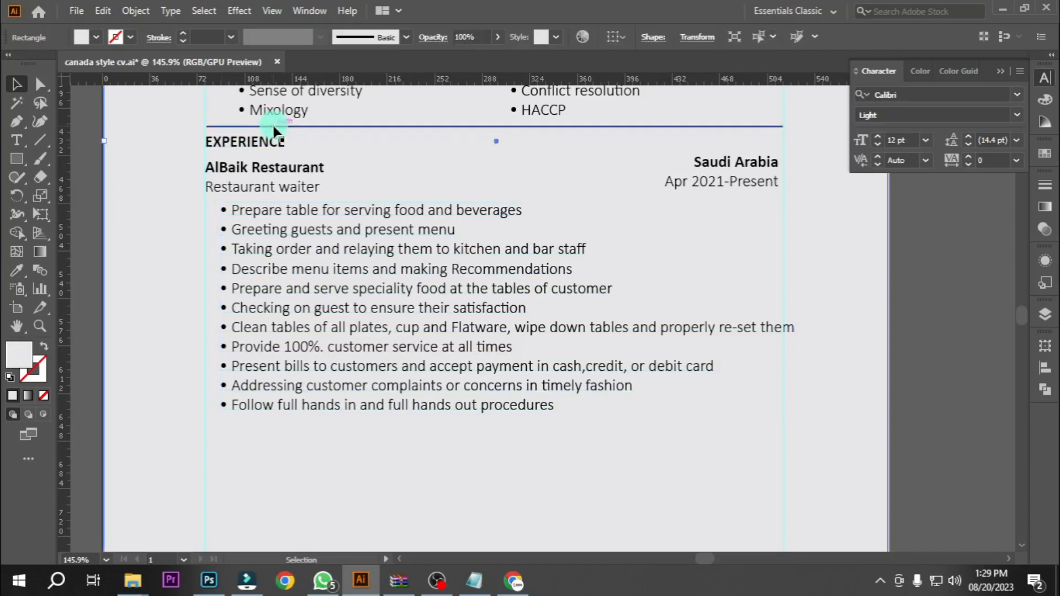
key("Down")
key("Down")
key("Down")
key("Down")
key("Down")
key("Down")
key("Down")
key("Down")
key("Down")
key("Down")
key("Down")
key("Down")
key("Down")
key("Down")
key("Down")
key("Down")
key("Down")
key("Down")
key("Down")
key("Down")
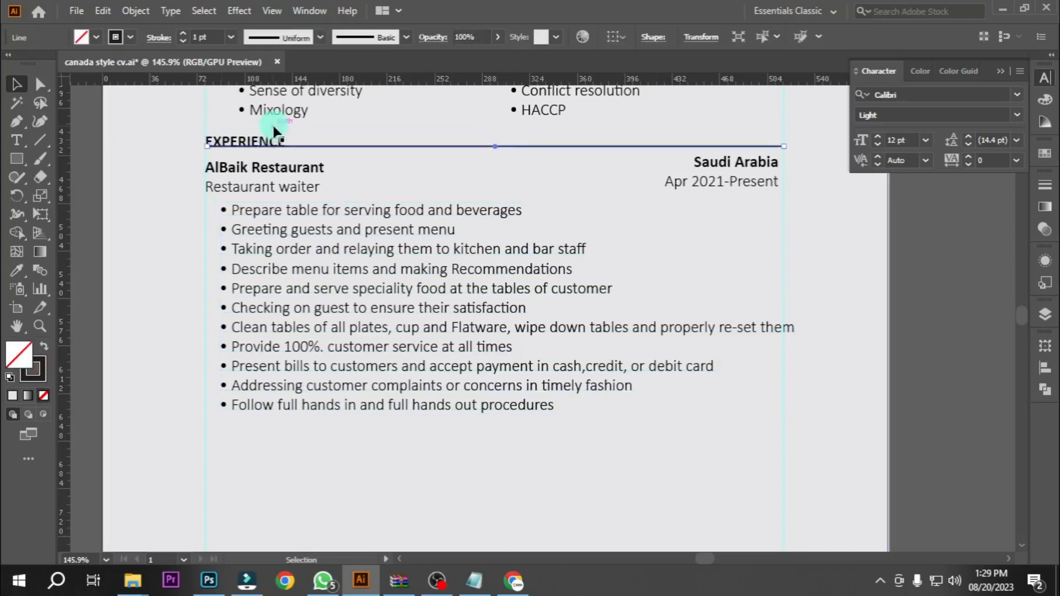
key("Up")
key("Up")
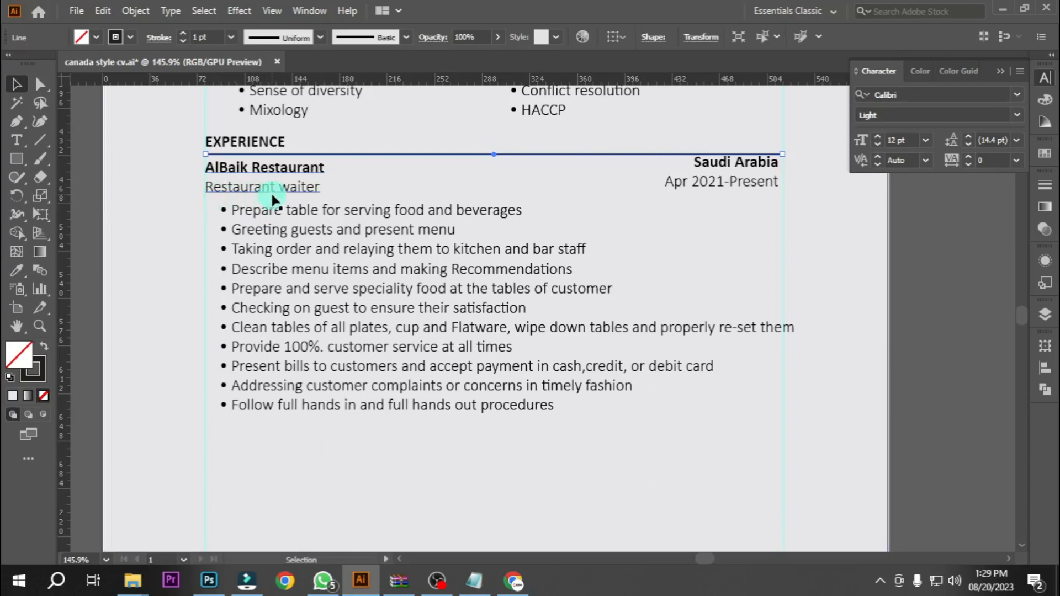
key("Up")
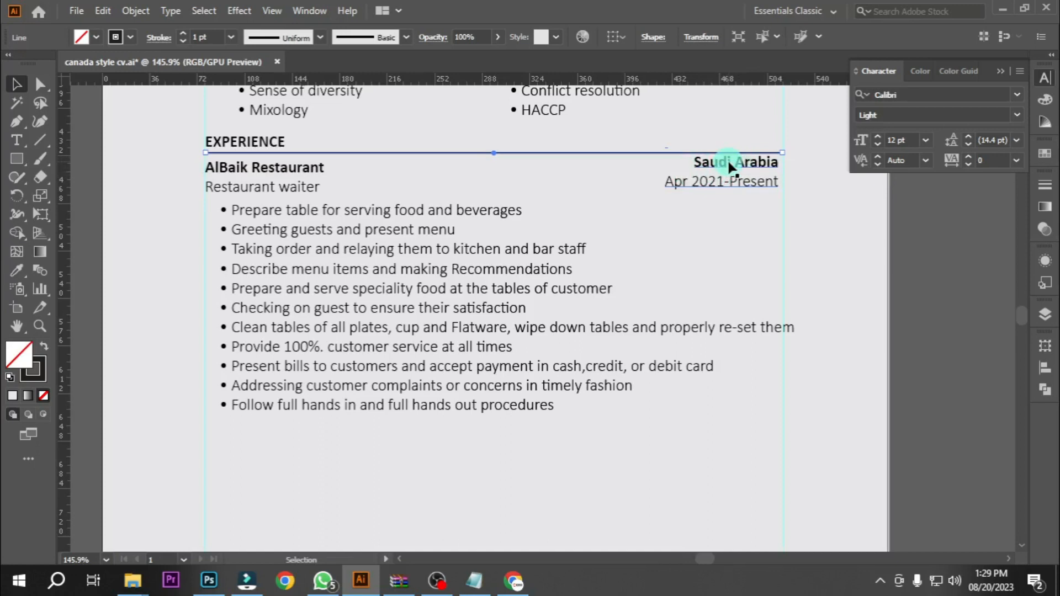
- Nudge the Saudi Arabia and date block down, clear of the separator line and roughly level with AlBaik Restaurant
left_click(734, 181)
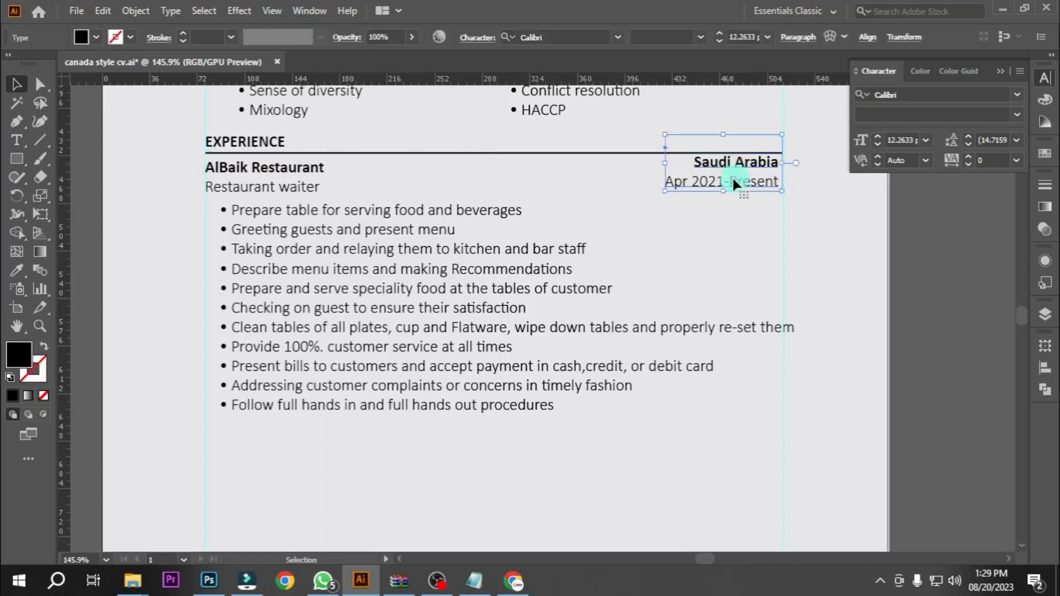
key("Down")
key("Down")
left_click(702, 190)
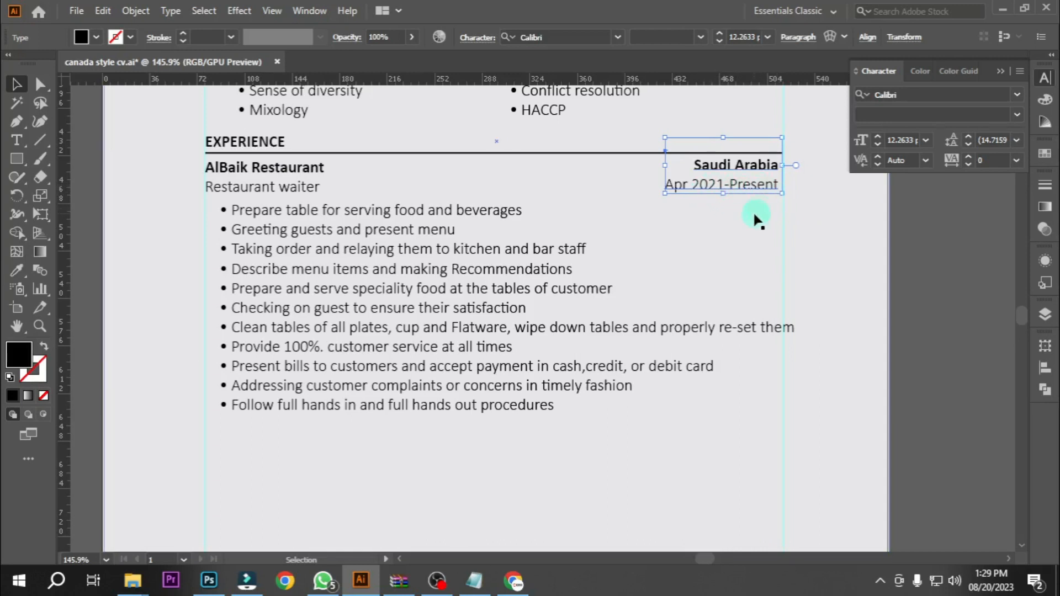
left_click(698, 258)
left_click_drag(698, 258, 714, 196)
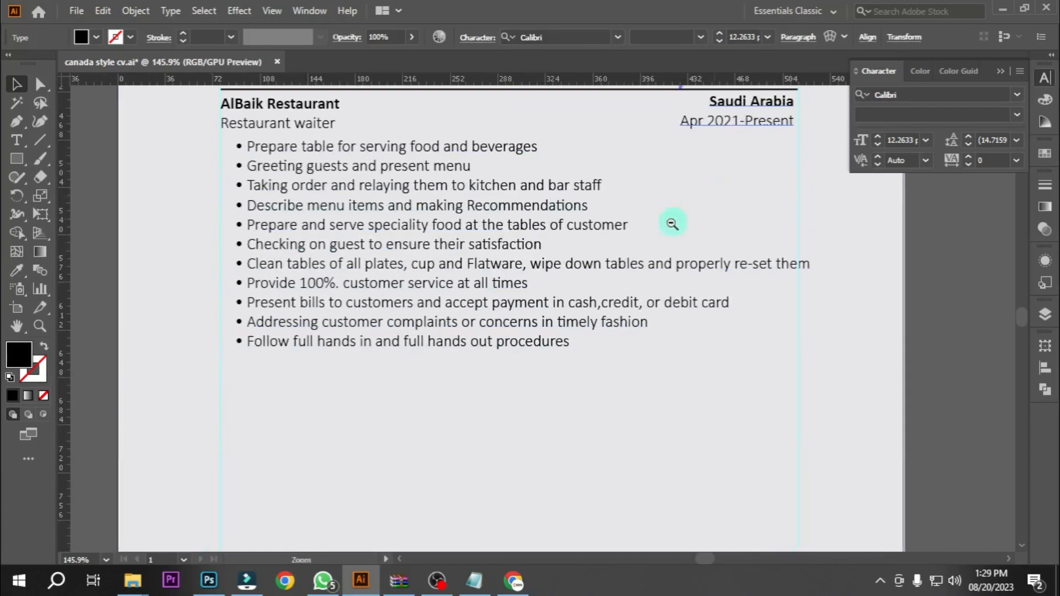
key("ctrl+minus")
left_click(639, 235)
scroll(539, 280, "down", 2)
left_click(414, 177)
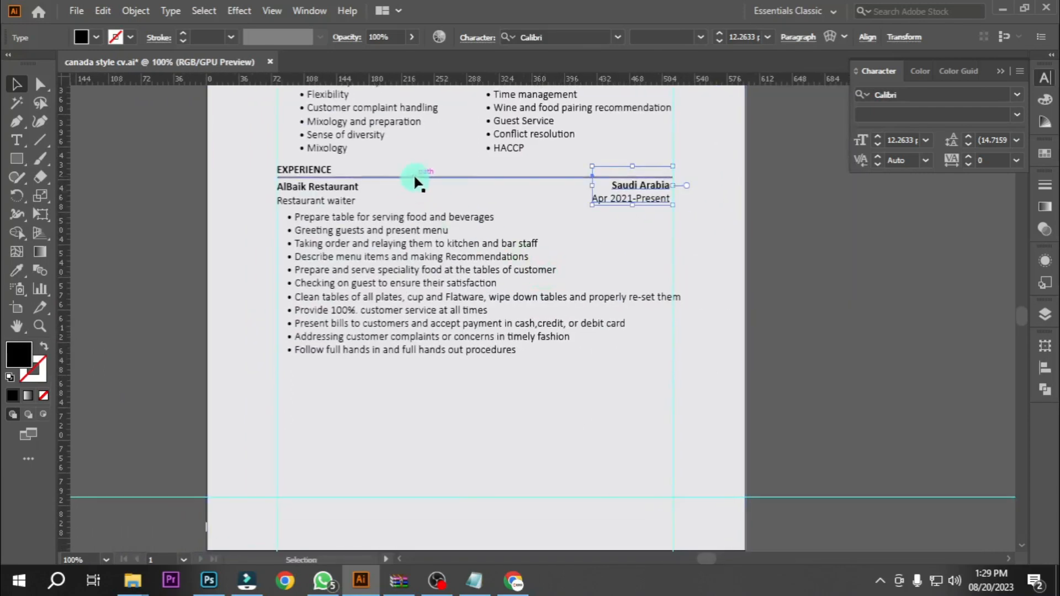
left_click_drag(414, 177, 418, 381)
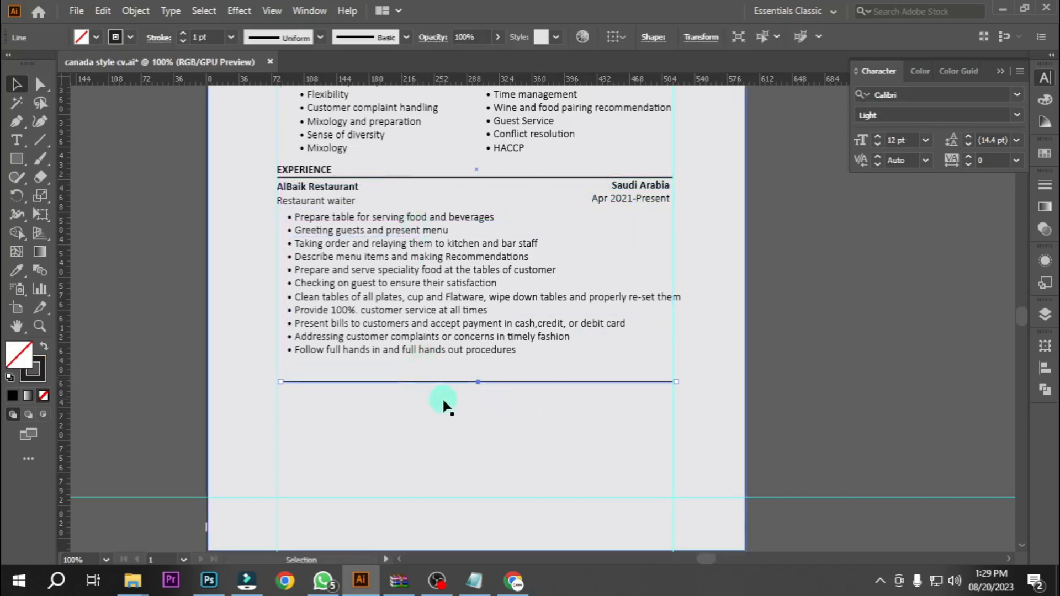
key("Delete")
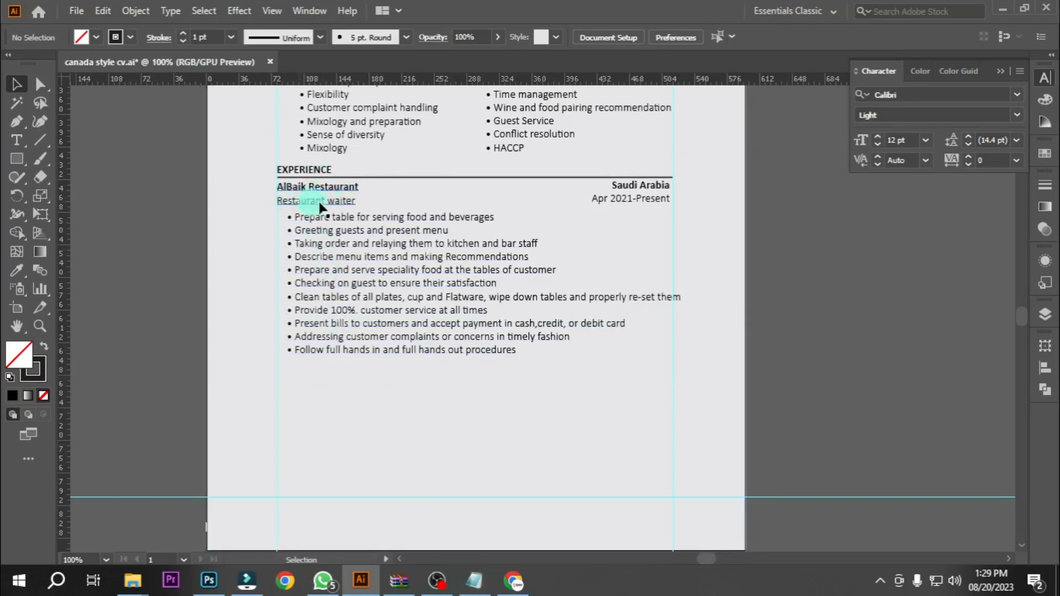
- Copy the lines Jw MARRIOTT HOTEL and Banquet waiter from the CV text in Notepad
left_click(474, 580)
scroll(371, 496, "down", 5)
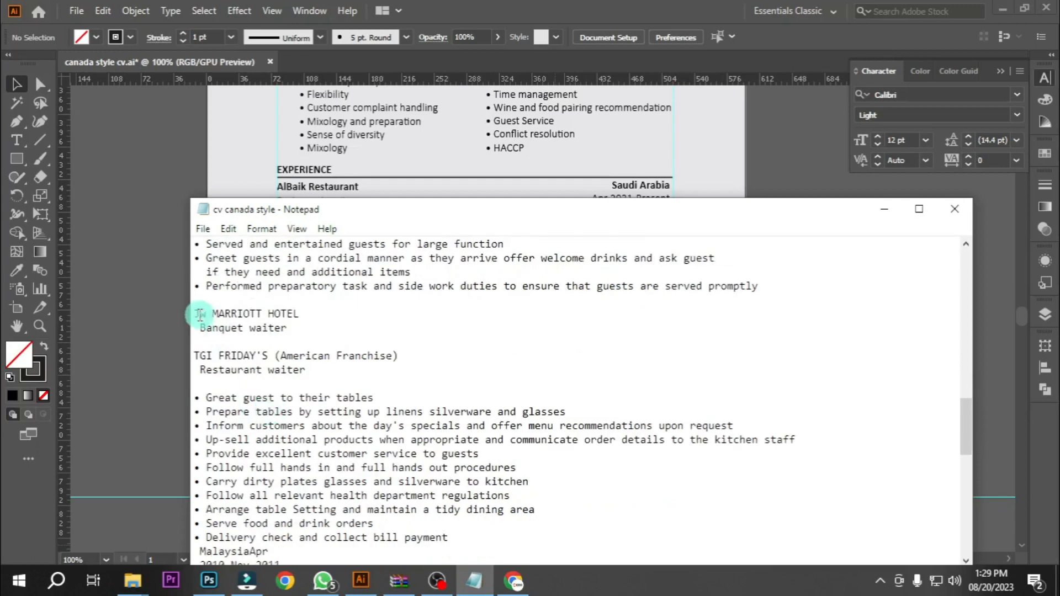
left_click(259, 315)
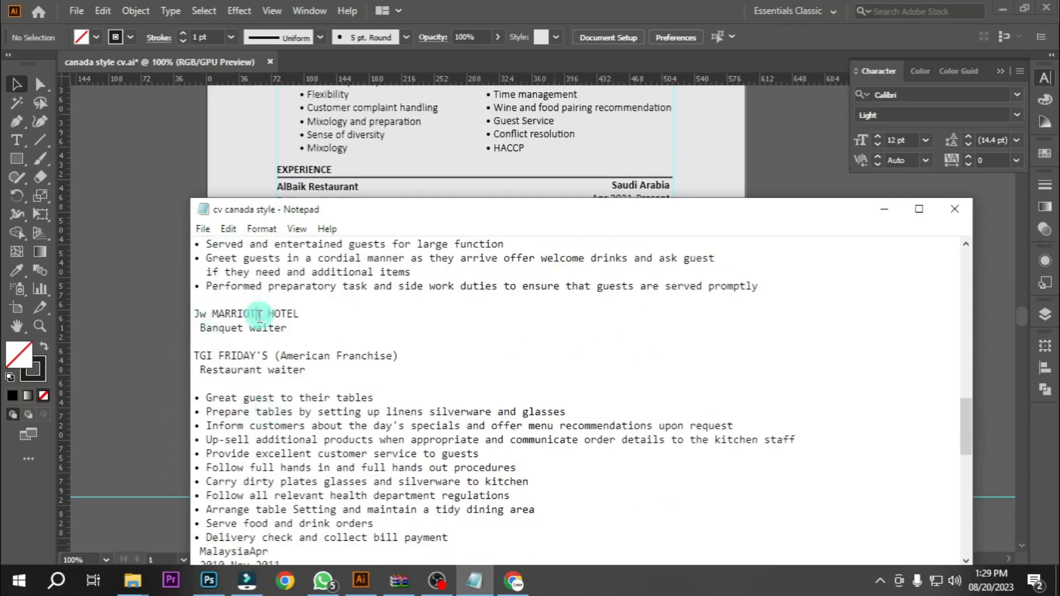
left_click_drag(299, 314, 176, 313)
left_click_drag(288, 330, 166, 307)
key("ctrl+c")
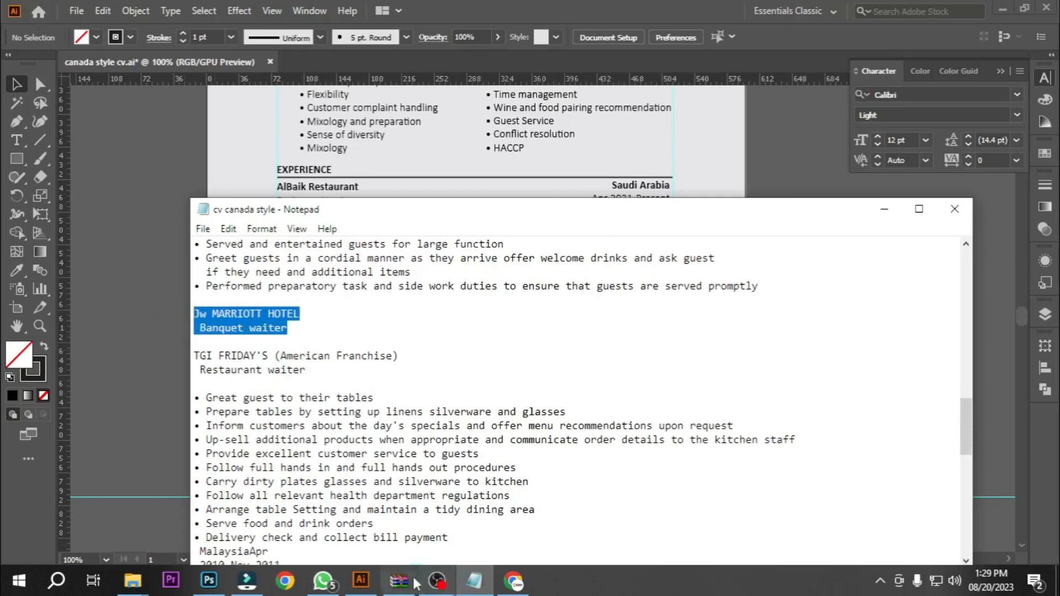
- Duplicate the AlBaik Restaurant block below the experience bullets in Illustrator and replace its text with Jw MARRIOTT HOTEL and Banquet waiter
left_click(360, 580)
left_click(292, 200)
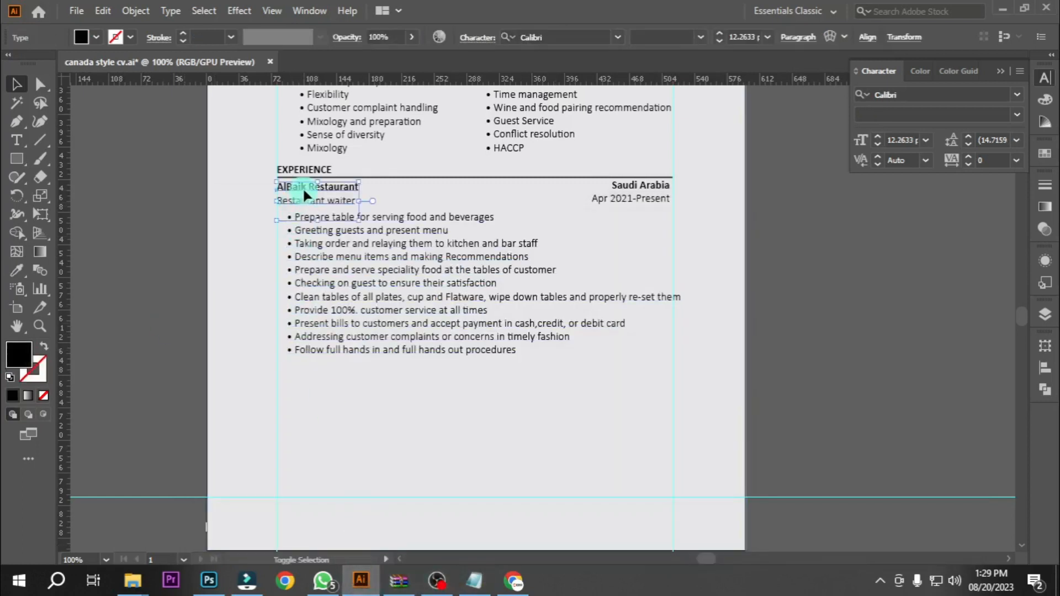
left_click_drag(304, 188, 313, 371)
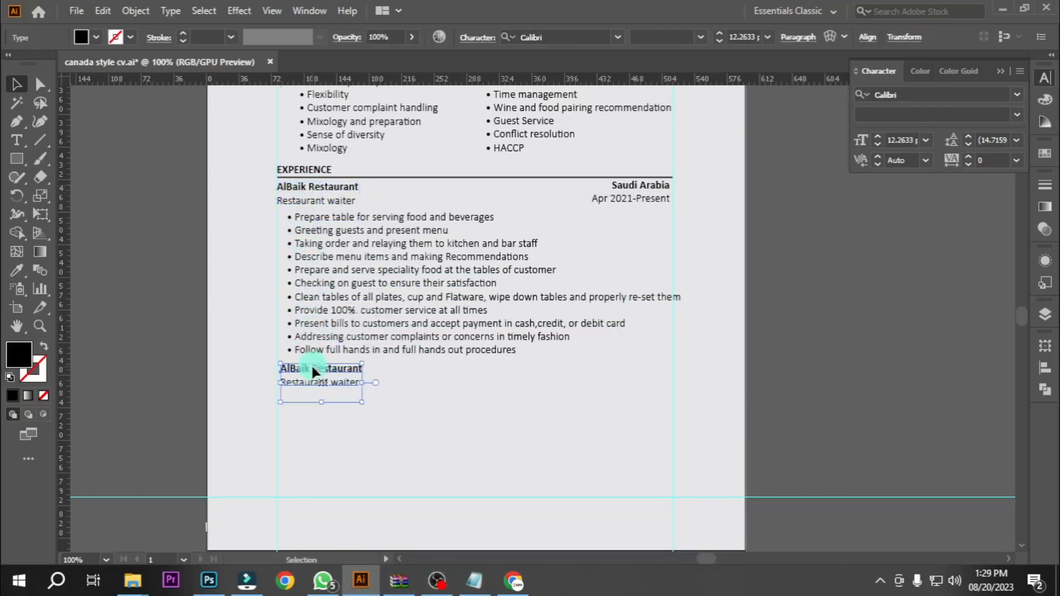
triple_click(312, 371)
key("ctrl+a")
key("ctrl+v")
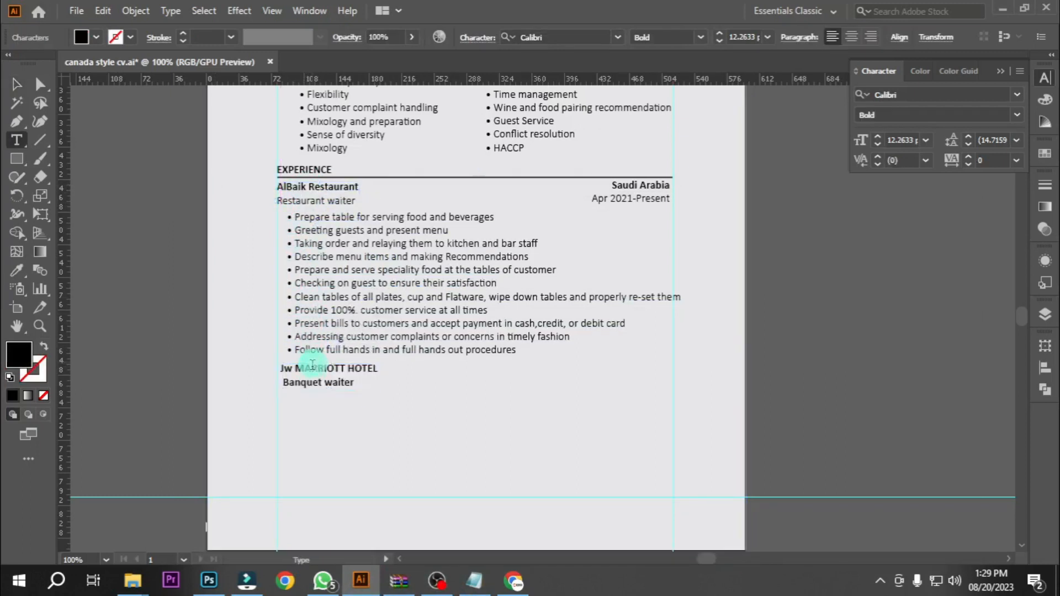
- Set the Banquet waiter line to the Light font style and nudge the Jw MARRIOTT HOTEL block toward the left margin guide
left_click(15, 84)
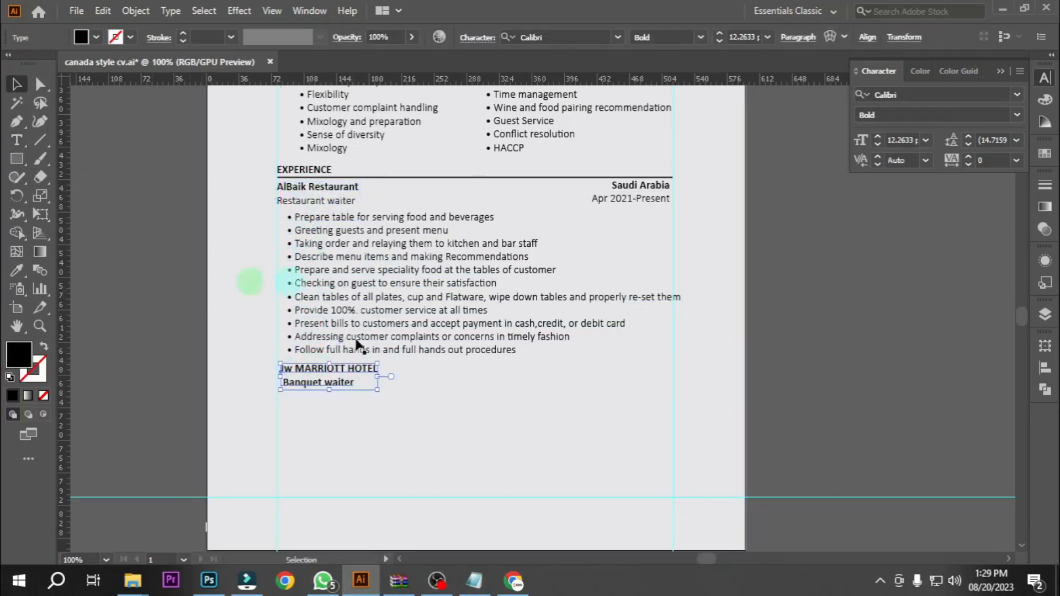
triple_click(332, 381)
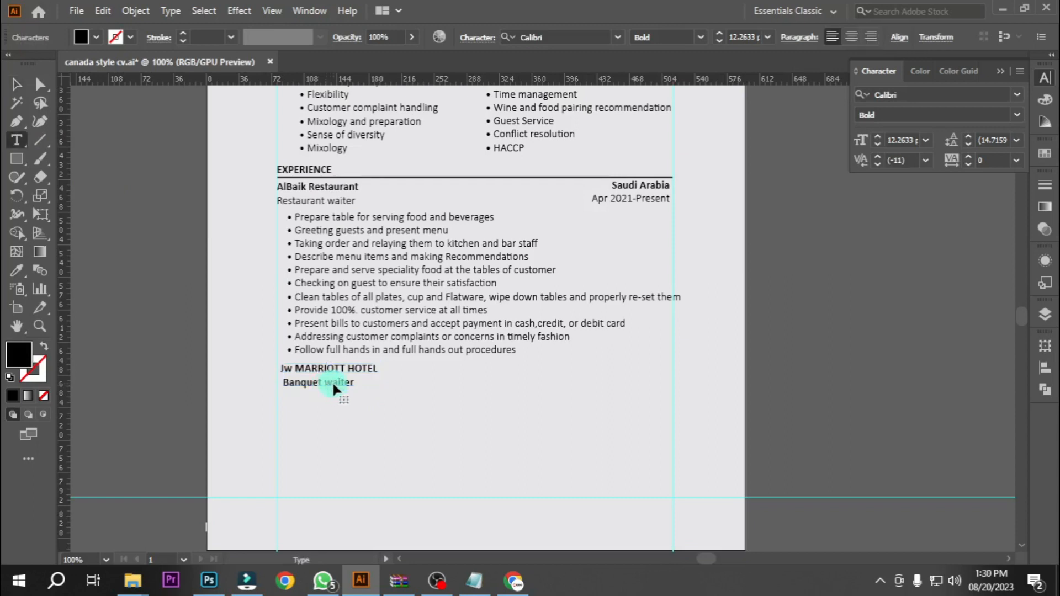
left_click(1021, 114)
left_click(955, 133)
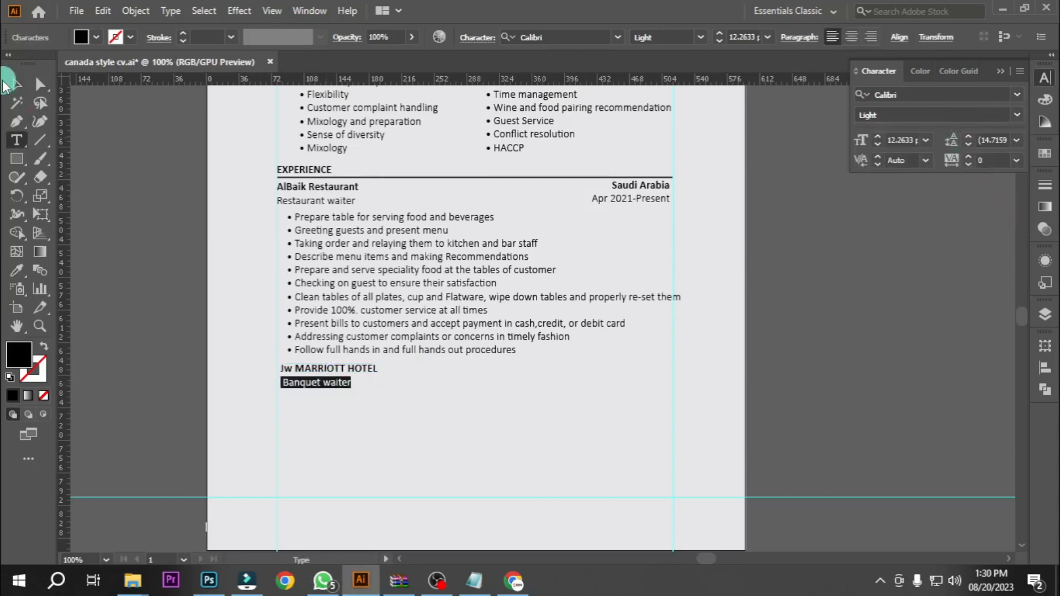
left_click(16, 84)
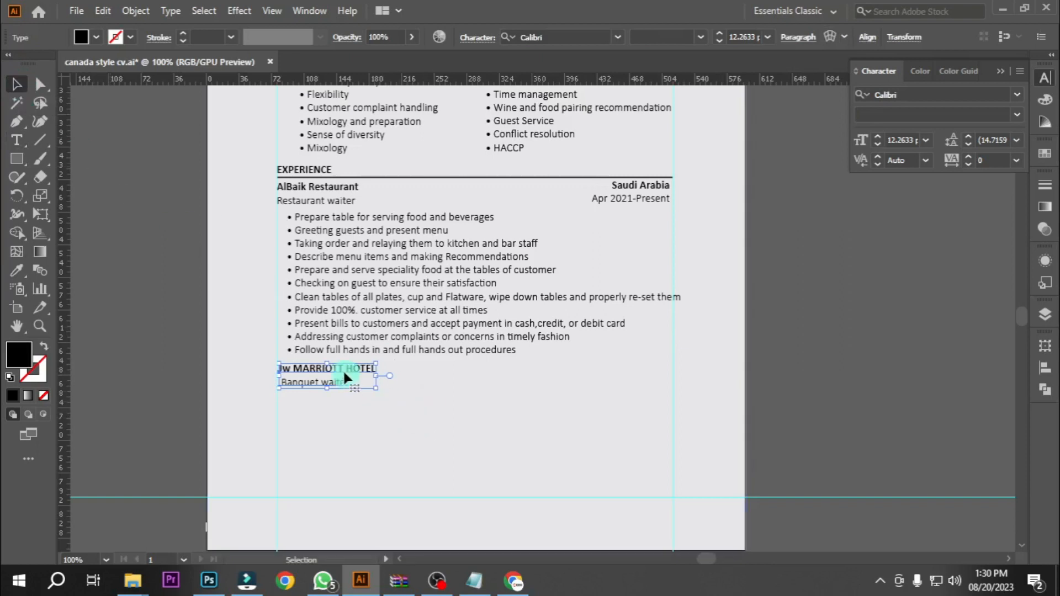
- Cut the lines MalaysiaApr and 2010 Nov 2011 from beneath the TGI FRIDAY'S bullets in the Notepad CV text
left_click(473, 586)
scroll(309, 394, "down", 2)
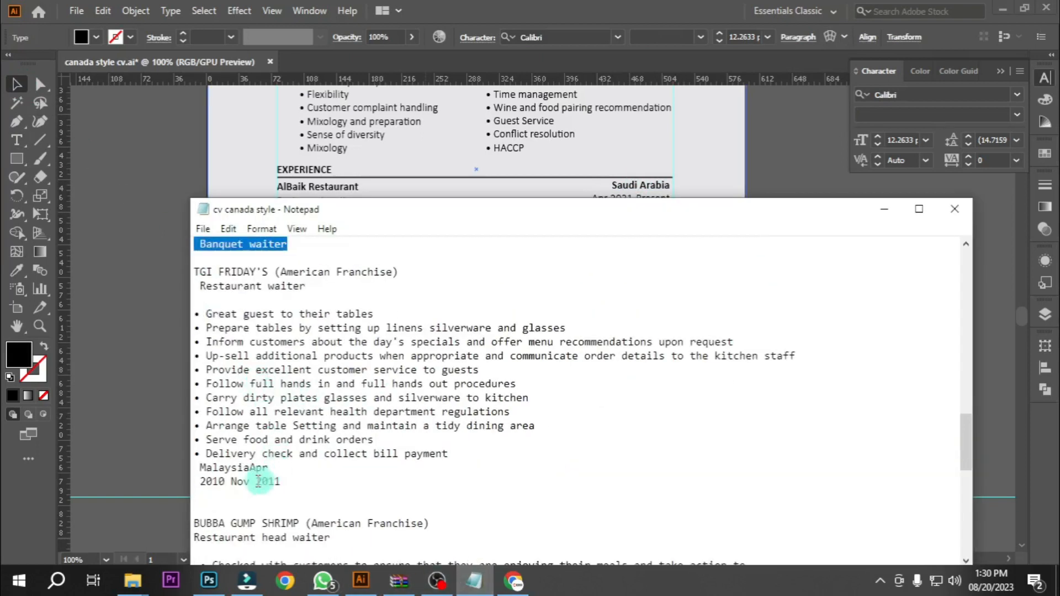
left_click_drag(202, 463, 299, 481)
key("ctrl+c")
key("BackSpace")
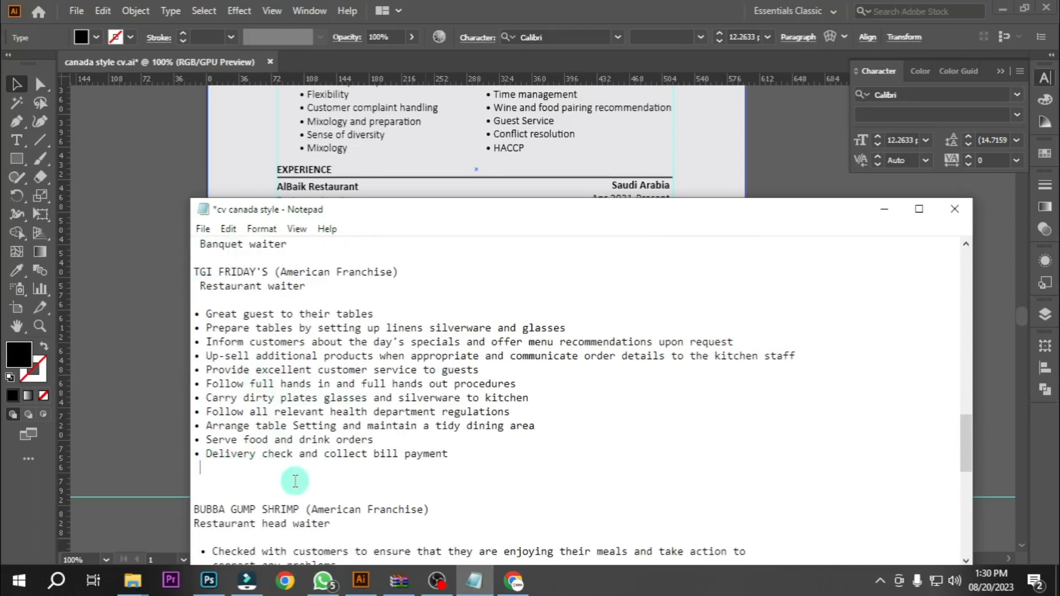
- In Illustrator, duplicate the Saudi Arabia date block level with Jw MARRIOTT HOTEL and replace its text with MalaysiaApr and 2010 Nov 2011
left_click(360, 580)
left_click_drag(634, 188, 637, 375)
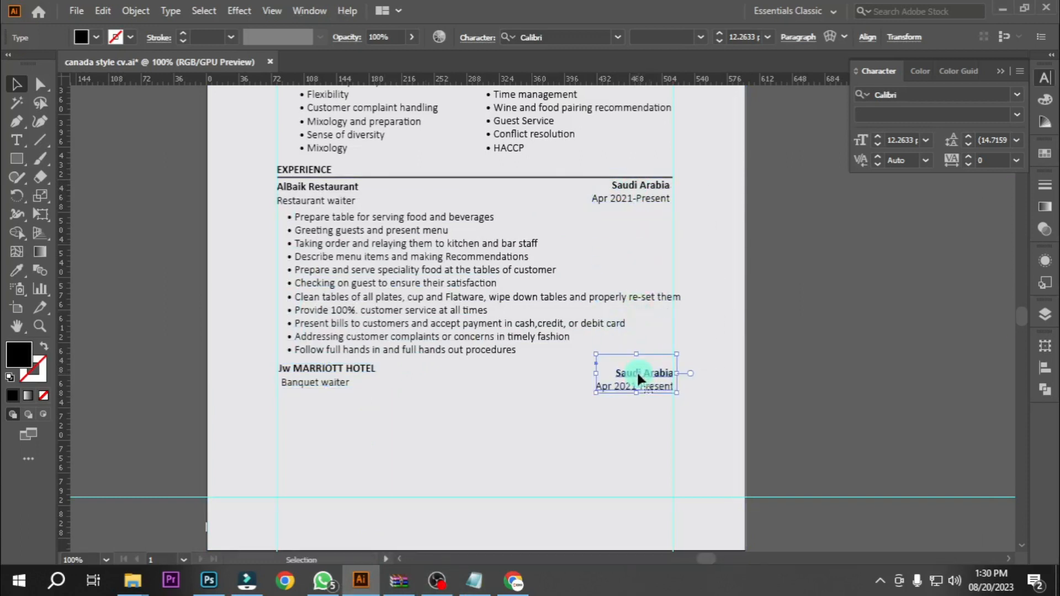
double_click(637, 369)
key("ctrl+a")
key("ctrl+v")
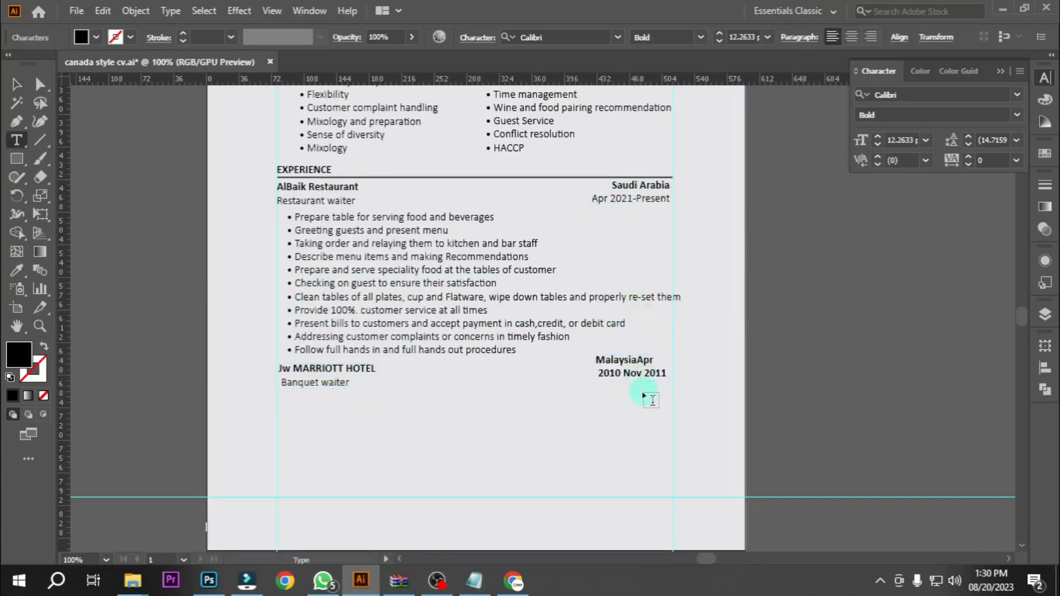
left_click(16, 84)
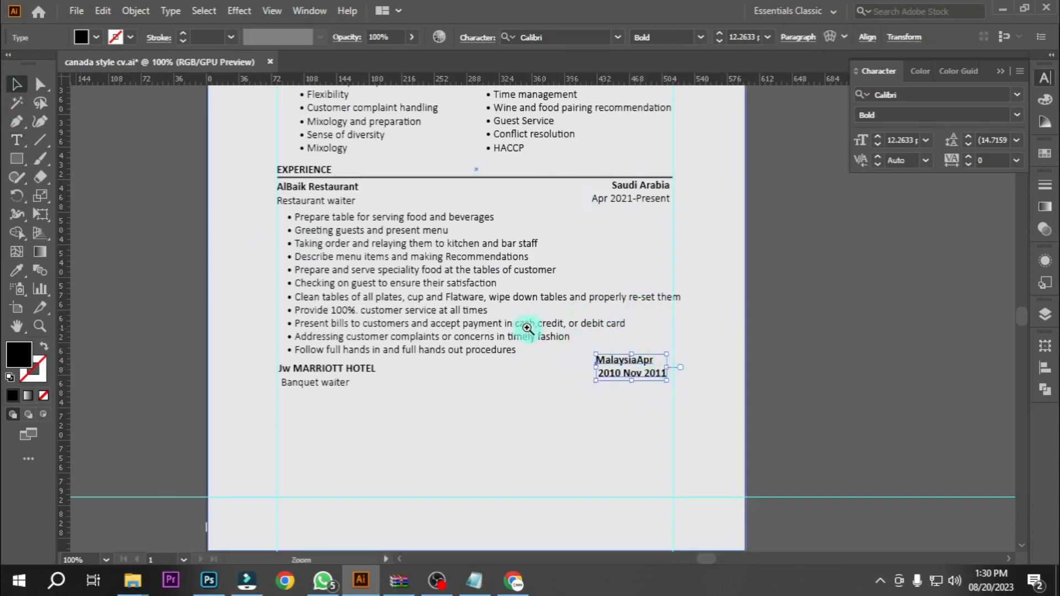
- Shift MalaysiaApr right to line up with the end of the date below, and set 2010 Nov 2011 to Light
left_click(527, 328)
double_click(680, 398)
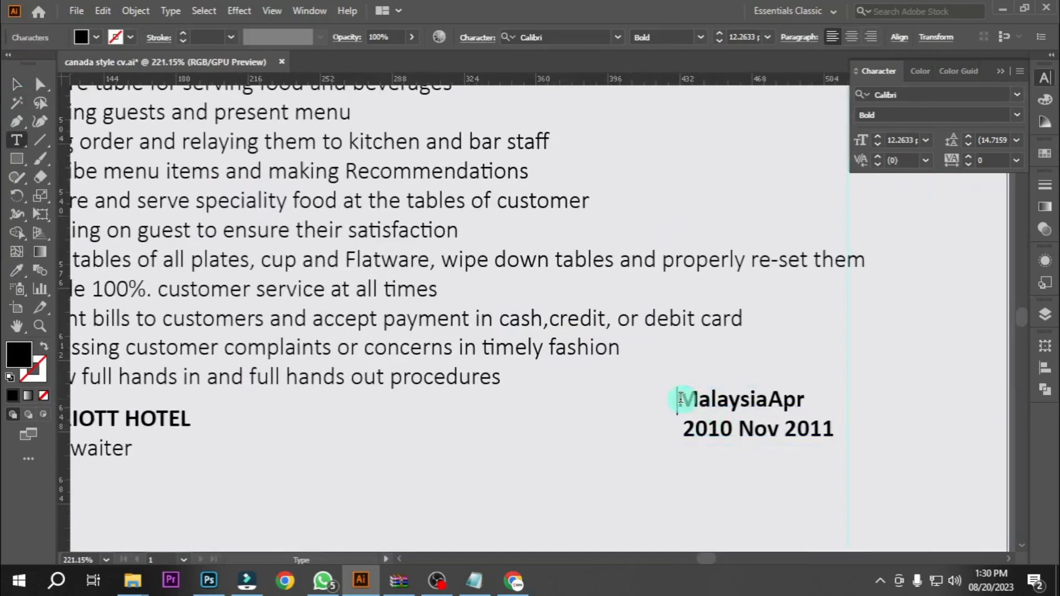
triple_click(720, 430)
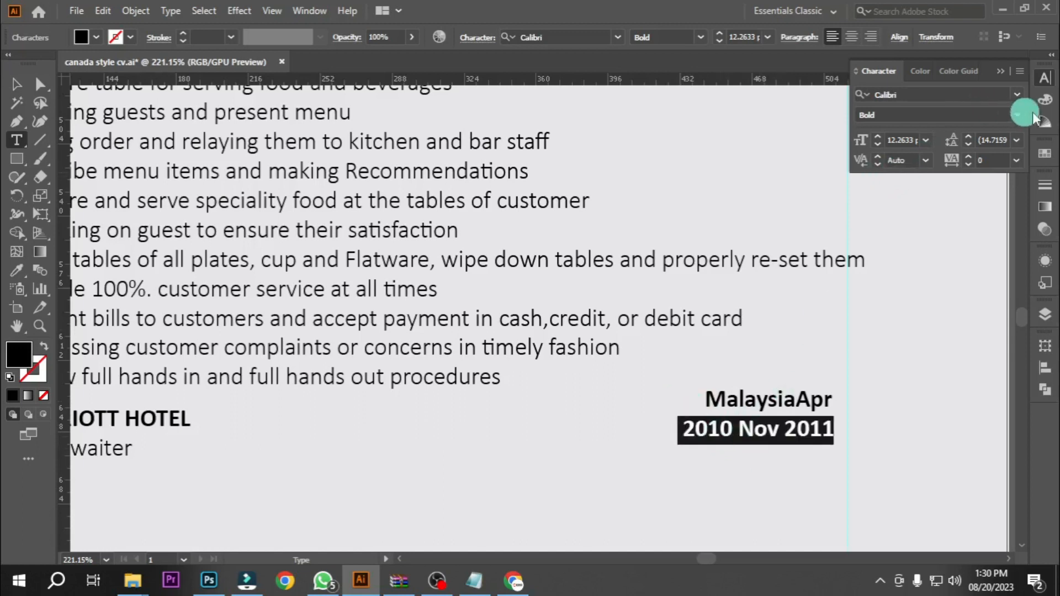
left_click(1018, 121)
left_click(883, 198)
left_click(18, 85)
- Duplicate the AlBaik Restaurant duty bullets beneath the Banquet waiter line
scroll(539, 298, "down", 5)
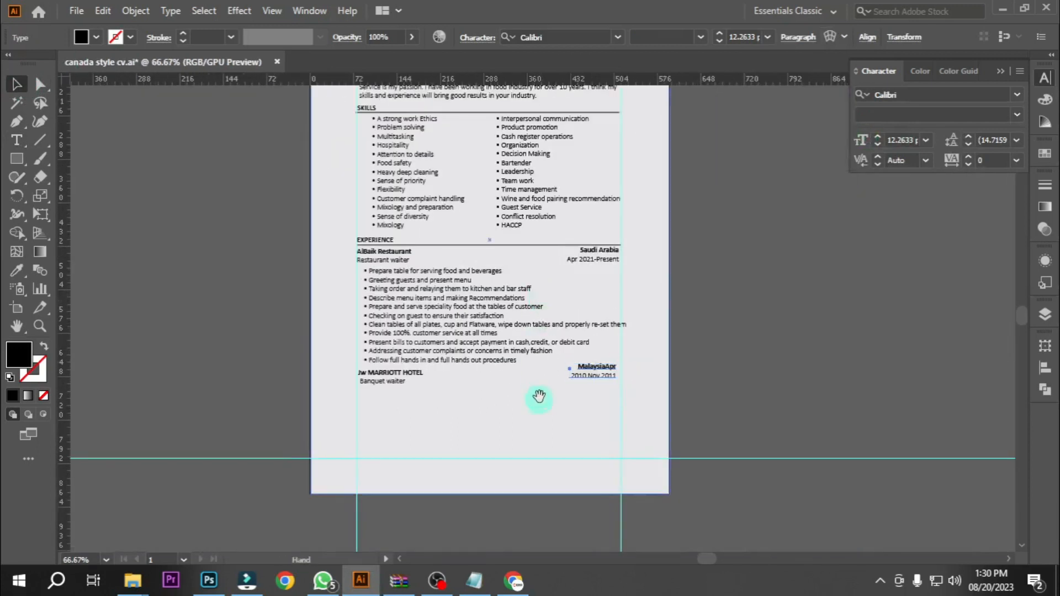
left_click(399, 263)
left_click_drag(399, 265, 404, 385)
scroll(473, 350, "up", 3)
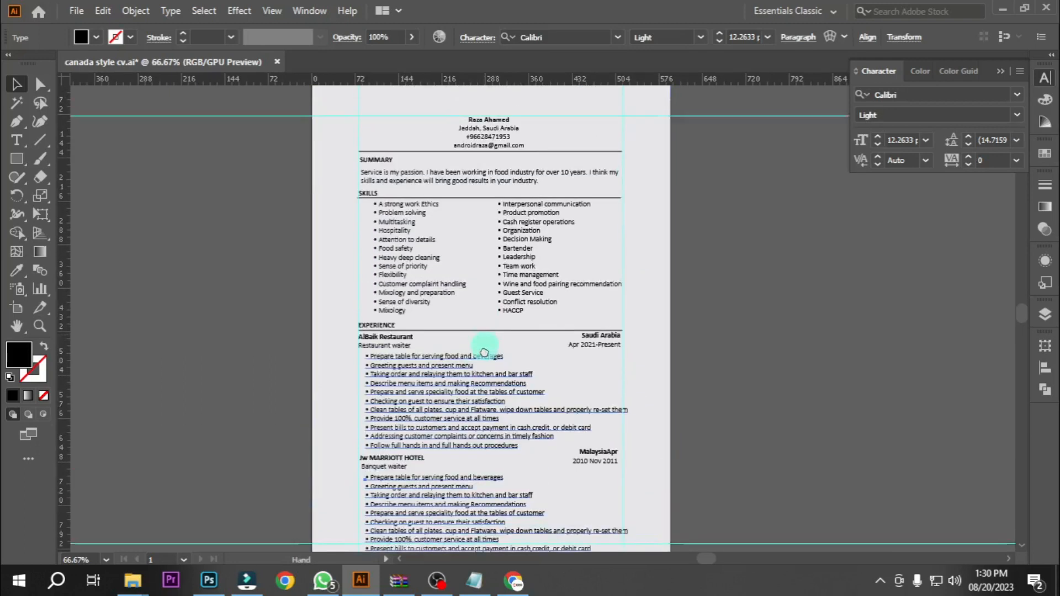
scroll(473, 300, "down", 3)
double_click(387, 377)
left_click(349, 382)
left_click_drag(376, 376, 446, 390)
left_click(17, 84)
left_click(463, 376)
left_click(492, 433)
- Cut the last three bullets, from Present bills to Follow full hands, out of the Jw MARRIOTT HOTEL list
left_click_drag(331, 338, 453, 446)
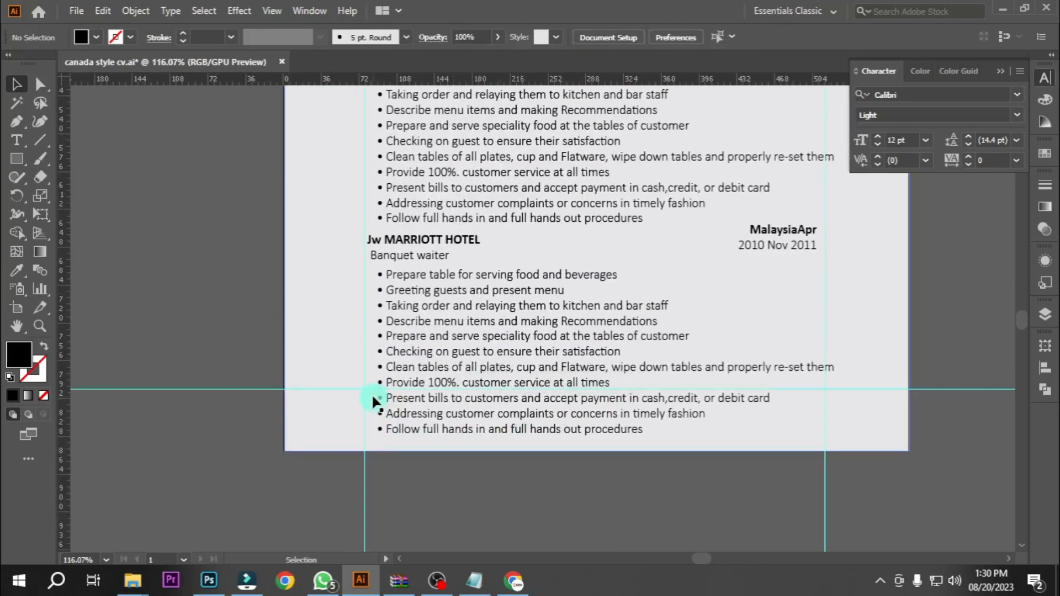
triple_click(602, 397)
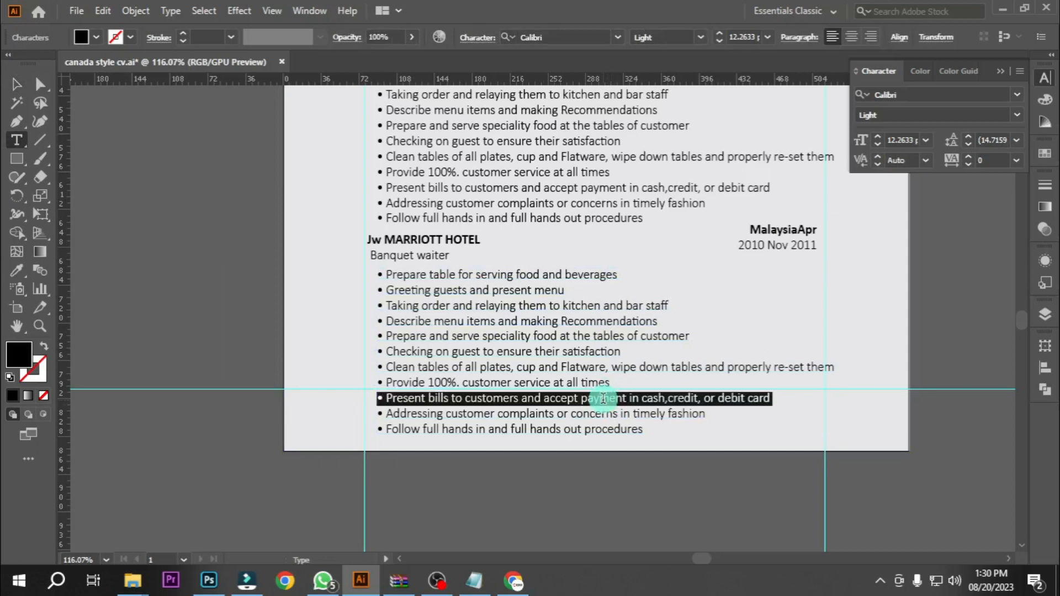
double_click(639, 429)
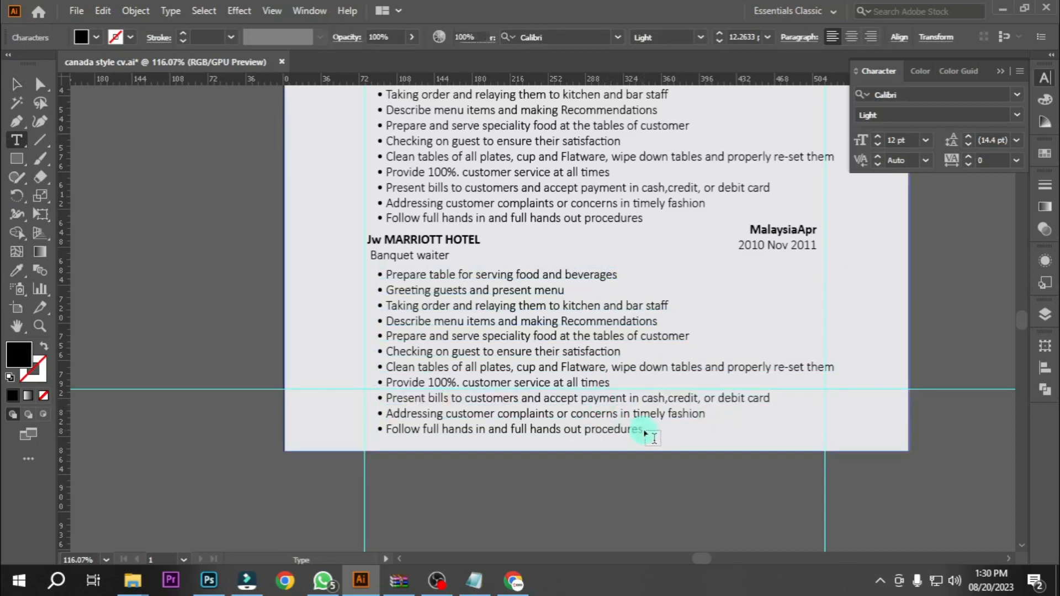
left_click_drag(642, 429, 384, 392)
key("Delete")
left_click(220, 295)
left_click(16, 85)
scroll(402, 397, "down", 3)
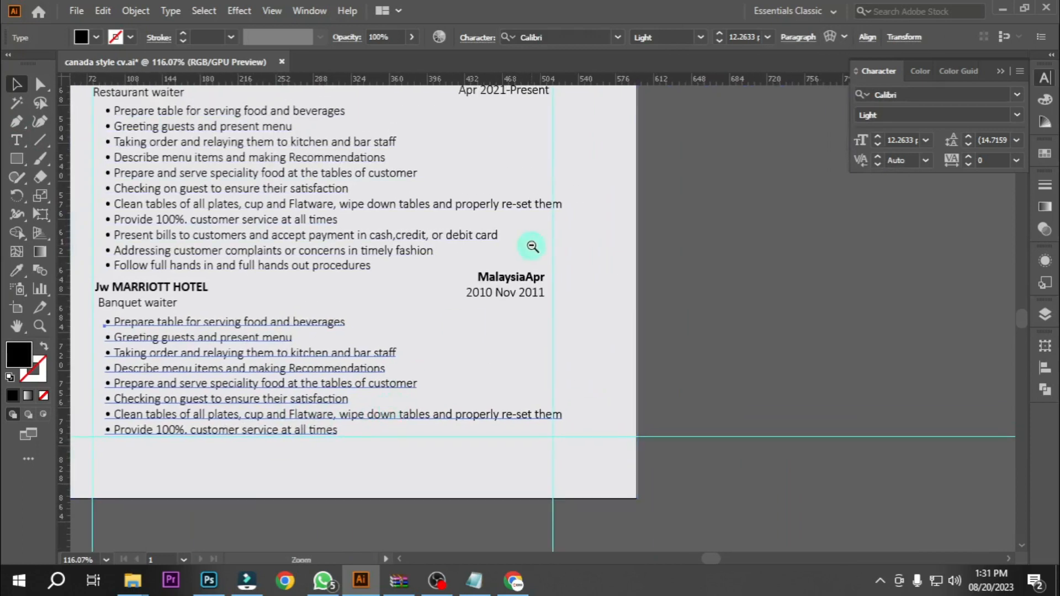
- Duplicate the page background rectangle to the right of the first page as a second CV page
left_click_drag(532, 261, 468, 303)
left_click(459, 180)
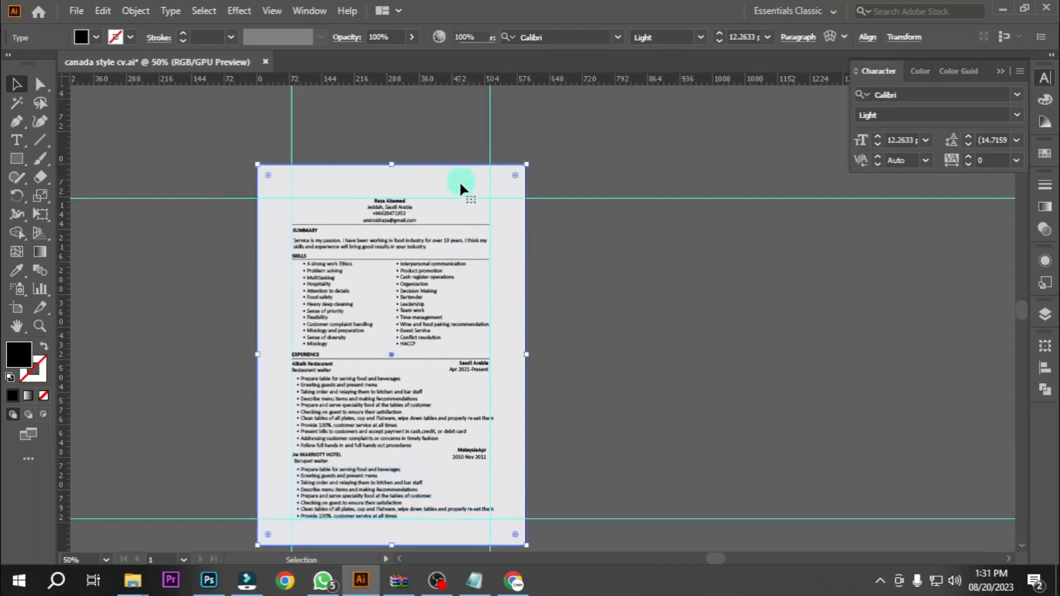
left_click_drag(465, 179, 748, 180)
left_click_drag(726, 372, 688, 356)
- Duplicate the Jw MARRIOTT HOTEL bullets at the second page's upper margin and replace their text with the three cut bullets
left_click_drag(317, 473, 588, 198)
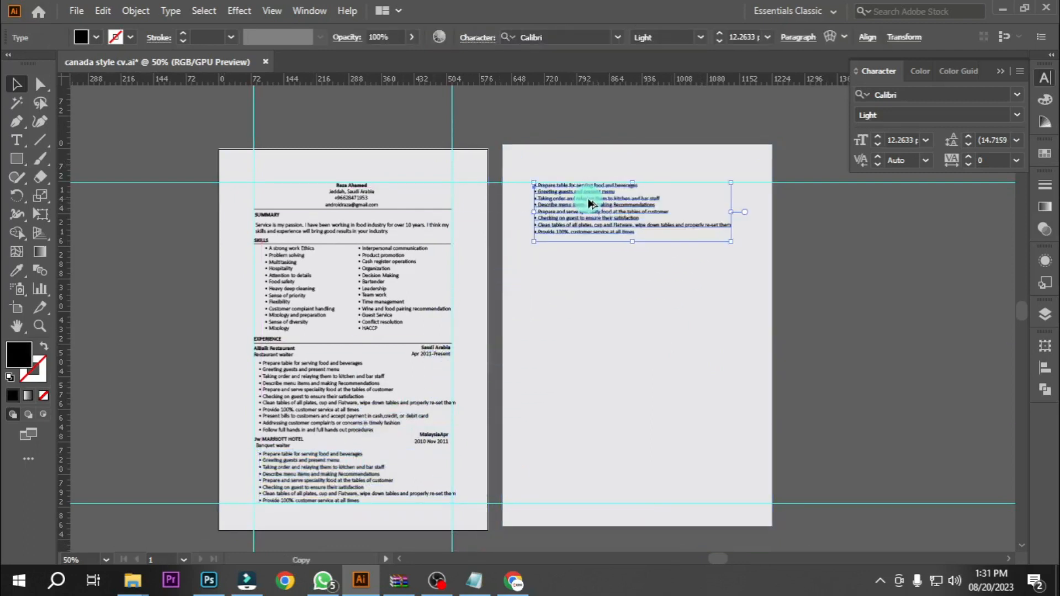
triple_click(587, 198)
key("ctrl+a")
key("ctrl+v")
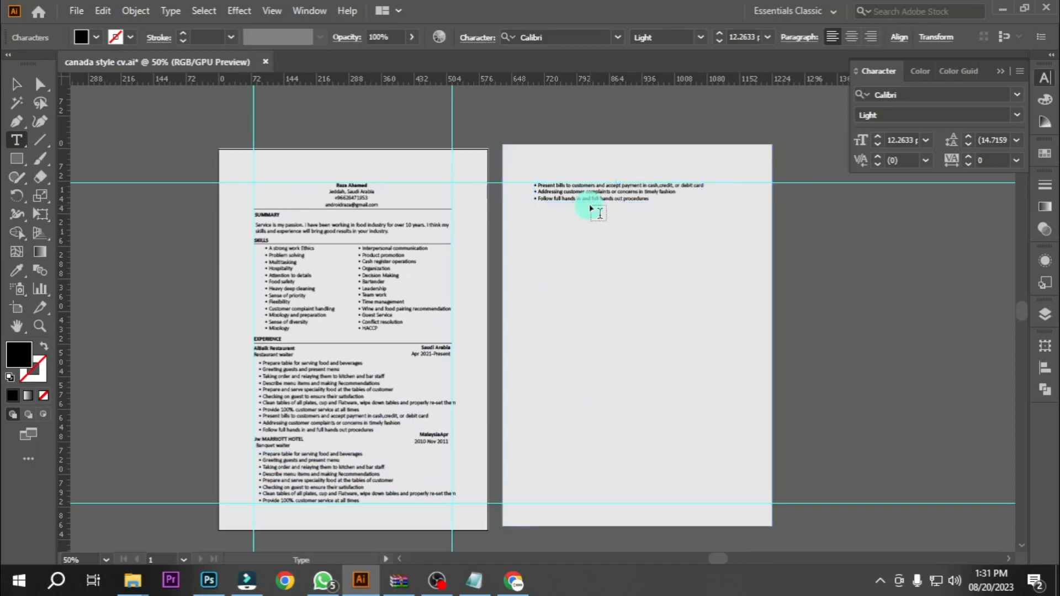
left_click(20, 84)
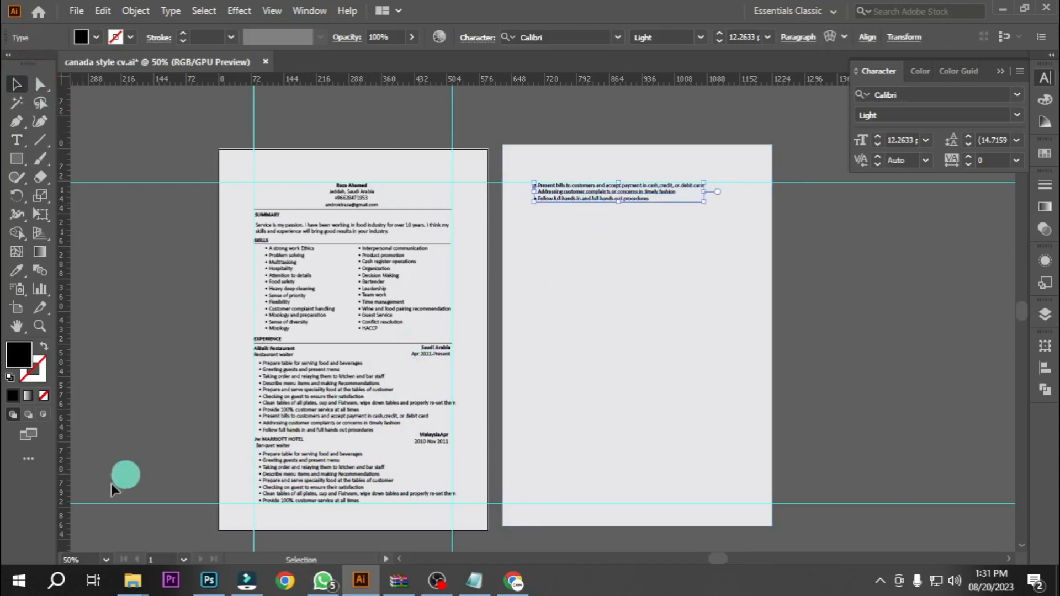
- Add vertical guides marking the left and right margins of the second page
left_click_drag(67, 482, 536, 416)
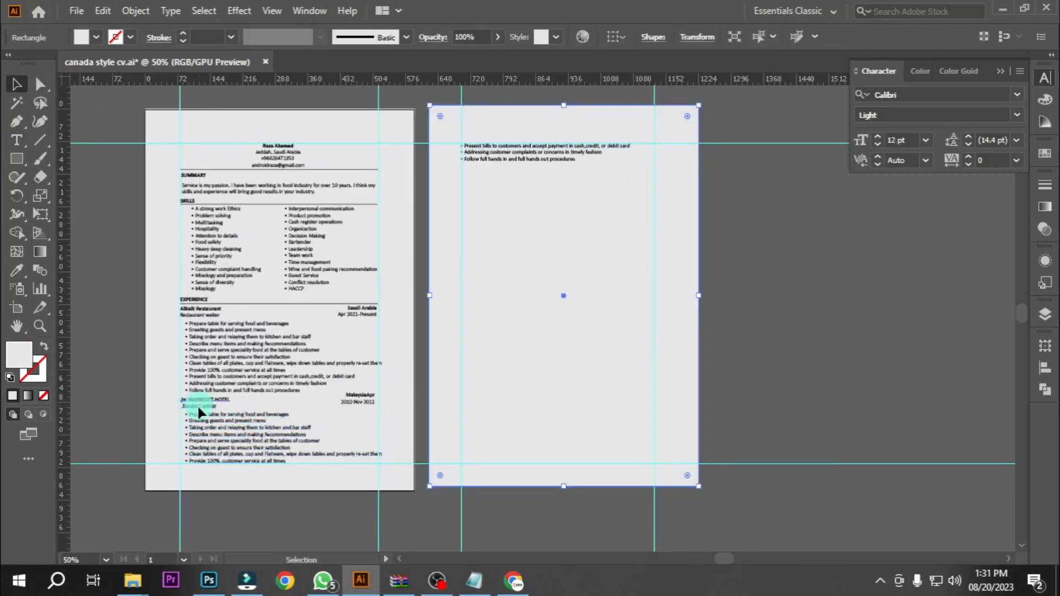
- Duplicate the Jw MARRIOTT HOTEL heading, its Malaysia date block and its bullet list onto the second page below the three bullets
left_click(199, 409)
left_click(358, 398, "shift")
left_click_drag(358, 394, 635, 178)
left_click_drag(226, 441, 499, 227)
left_click(502, 280)
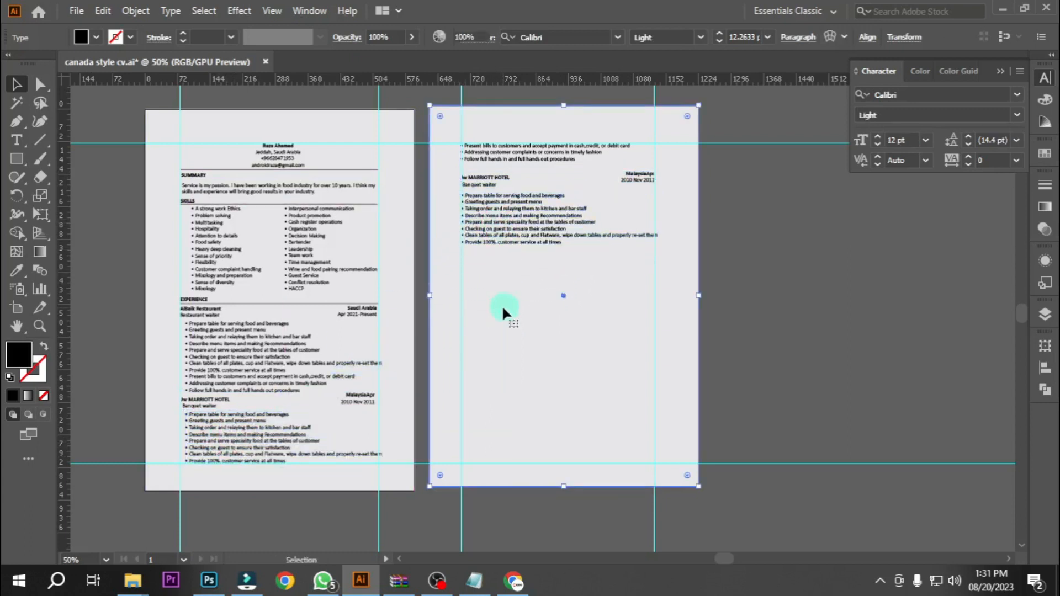
- Tighten the vertical spacing between the bullets, hotel heading, date block and duty list on the second page
left_click(482, 150)
left_click_drag(487, 168, 486, 172)
left_click(486, 177)
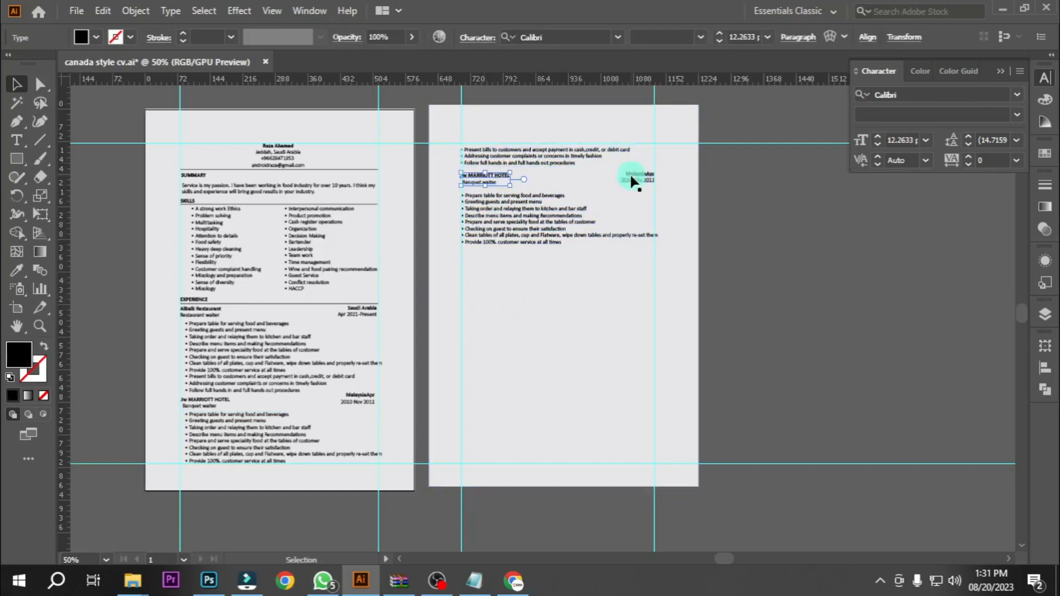
left_click_drag(635, 182, 634, 180)
left_click_drag(509, 223, 504, 217)
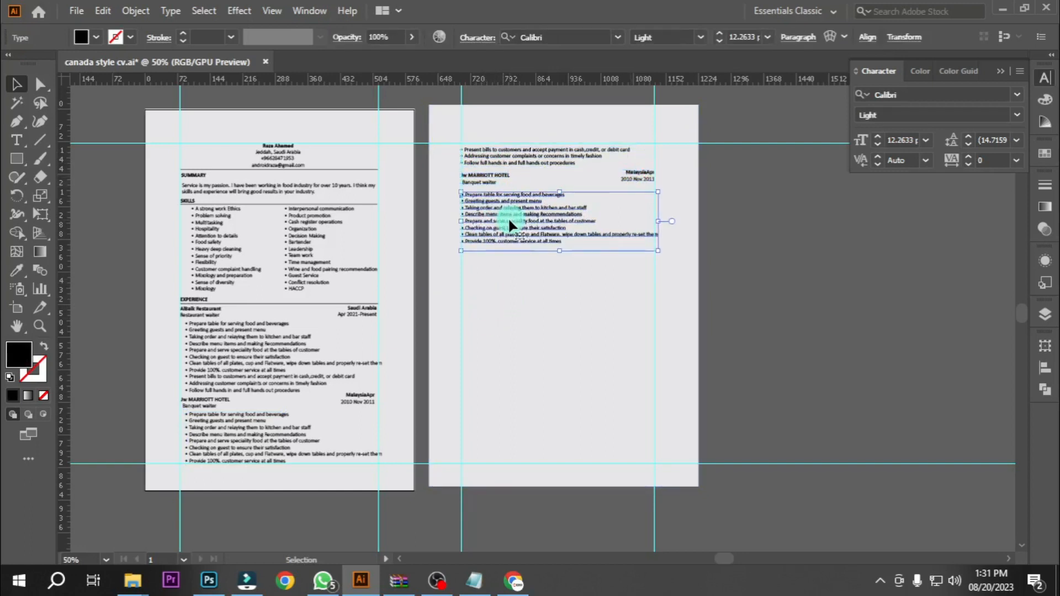
left_click(491, 305)
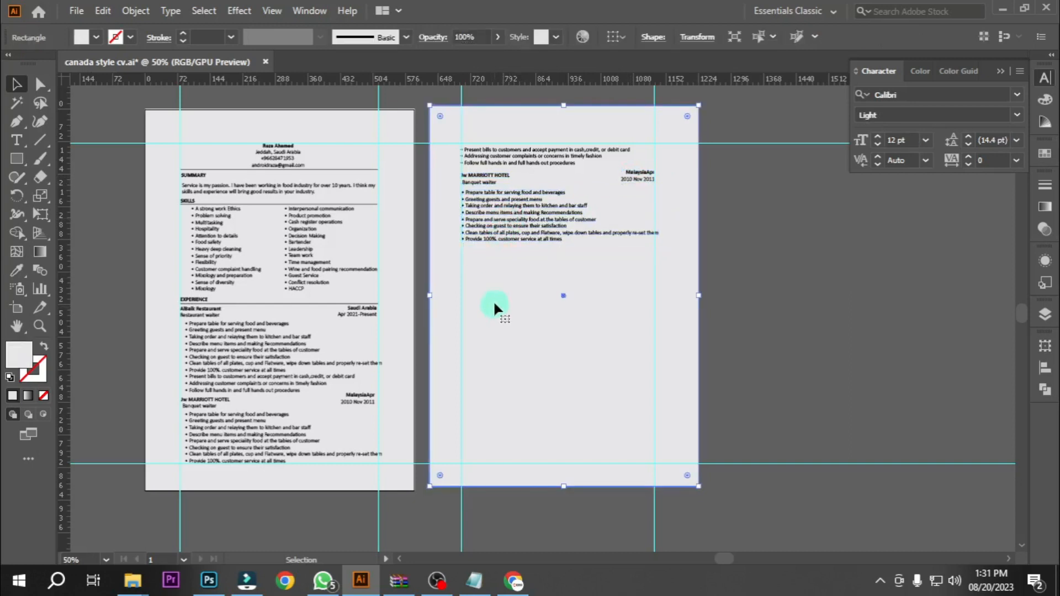
- Copy the CERTIFICATION section, through (BUBBA GUMP SHRIMP CO. Malaysia), from the Notepad CV text
left_click_drag(525, 276, 592, 338)
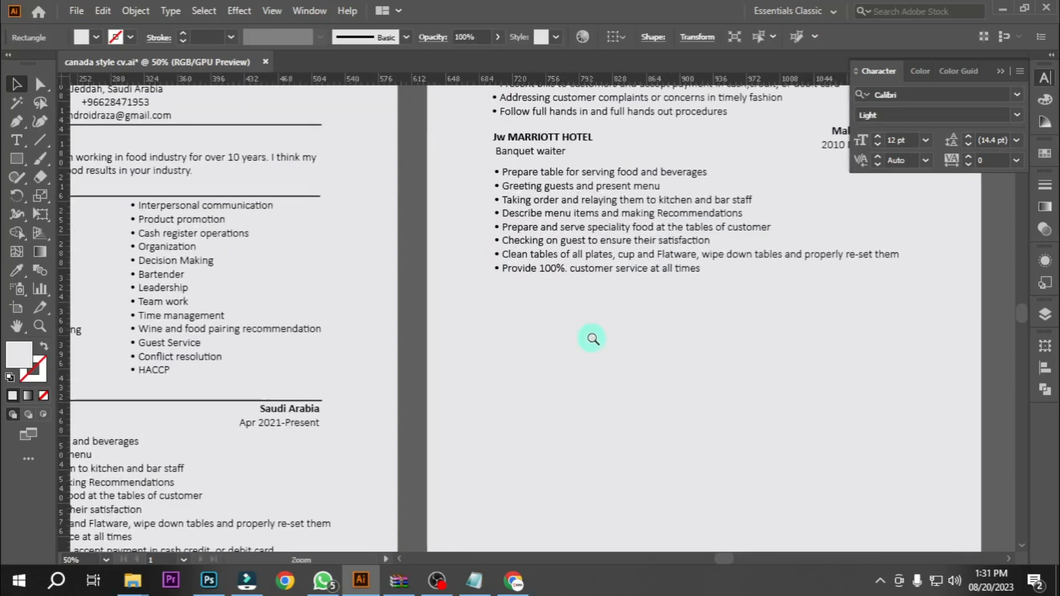
left_click(473, 581)
scroll(290, 389, "down", 12)
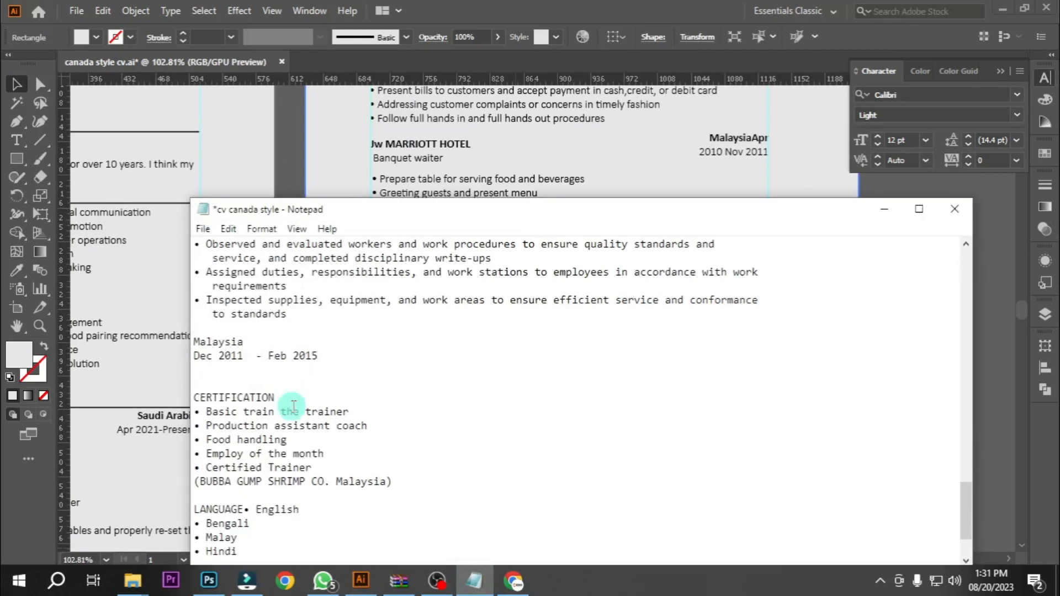
left_click_drag(195, 311, 415, 407)
key("ctrl+c")
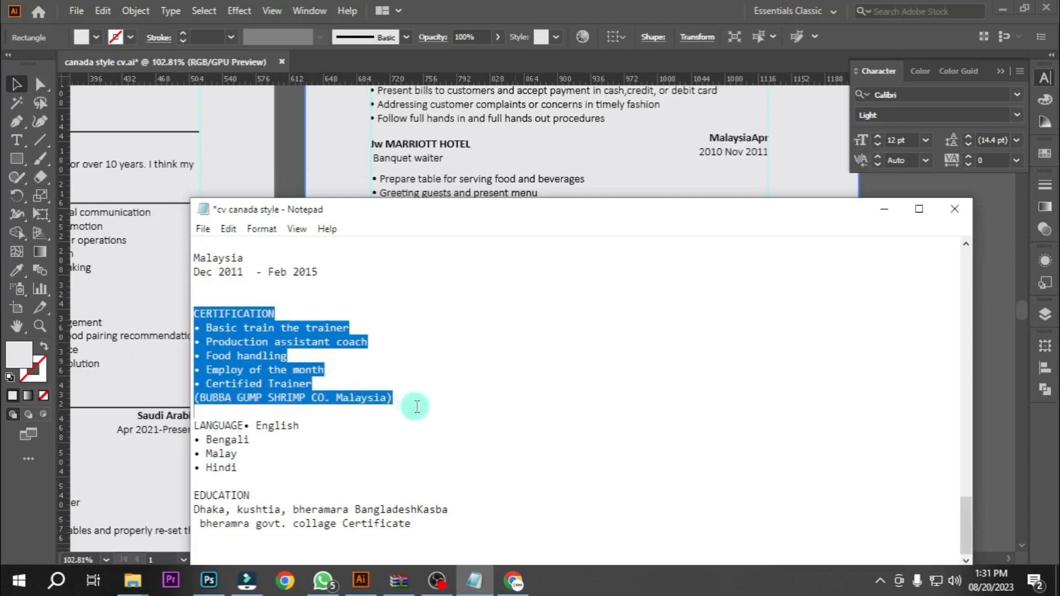
- In Illustrator, duplicate the second page's hotel duty list below itself and replace its text with the copied CERTIFICATION section
left_click(360, 580)
left_click(427, 247)
left_click_drag(433, 227, 432, 345)
triple_click(432, 345)
key("ctrl+a")
key("ctrl+v")
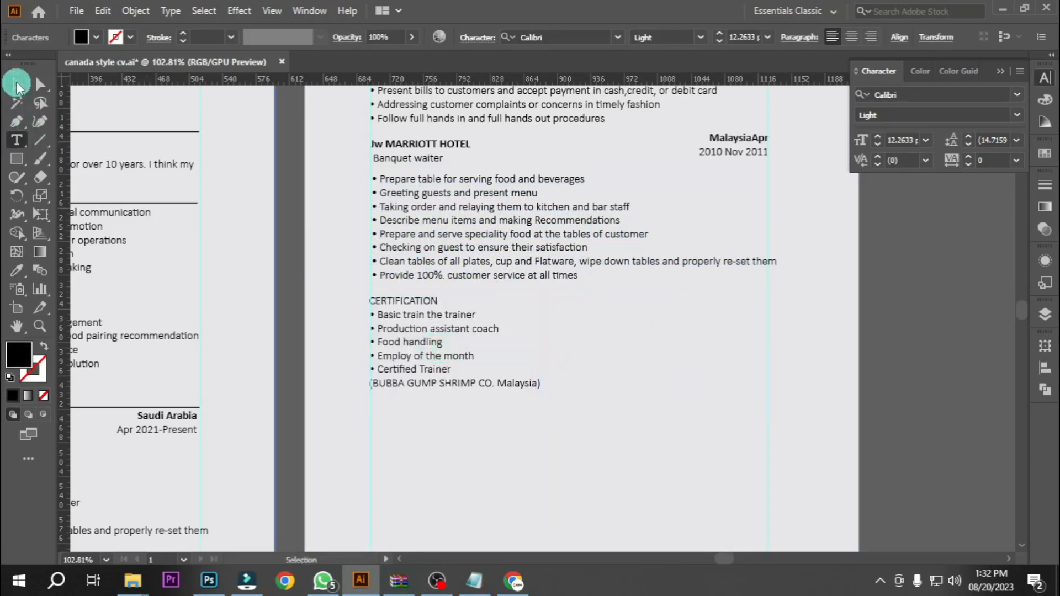
left_click(17, 84)
- Place a copy of the EXPERIENCE separator line beneath the CERTIFICATION heading and set the heading to Bold
left_click(141, 407)
left_click_drag(141, 407, 721, 311)
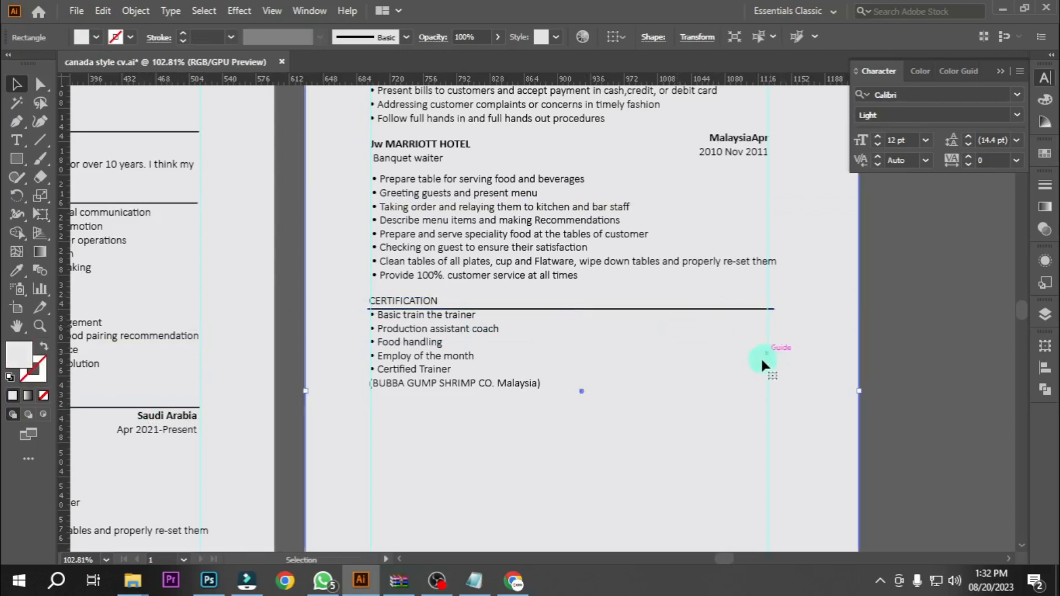
scroll(379, 303, "up", 5)
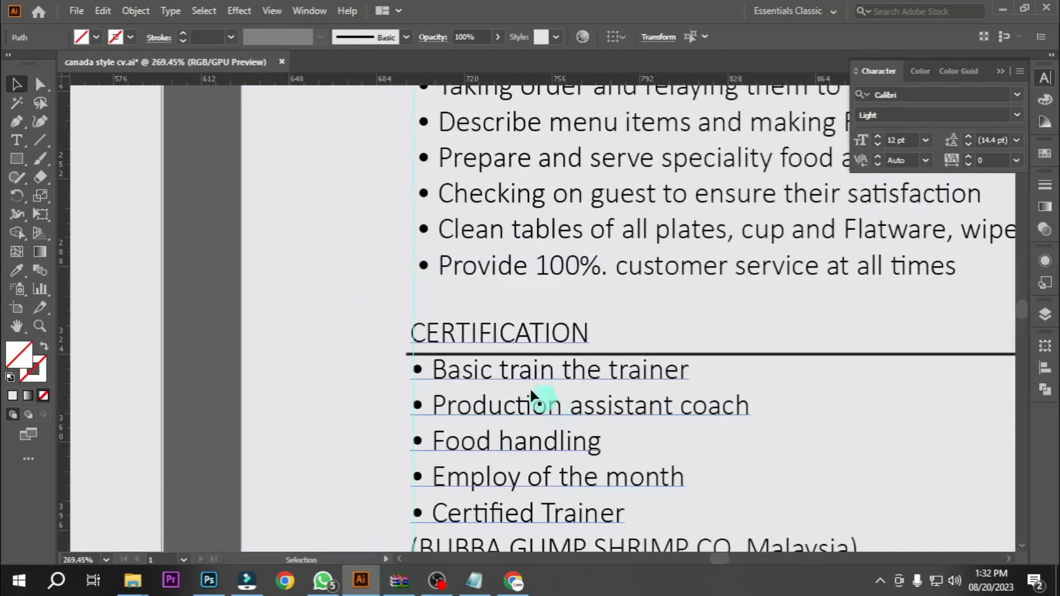
double_click(466, 334)
left_click(1015, 114)
key("Escape")
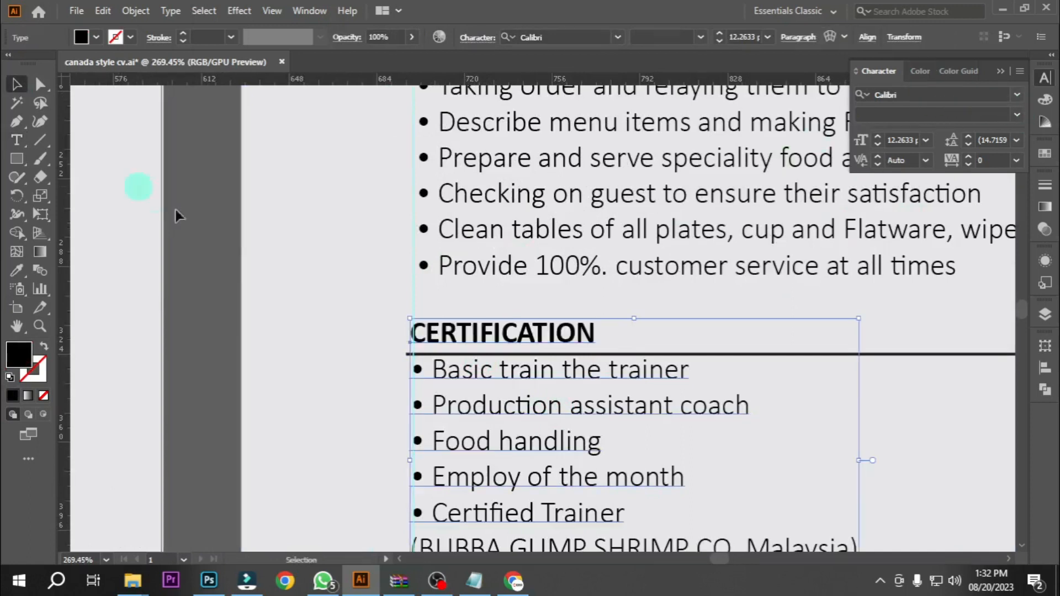
left_click(234, 257)
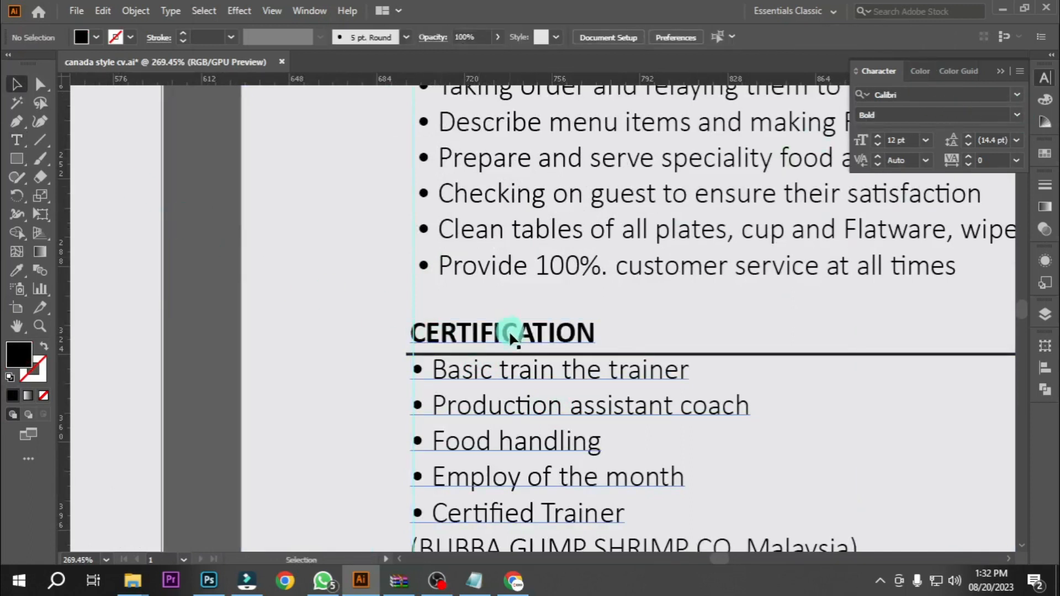
left_click_drag(515, 371, 485, 179)
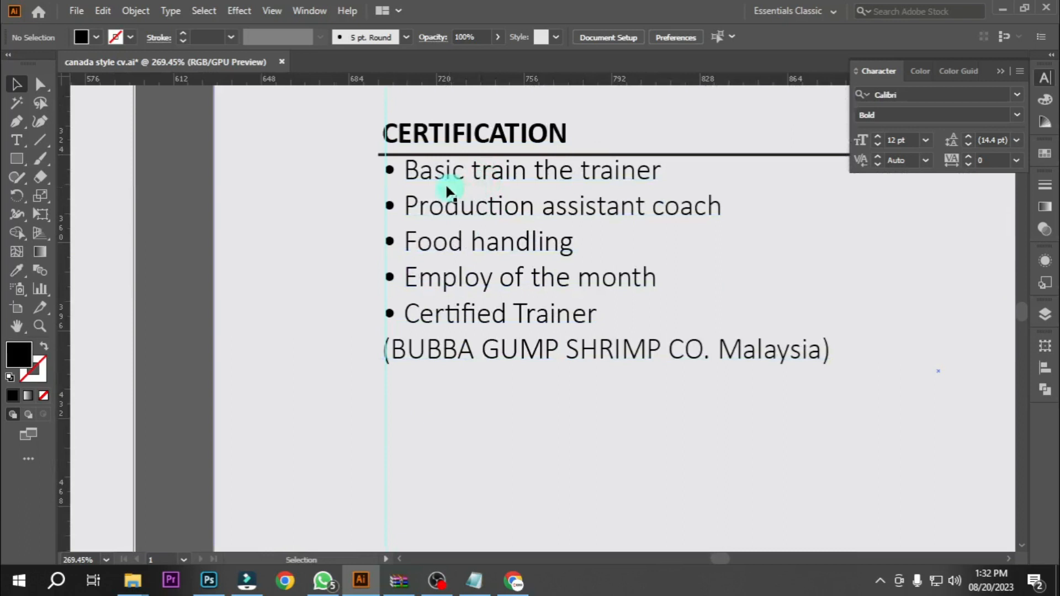
- Split the CERTIFICATION bullet list into its own text object and place it just below the heading's separator line
left_click(407, 168)
triple_click(391, 168)
left_click_drag(387, 169, 862, 364)
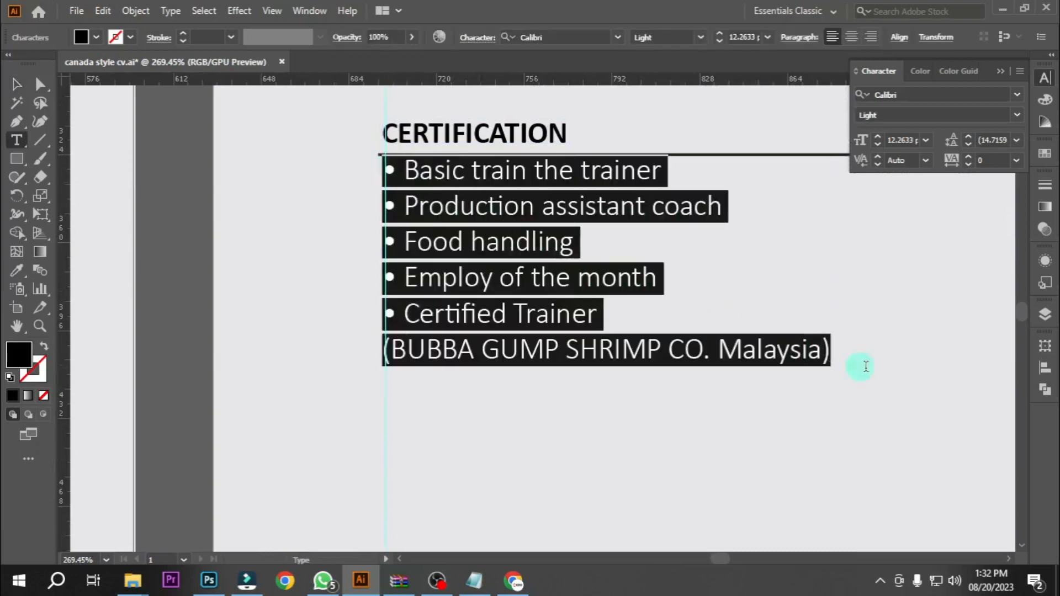
key("BackSpace")
key("ctrl+minus")
key("ctrl+minus")
key("ctrl+z")
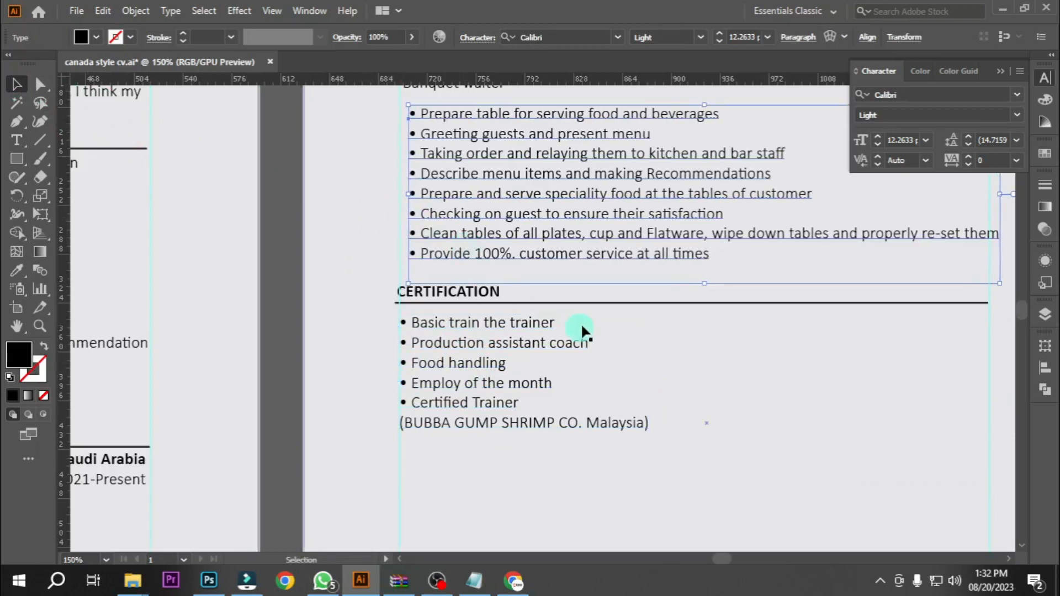
- Copy the EDUCATION section, through the collage Certificate line, from the Notepad CV text
scroll(591, 342, "down", 5)
key("ctrl+minus")
key("ctrl+minus")
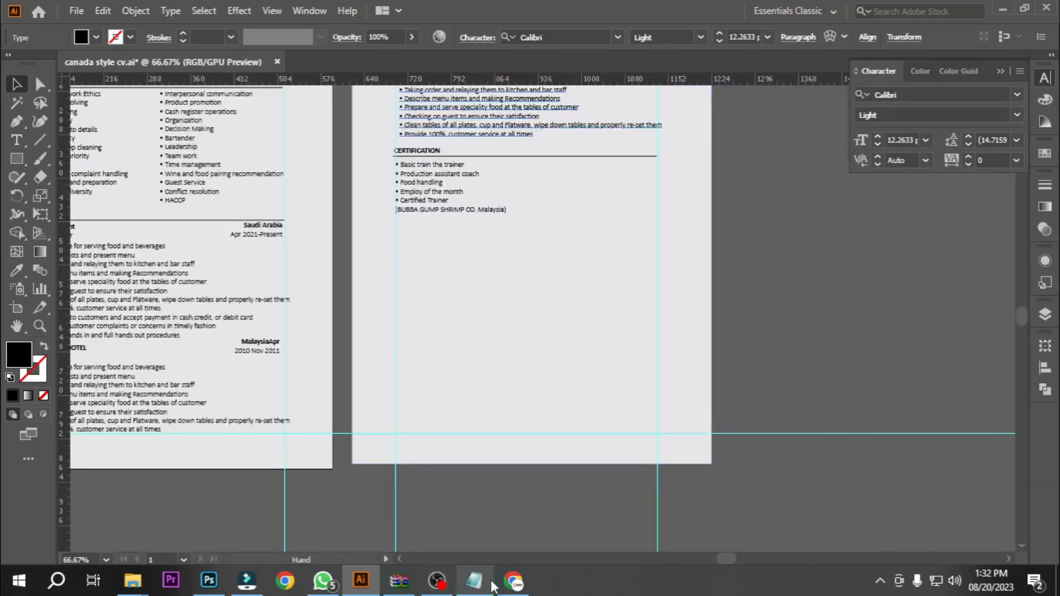
left_click(474, 580)
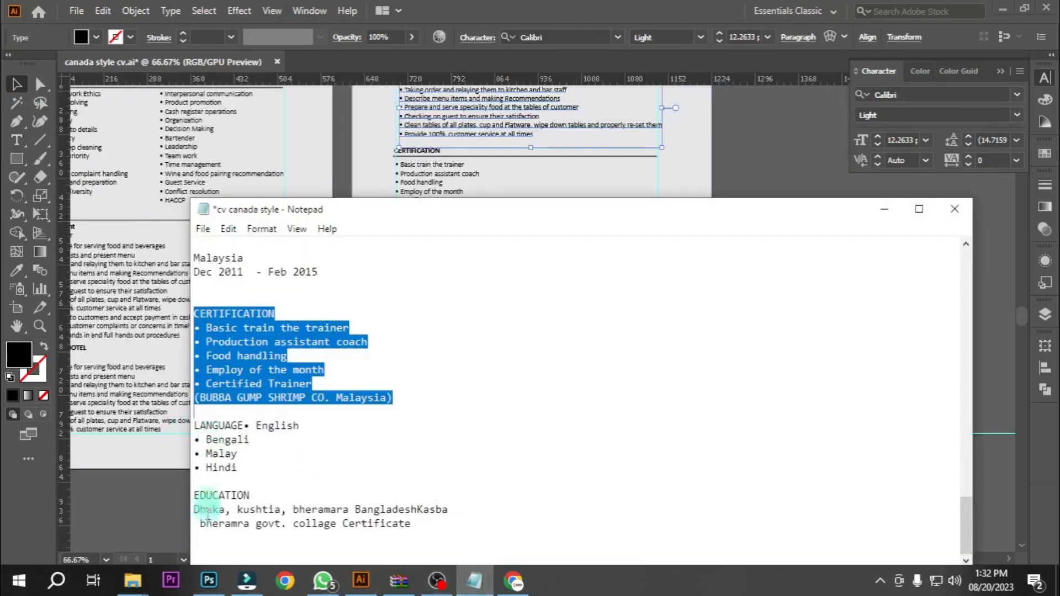
left_click_drag(197, 495, 342, 506)
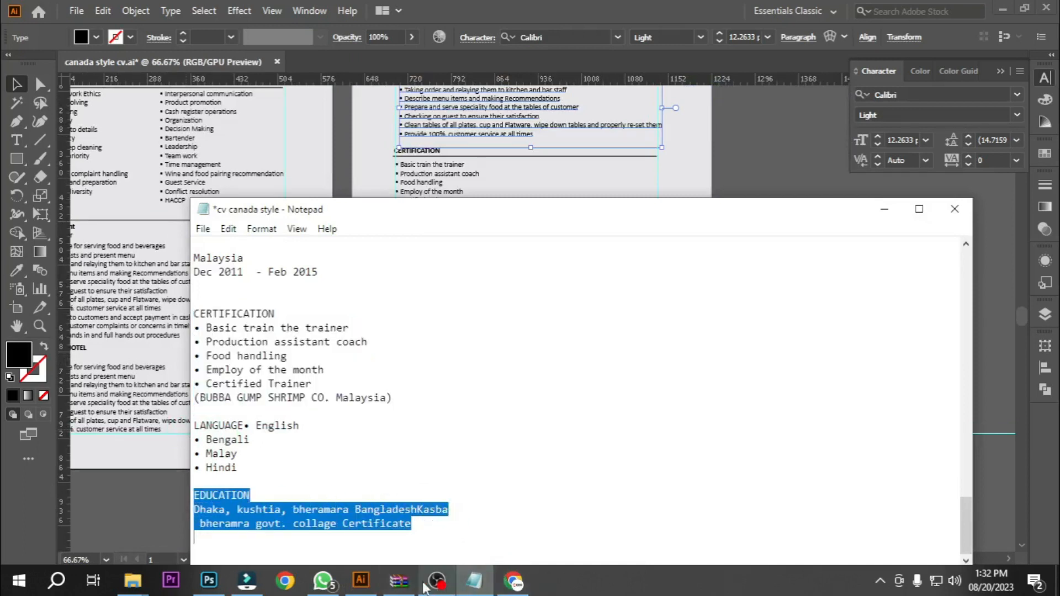
- In Illustrator, duplicate the CERTIFICATION bullet list into the empty space directly below it on the second page
left_click(361, 580)
left_click(415, 176)
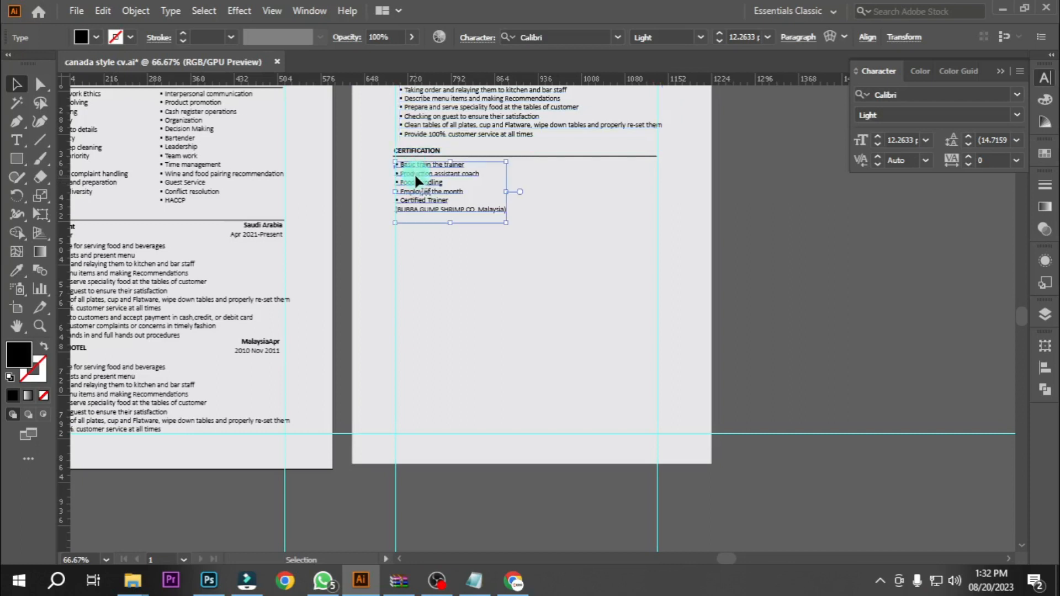
left_click_drag(414, 202, 414, 249)
key("ctrl+z")
left_click(415, 177)
left_click(414, 176)
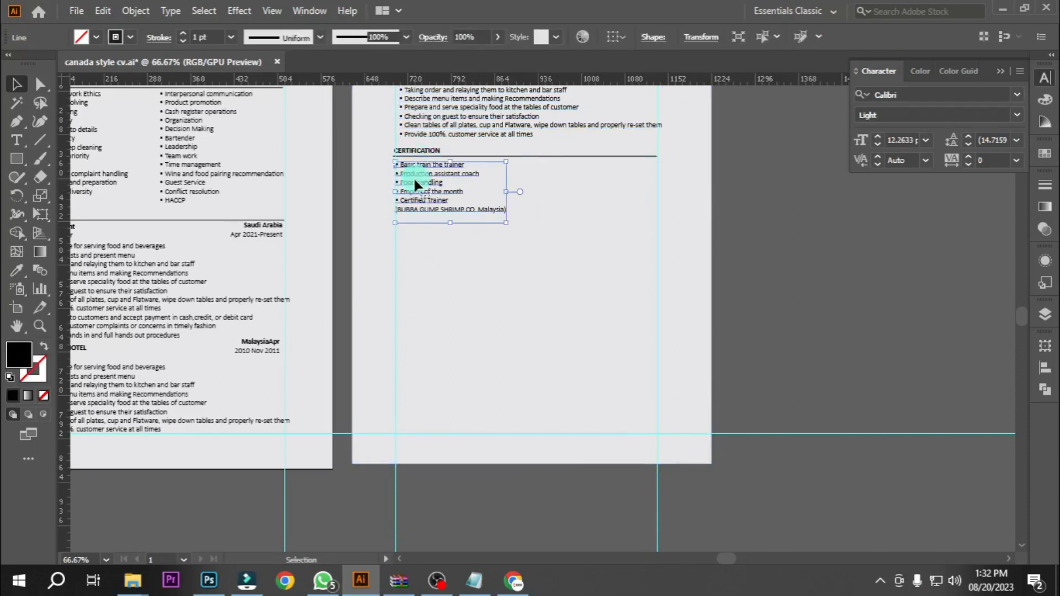
left_click_drag(415, 179, 421, 256)
double_click(418, 248)
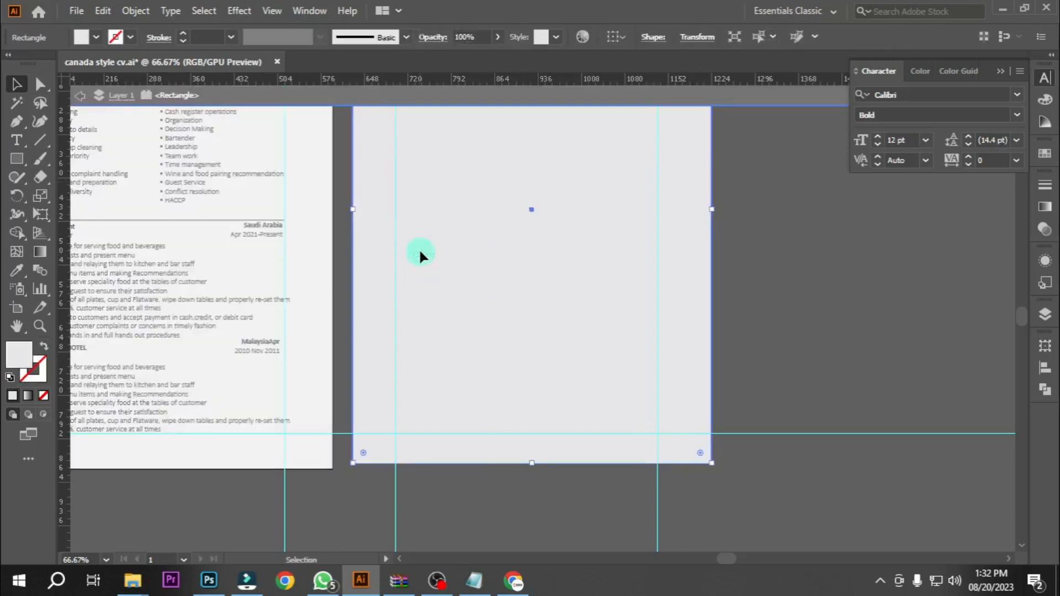
left_click(413, 94)
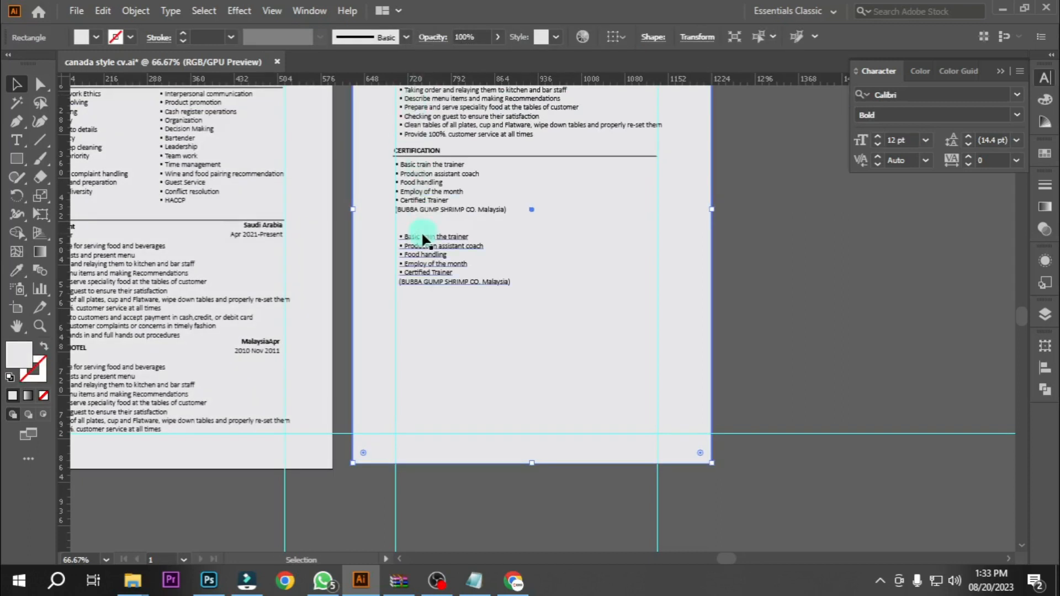
- Replace the duplicated bullet list's text with the copied EDUCATION section
double_click(422, 236)
triple_click(423, 236)
key("ctrl+a")
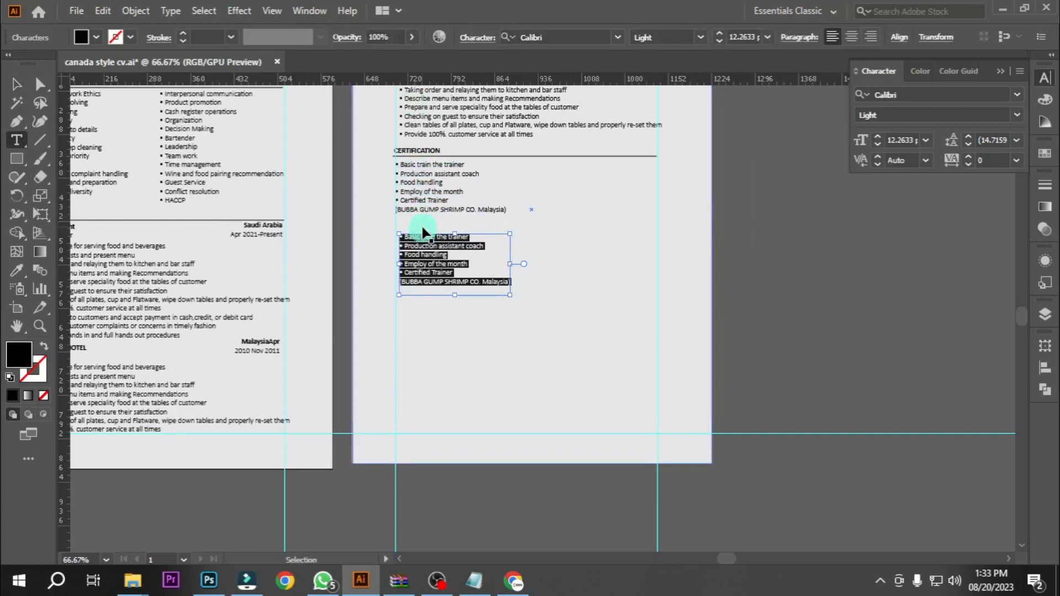
type("EDUCATION Dhaka, kushtia, bheramara BangladeshKasha bheramra govt. collage Certificate")
left_click(17, 84)
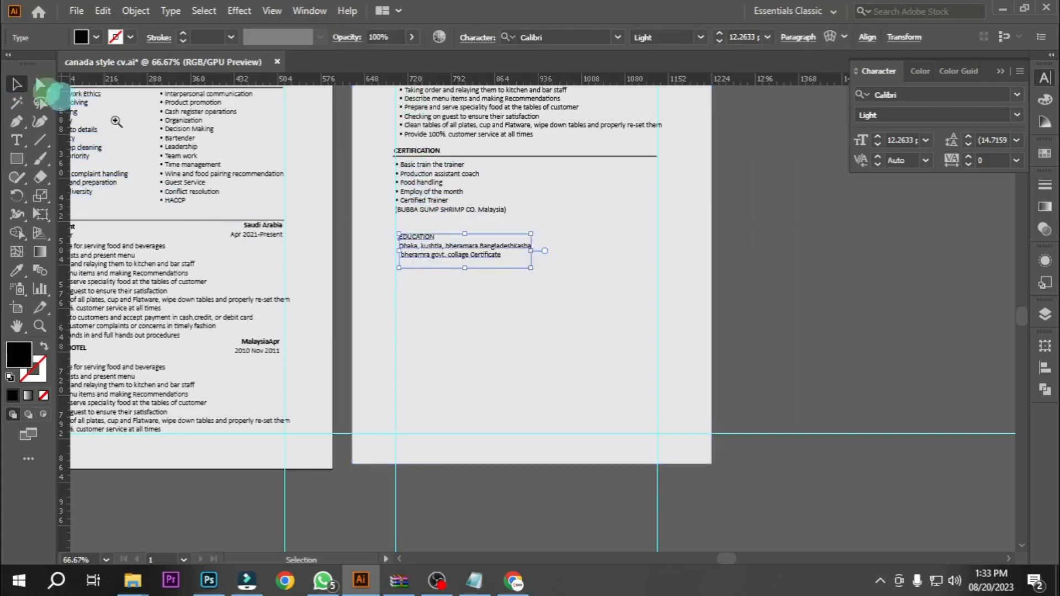
- Move the EDUCATION text closer to the certification list and place a copy of the CERTIFICATION separator line beneath its heading
scroll(412, 237, "up", 3)
left_click_drag(412, 237, 410, 226)
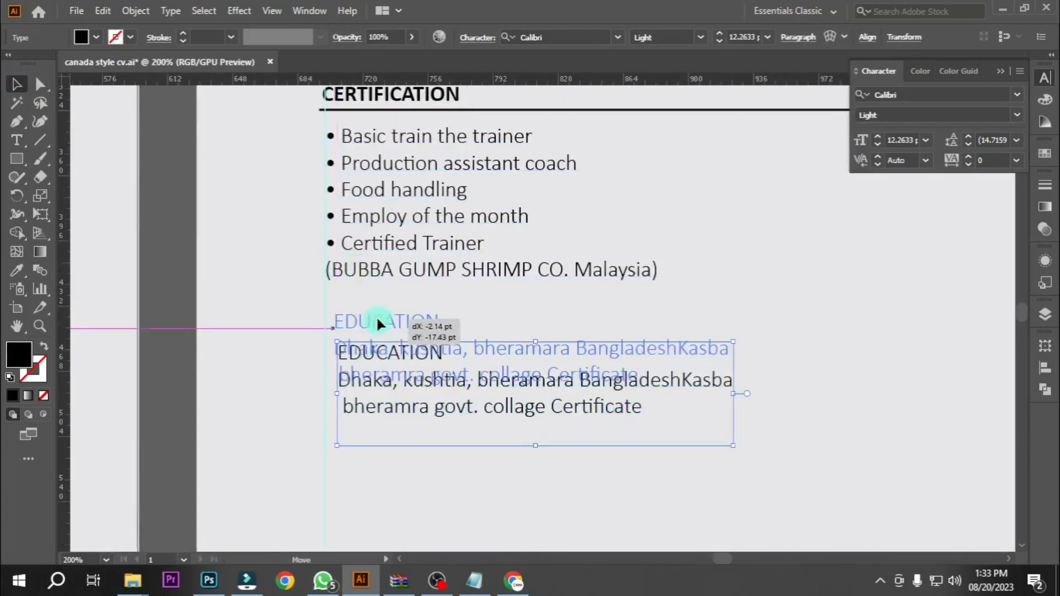
left_click_drag(377, 320, 377, 319)
left_click_drag(402, 105, 399, 333, "alt")
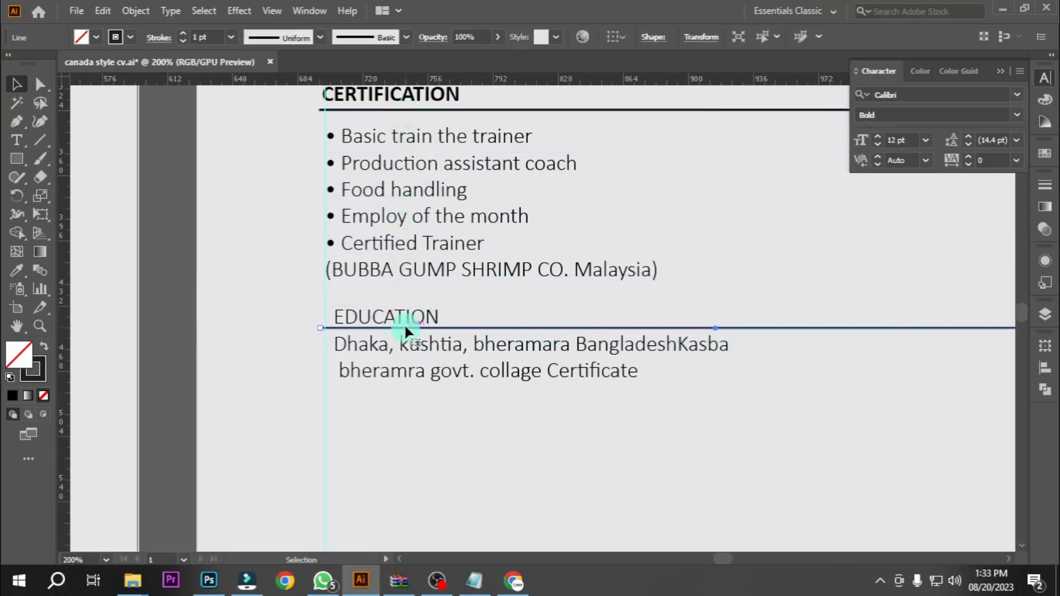
- Nudge the EDUCATION section up beneath the certification list and set its heading to Bold
left_click(404, 321)
key("Up")
key("Up")
key("Up")
key("Up")
key("Up")
key("Up")
key("Up")
key("Up")
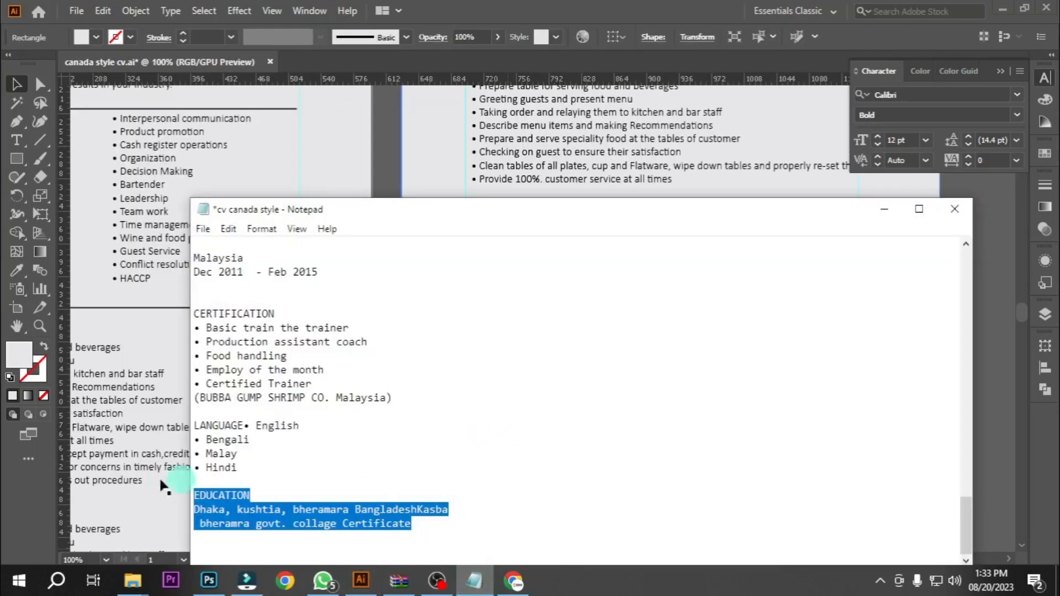
- Copy the LANGUAGE section, from the heading through Hindi, from the Notepad CV text
left_click(199, 423)
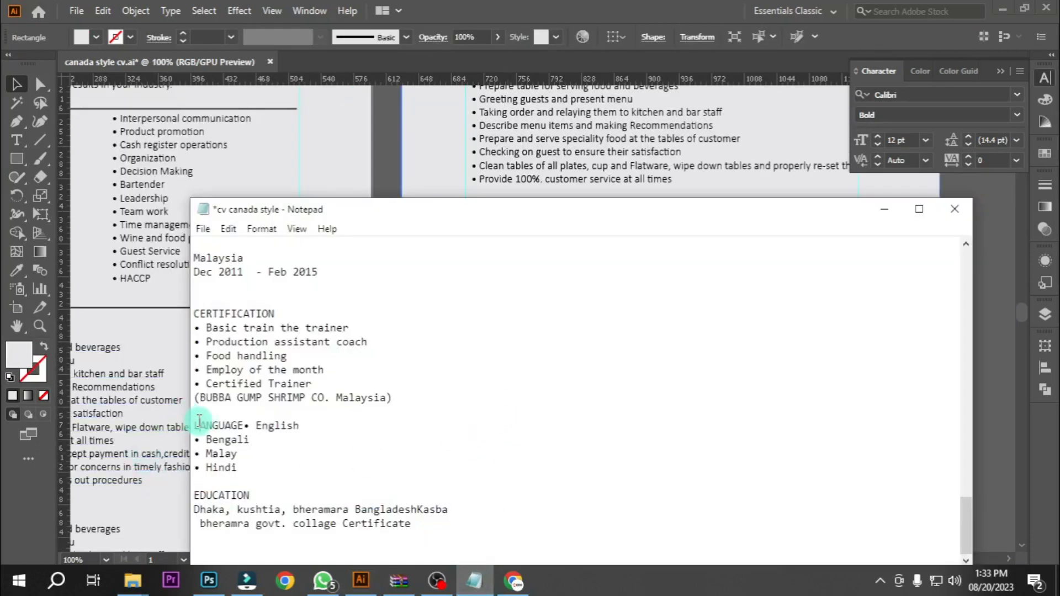
left_click_drag(195, 415, 239, 468)
key("ctrl+c")
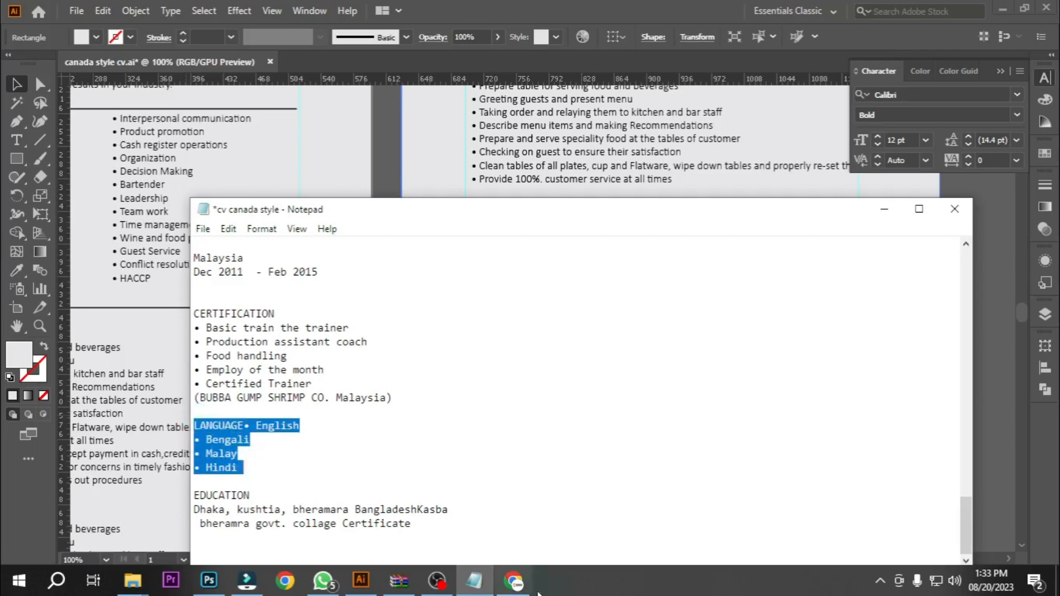
left_click(514, 581)
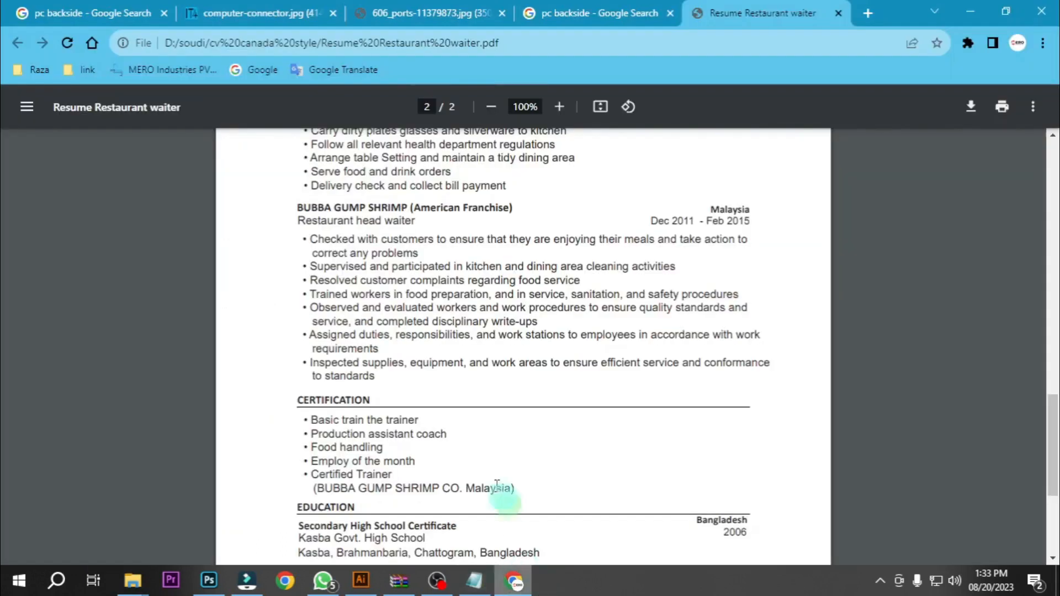
- In Illustrator, duplicate the EDUCATION text below itself and replace the copy's text with the copied LANGUAGE section
left_click(369, 580)
left_click(502, 319)
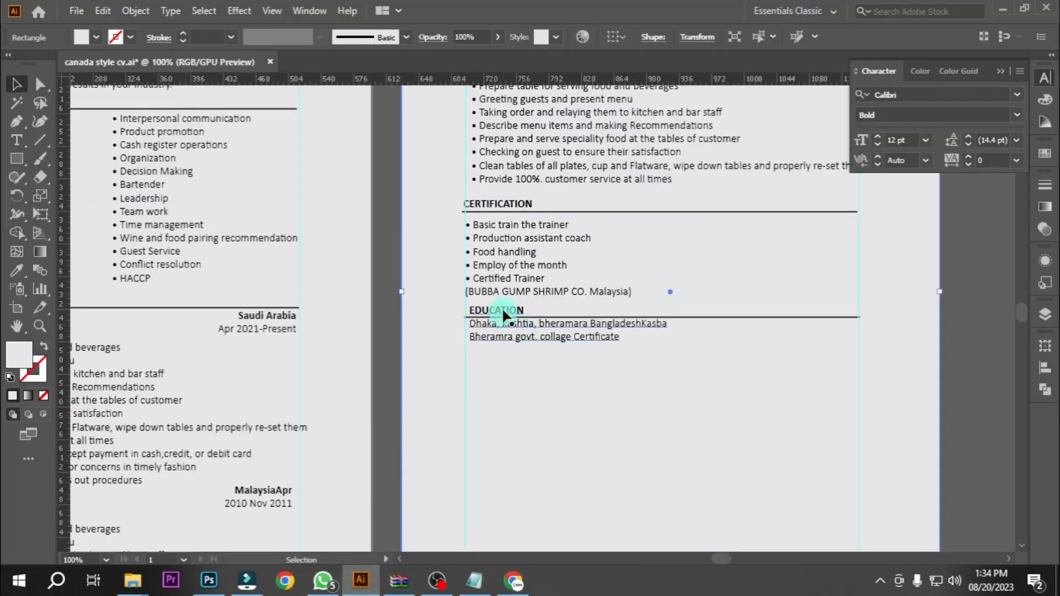
left_click_drag(502, 316, 503, 367)
key("ctrl+z")
left_click_drag(504, 325, 495, 381)
triple_click(495, 381)
key("ctrl+a")
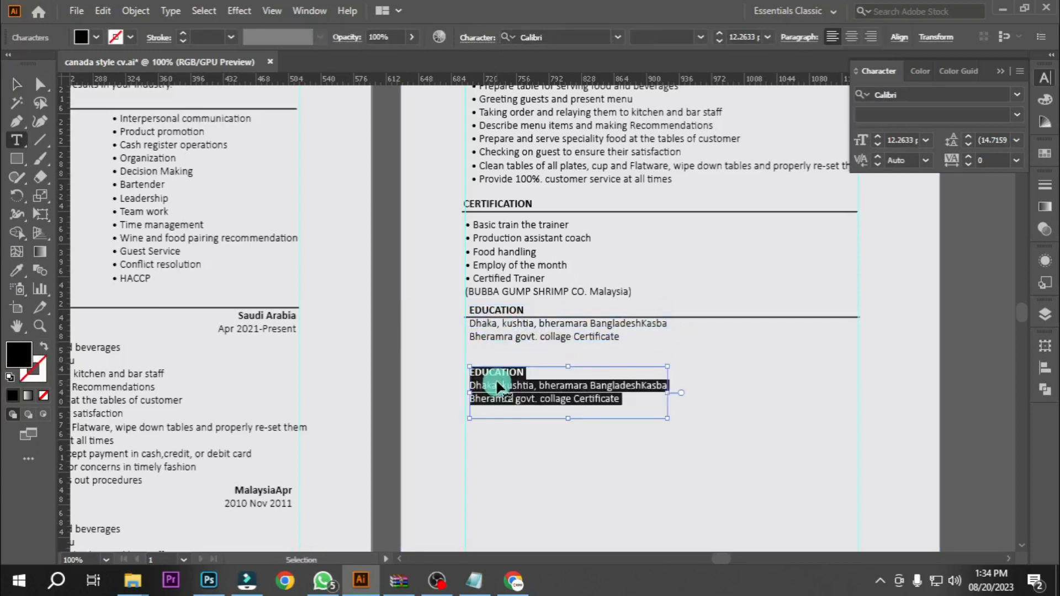
key("ctrl+v")
left_click(17, 84)
- Put the English bullet on its own line beneath the LANGUAGE heading
left_click_drag(453, 322, 549, 334)
double_click(544, 337)
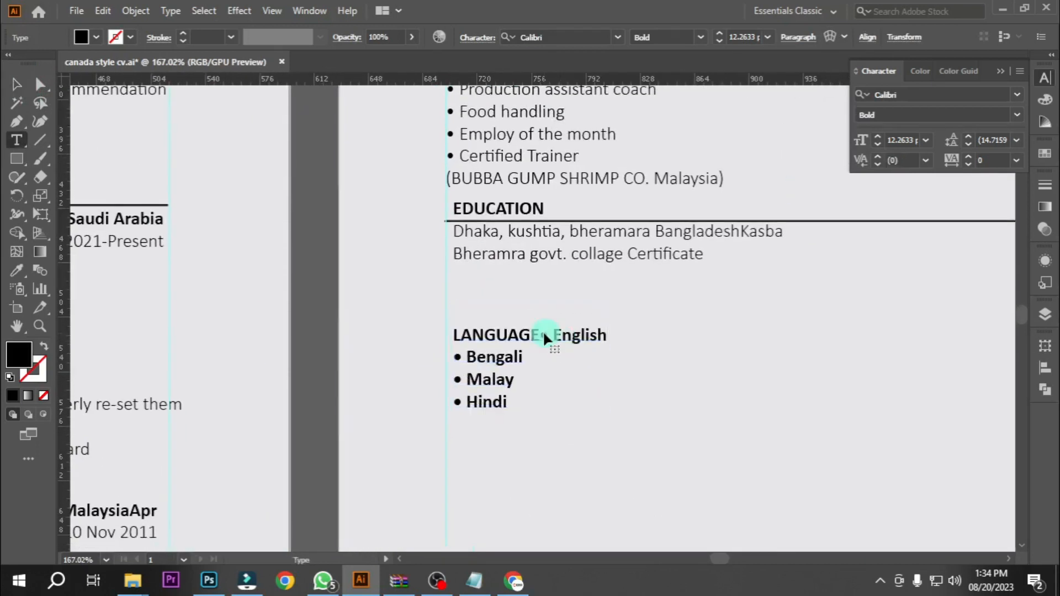
left_click(542, 333)
key("Return")
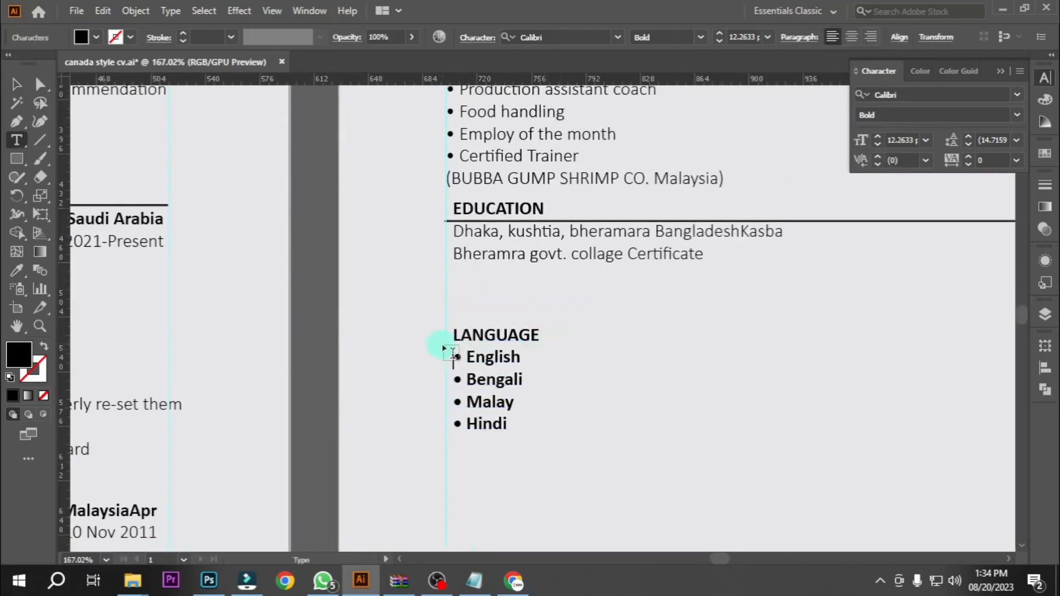
- Split the language bullets from the LANGUAGE heading into their own text object and set their font style to Light
left_click_drag(462, 364, 469, 362)
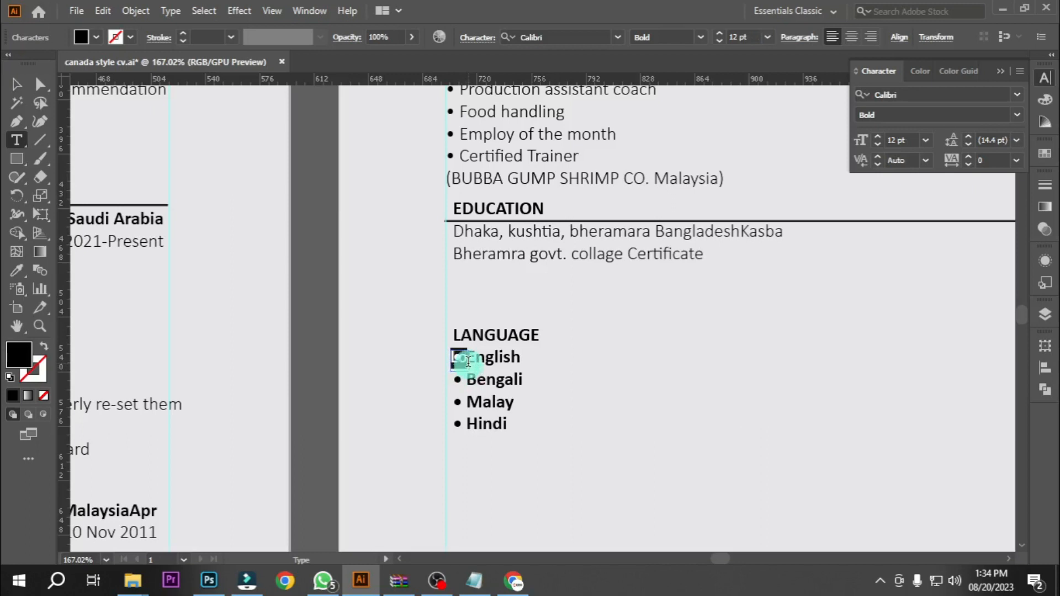
key("Escape")
triple_click(469, 361)
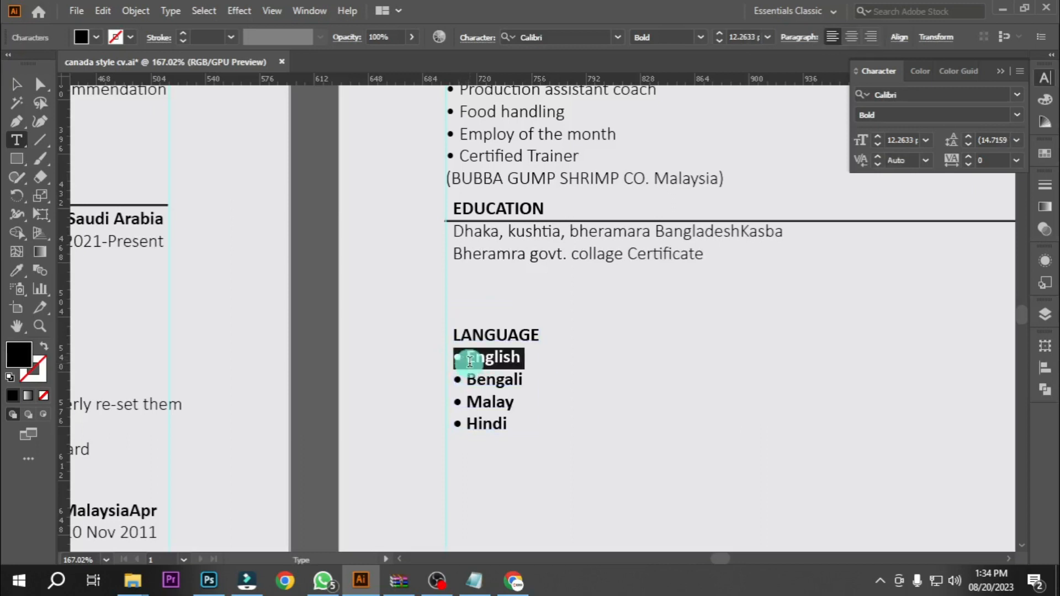
key("Escape")
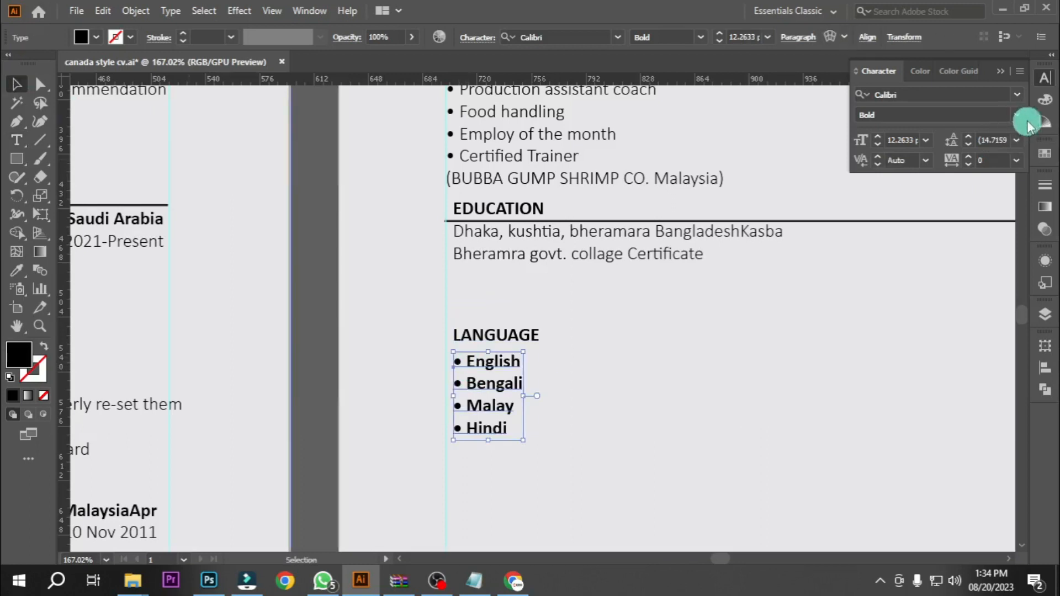
left_click(1017, 114)
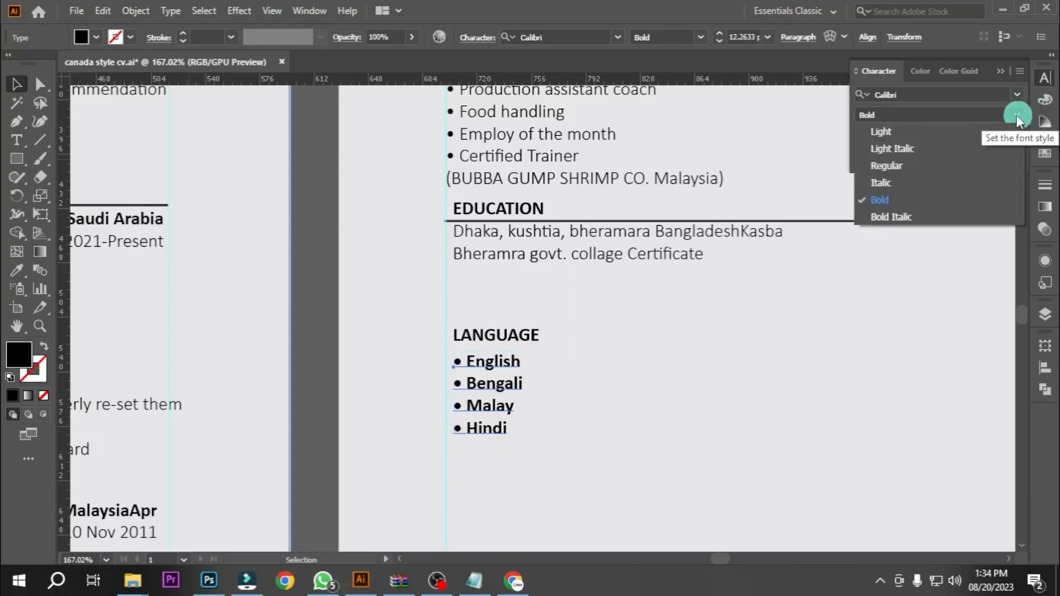
left_click(907, 130)
- Move the LANGUAGE heading up below the EDUCATION text, with a separator line and the language bullets directly beneath it
left_click_drag(523, 363, 515, 332)
key("Up")
key("Up")
key("Up")
key("Up")
key("Up")
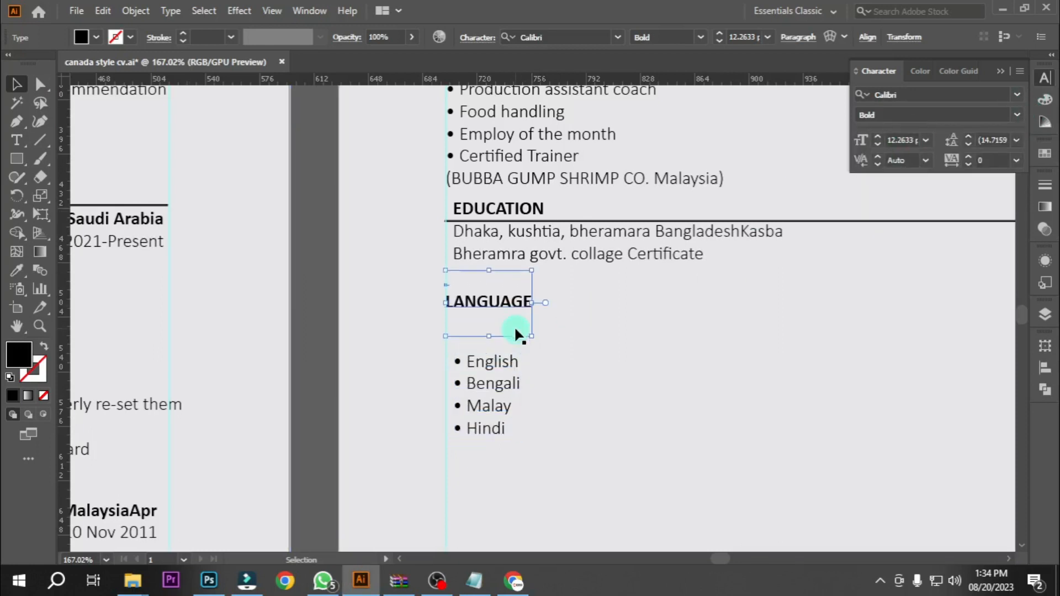
left_click_drag(473, 387, 473, 337)
- Examine the overall layout of both CV pages with nothing selected
key("z")
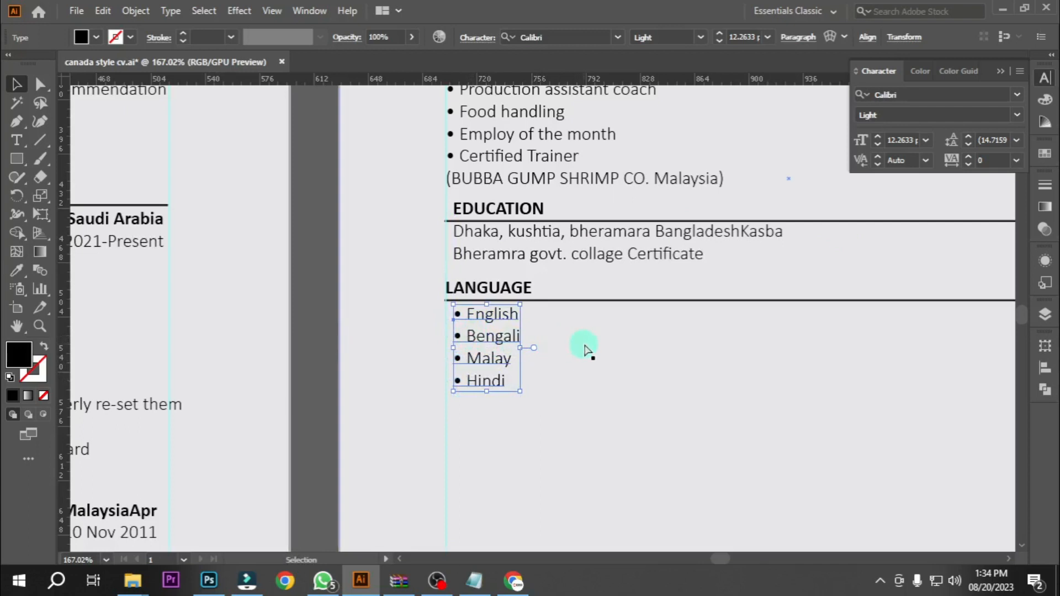
left_click(585, 344, "alt")
left_click(585, 344, "alt")
left_click(585, 344, "alt")
key("v")
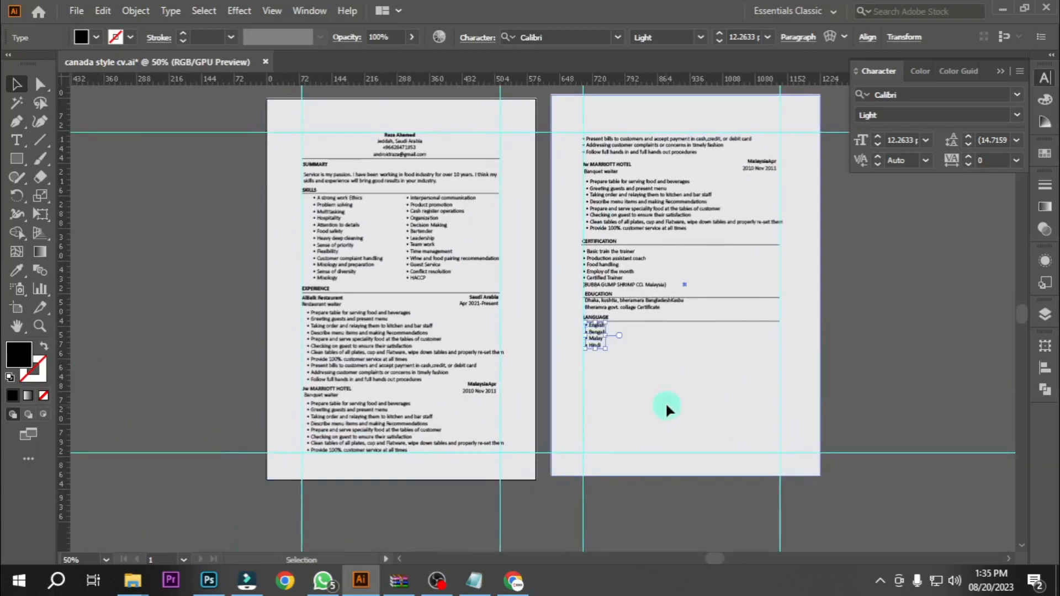
left_click(665, 403)
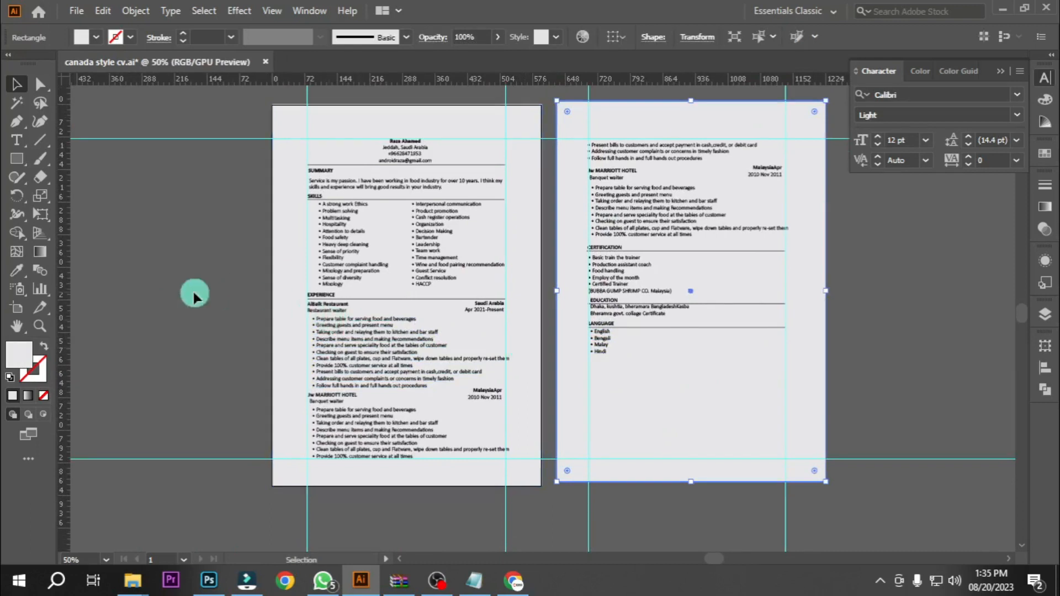
left_click(193, 289)
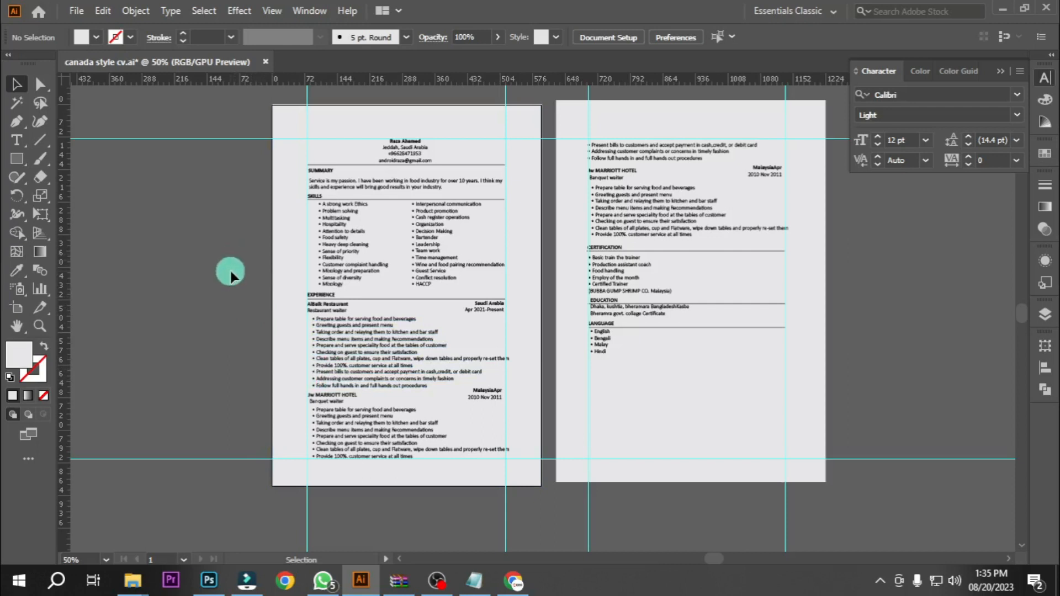
scroll(524, 348, "up", 1)
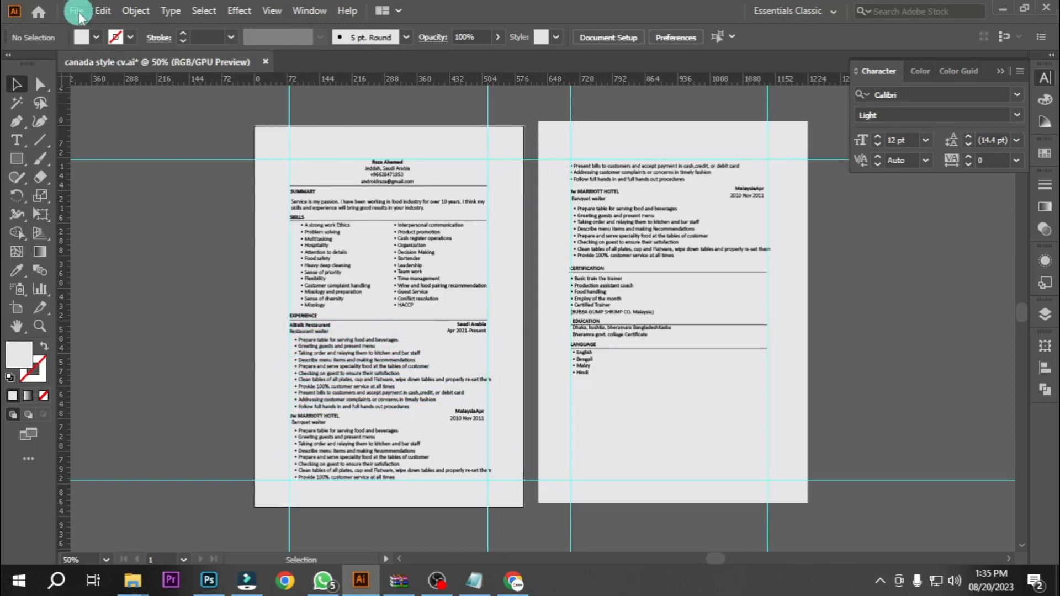
- Save the Illustrator document, and save it as an Adobe PDF named canada style cv with the [Illustrator Default] preset
left_click(76, 13)
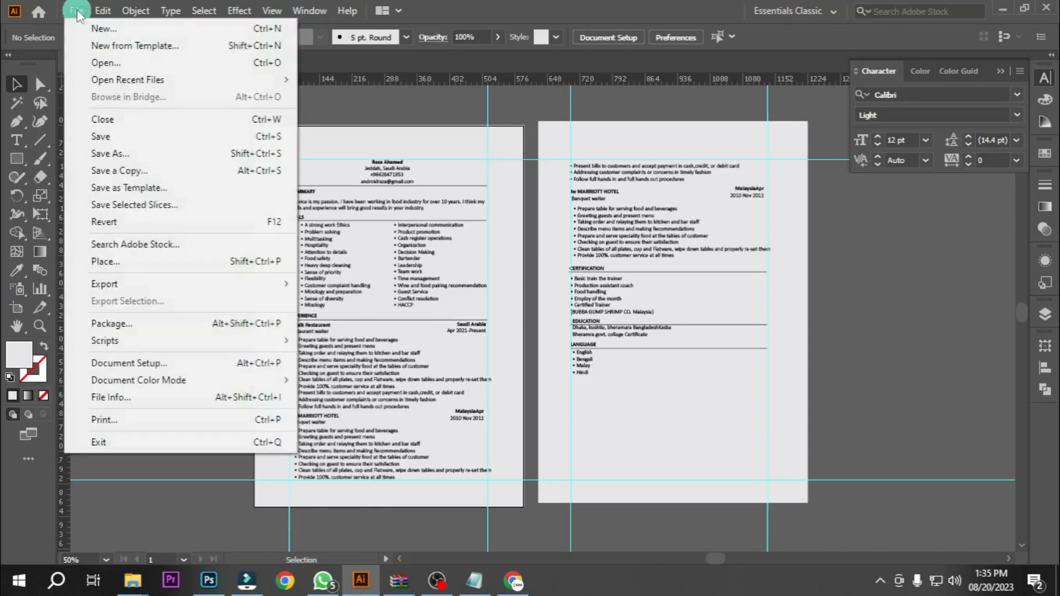
left_click(332, 138)
left_click(76, 12)
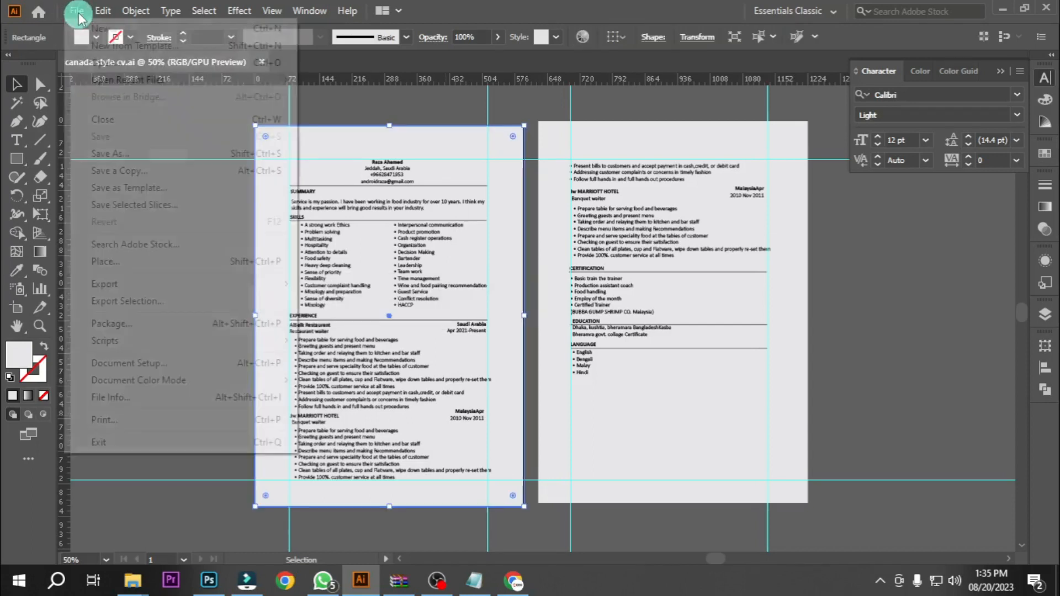
left_click(114, 154)
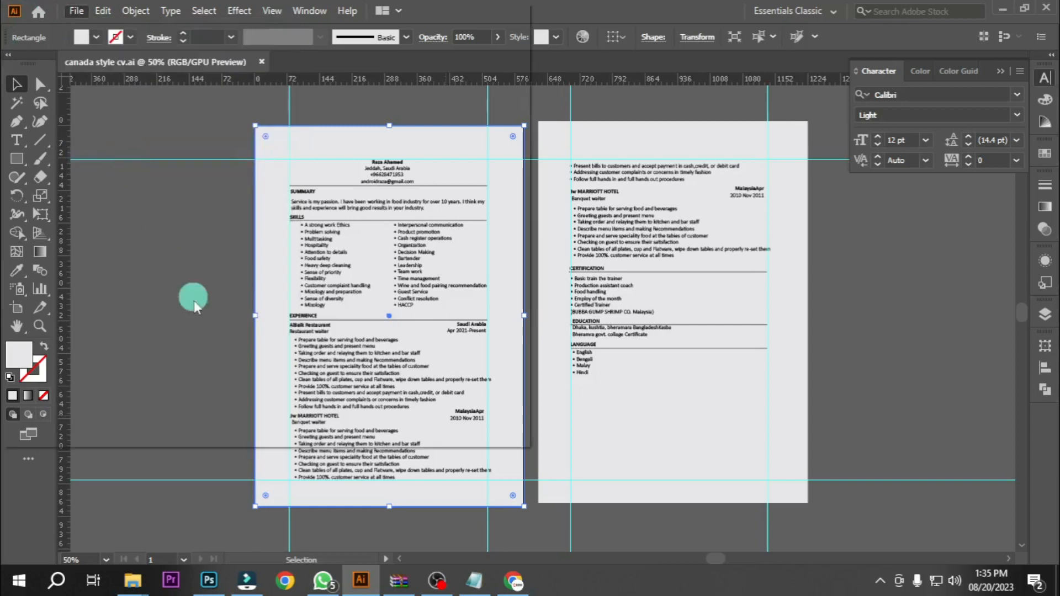
left_click(162, 309)
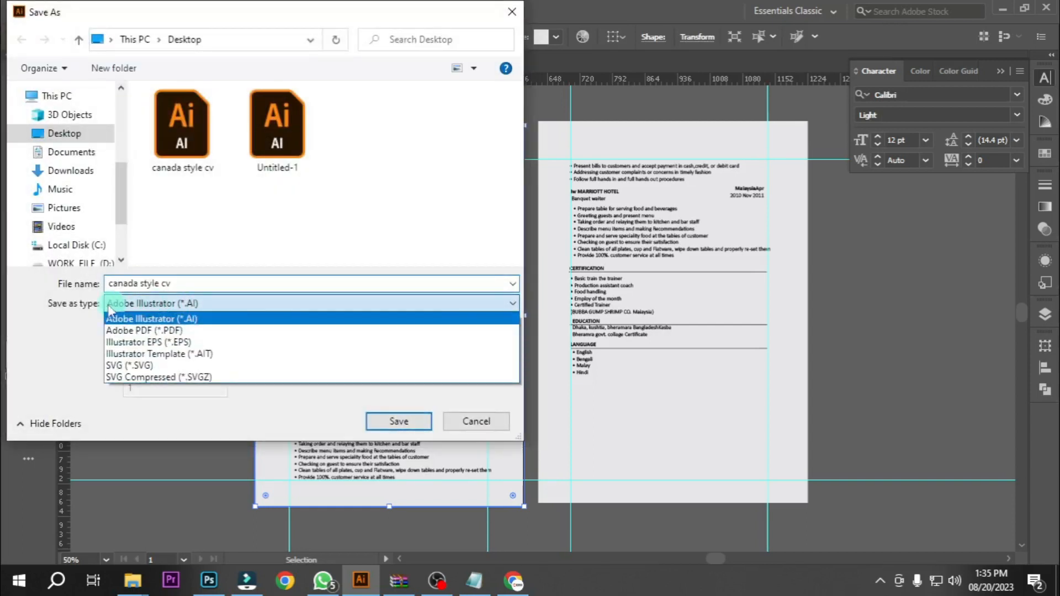
left_click(166, 330)
left_click(399, 421)
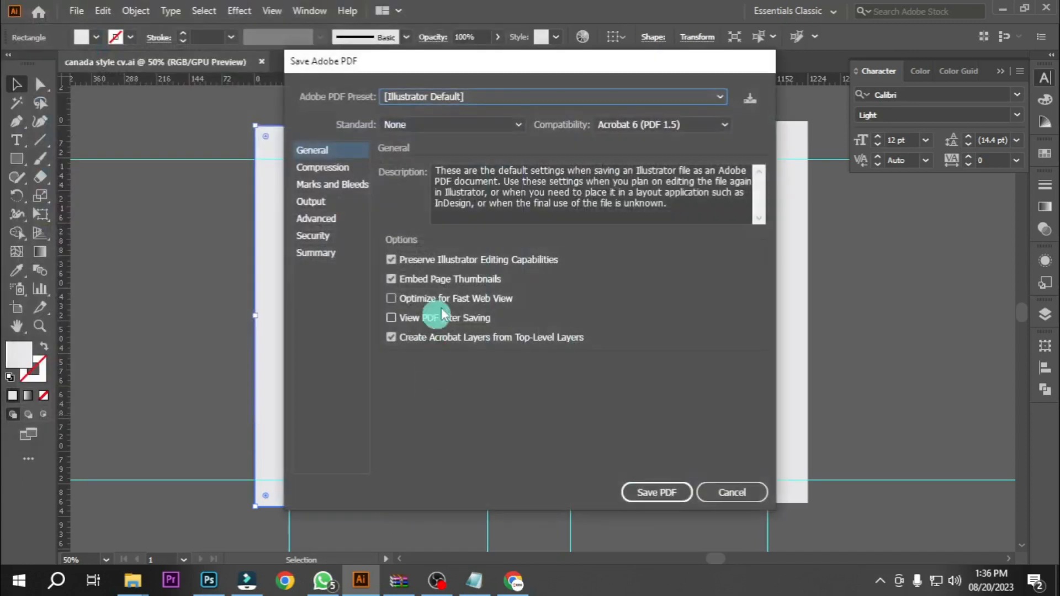
left_click(437, 318)
left_click(661, 494)
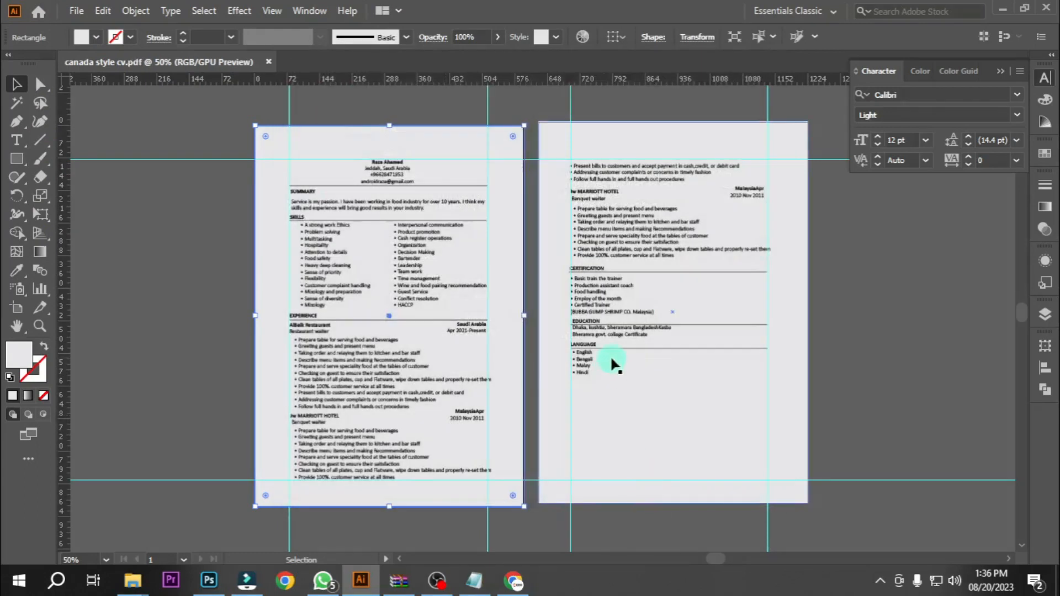
mouse_move(473, 324)
left_mouse_down()
mouse_move(525, 332)
mouse_move(473, 324)
left_mouse_up()
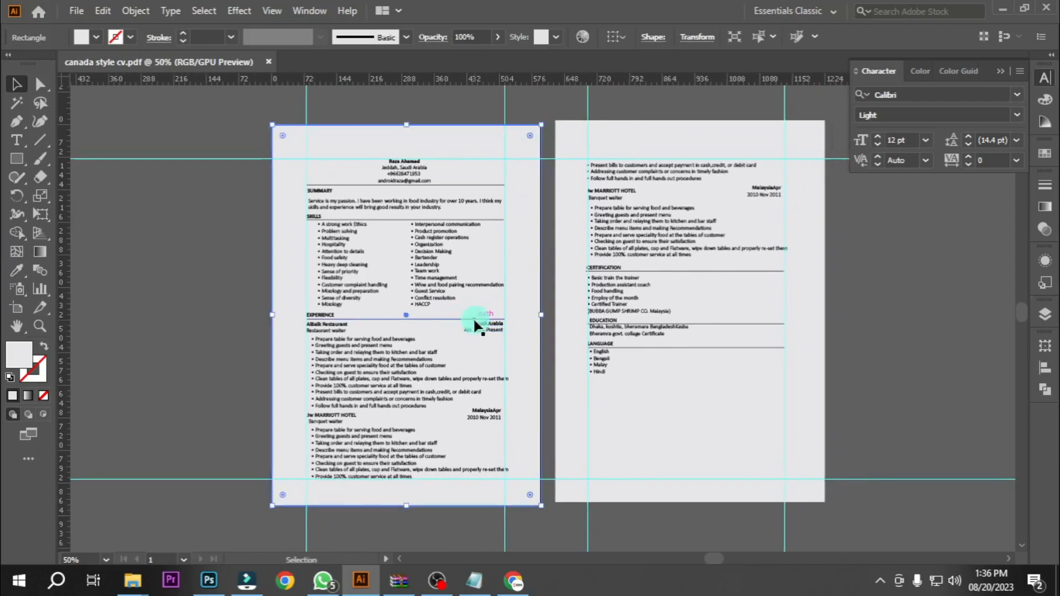